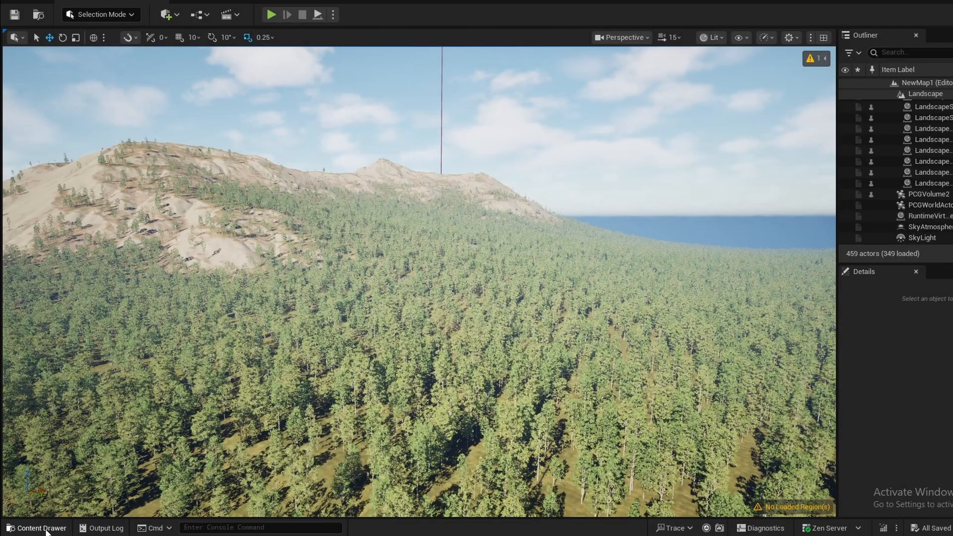
- Open the PCV_EnglishOak procedural vegetation asset from the project's root Content folder
left_click(40, 528)
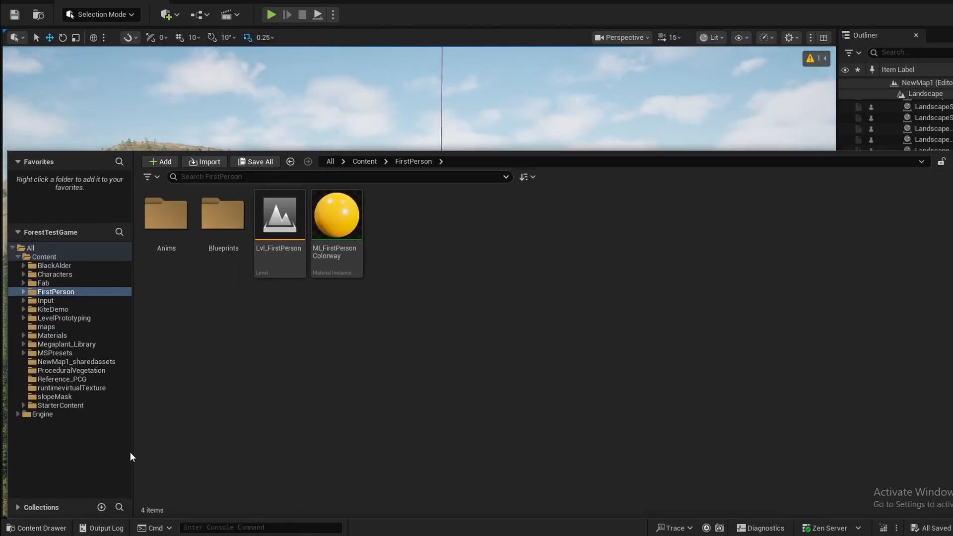
left_click(43, 256)
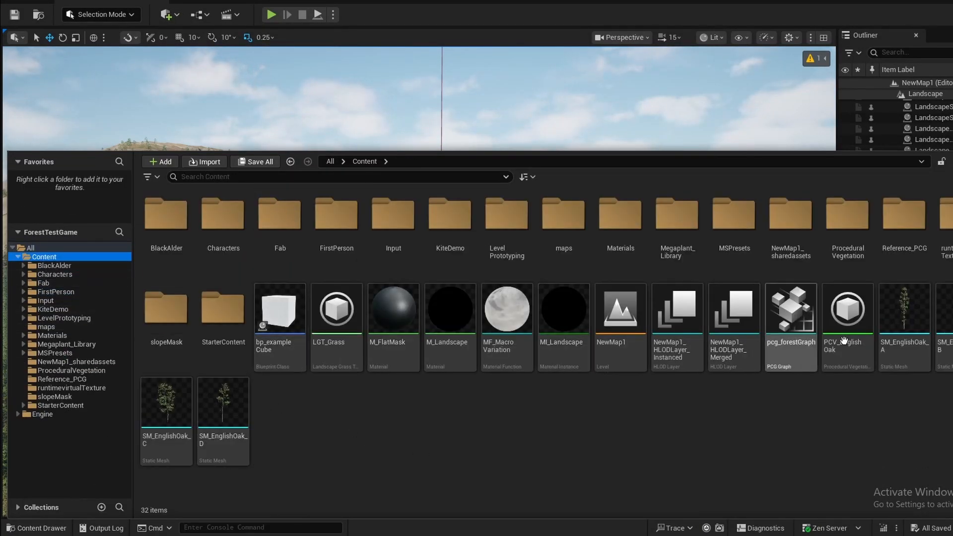
double_click(848, 311)
right_click_drag(936, 165, 695, 220)
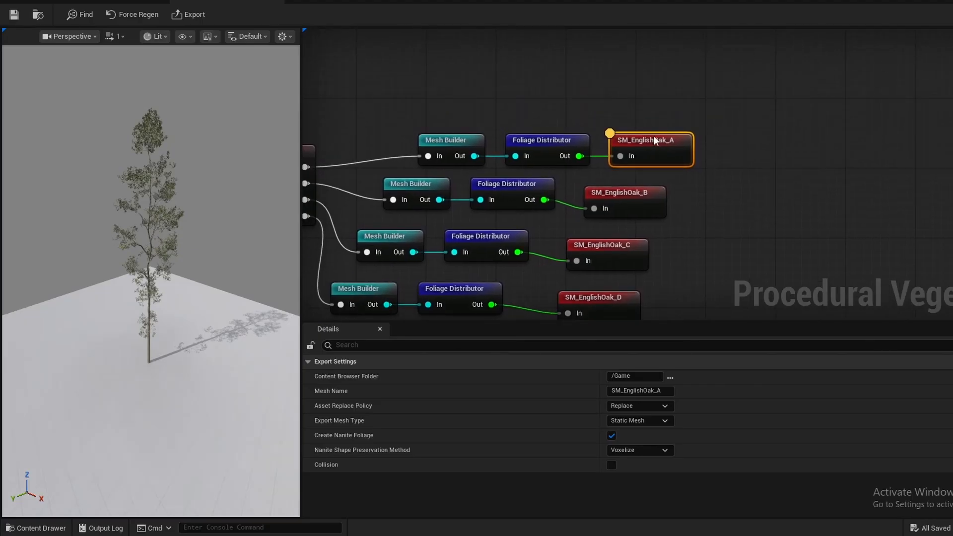
- Move the SM_EnglishOak_A node up and add an Output node connected to the same Foliage Distributor
left_click_drag(654, 135, 646, 92)
left_click_drag(579, 156, 659, 158)
type("out")
key("Return")
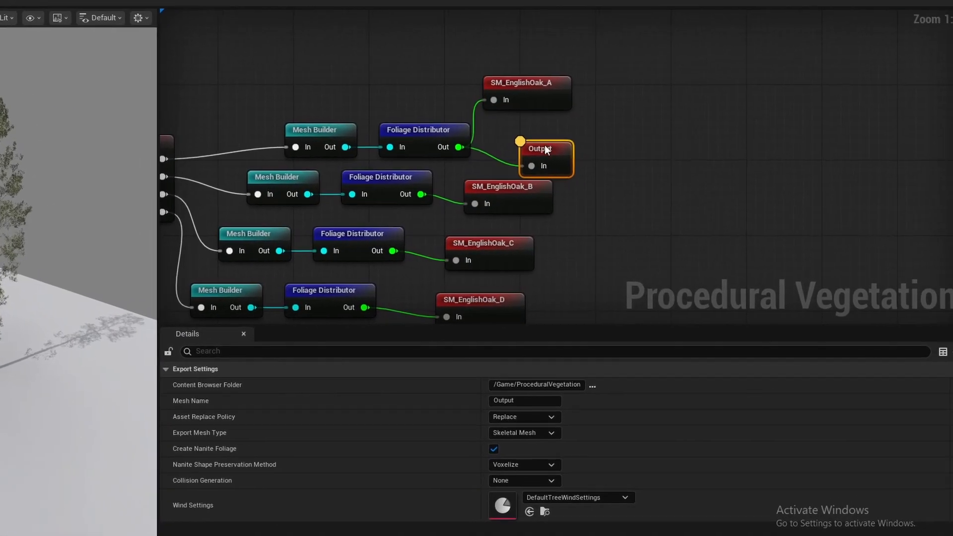
left_click_drag(545, 149, 535, 140)
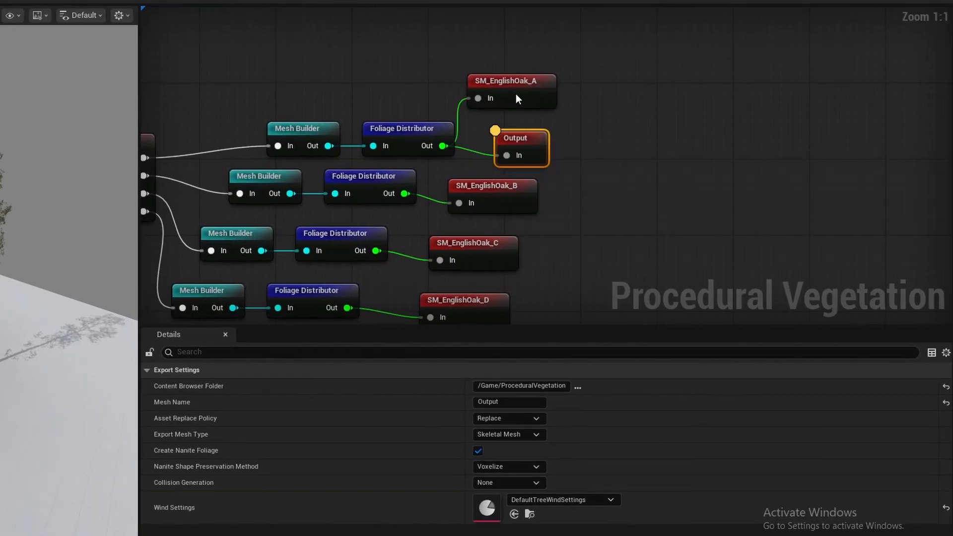
- Set the new output's mesh name to SKM_EnglishOak_A, based on the static mesh output's name
left_click(532, 95)
left_click(501, 401)
key("ctrl+c")
left_click(503, 150)
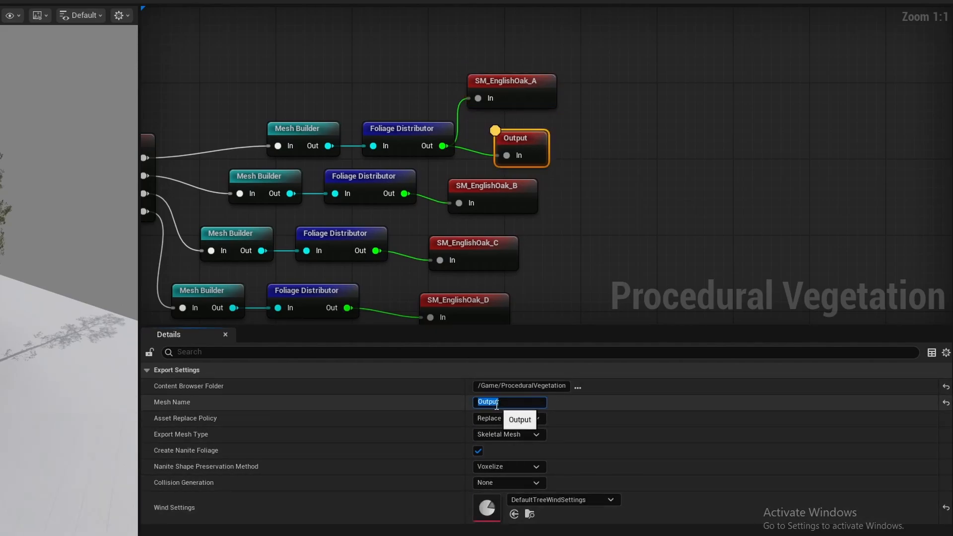
key("ctrl+v")
type("K")
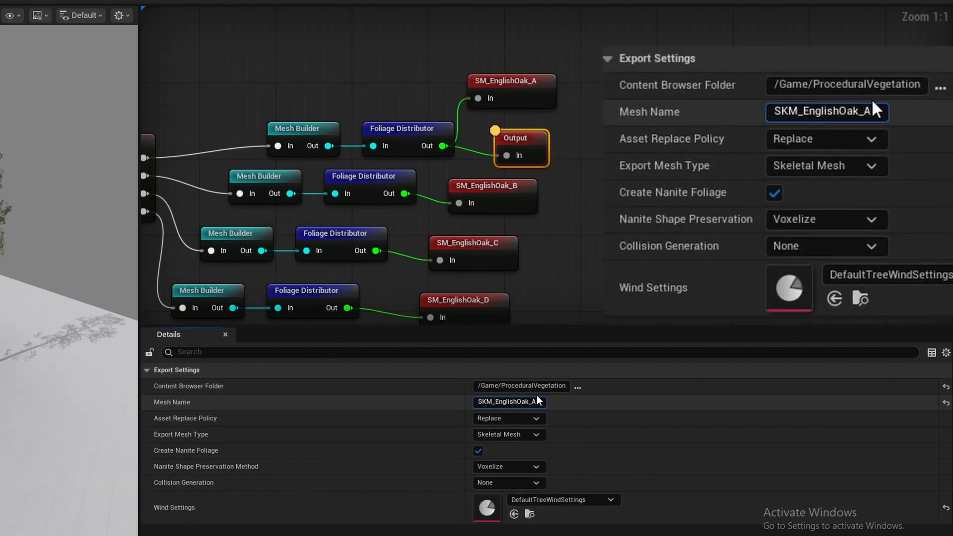
key("Return")
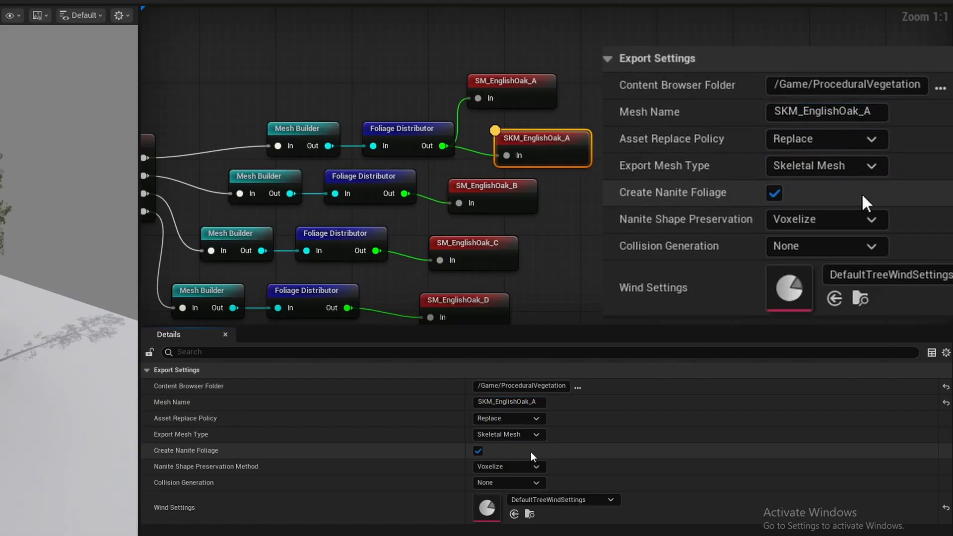
- Configure the SKM_EnglishOak_A output as a Skeletal Mesh export with Nanite foliage and Trunk Only collision generation
left_click(543, 435)
left_click(543, 435)
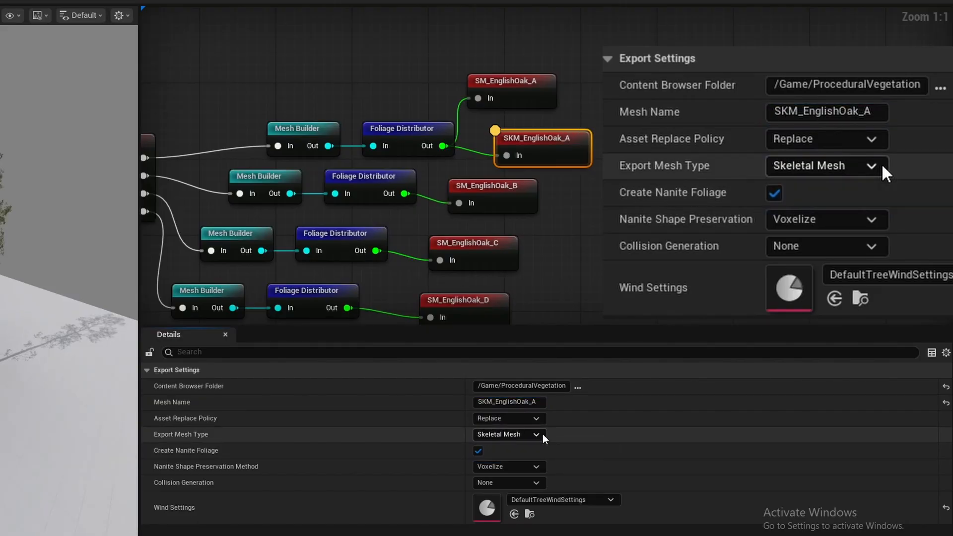
left_click(478, 451)
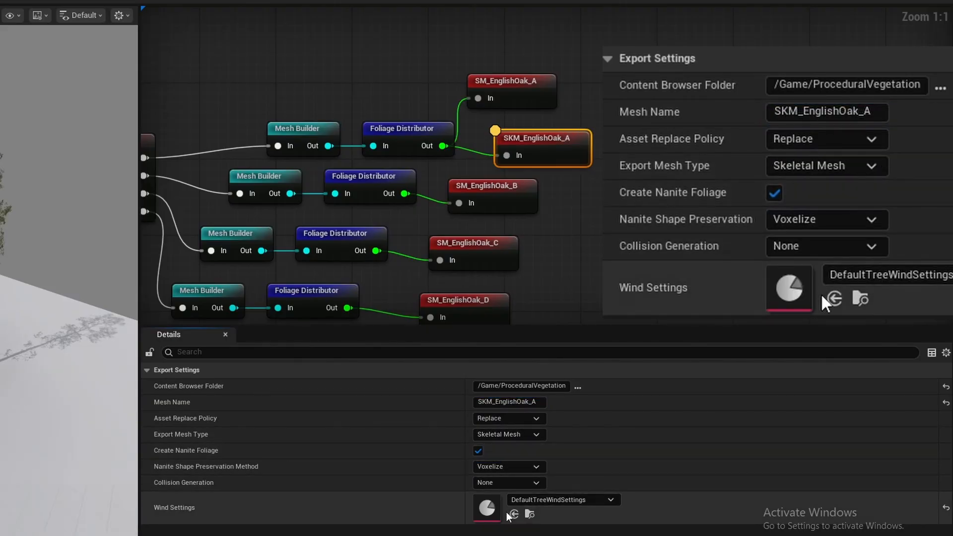
left_click(509, 483)
left_click(513, 506)
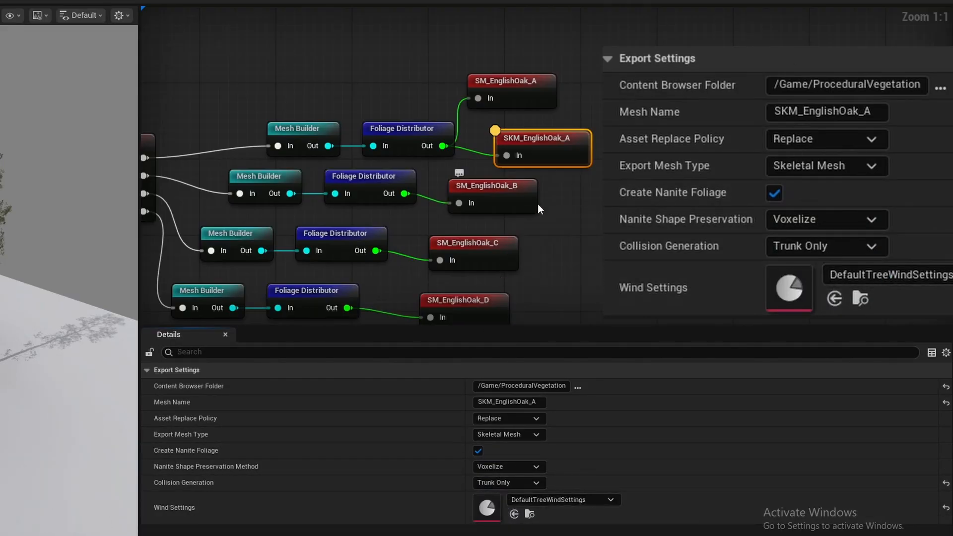
- Duplicate the skeletal output for the other three oak branches, connect the copies and name them SKM_EnglishOak_B, SKM_EnglishOak_C and SKM_EnglishOak_D
right_click_drag(558, 263, 468, 214)
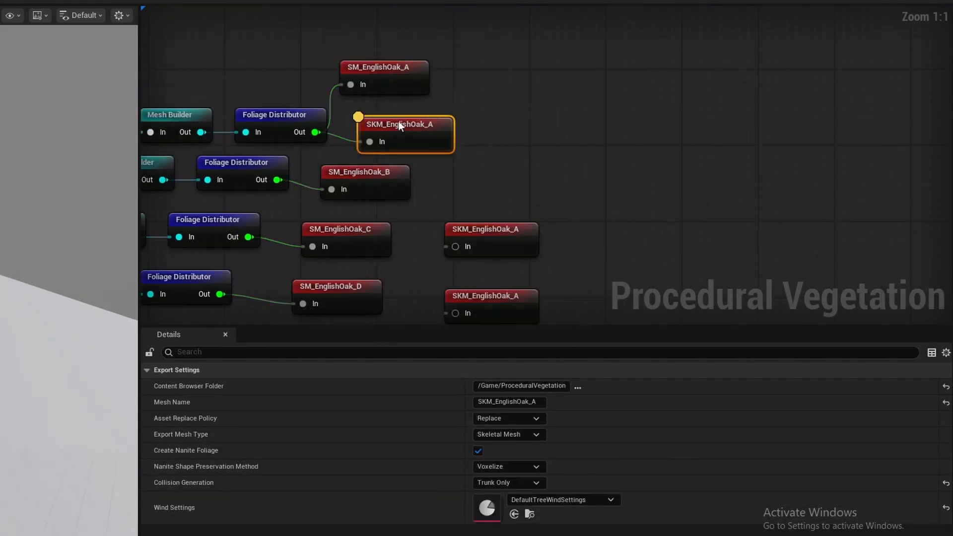
left_click_drag(497, 240, 469, 200)
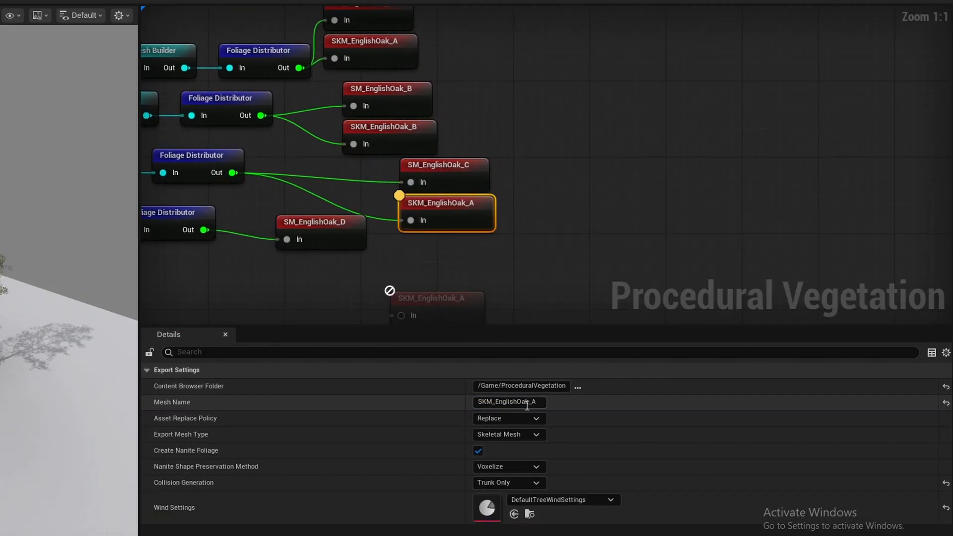
left_click(531, 401)
key("BackSpace")
type("D")
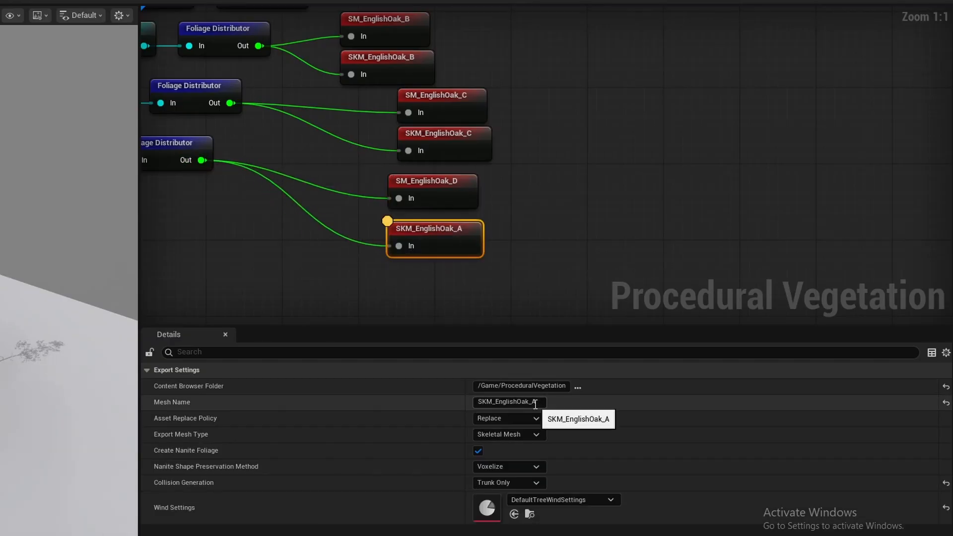
left_click(543, 310)
- Batch export only the four skeletal outputs, SKM_EnglishOak_A through SKM_EnglishOak_D
right_click_drag(325, 257, 423, 298)
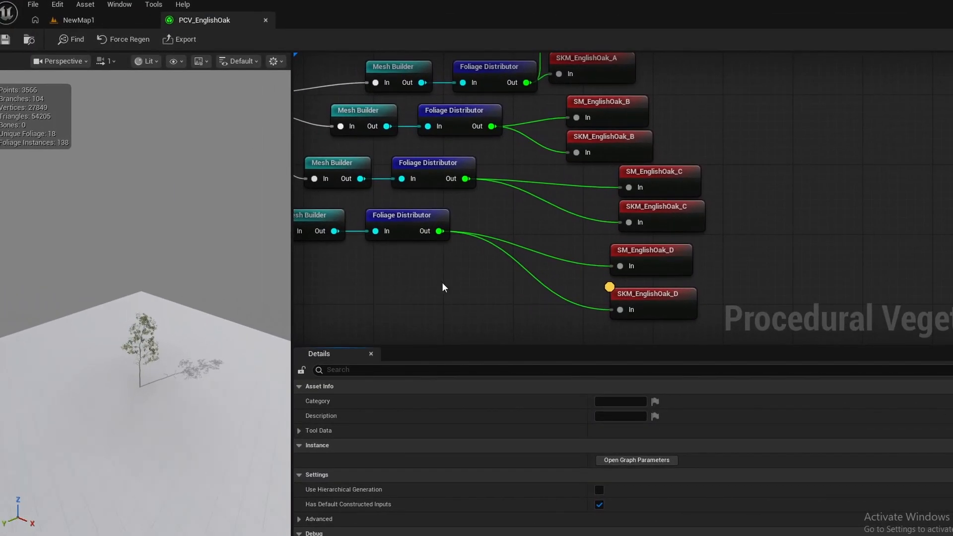
left_click(179, 40)
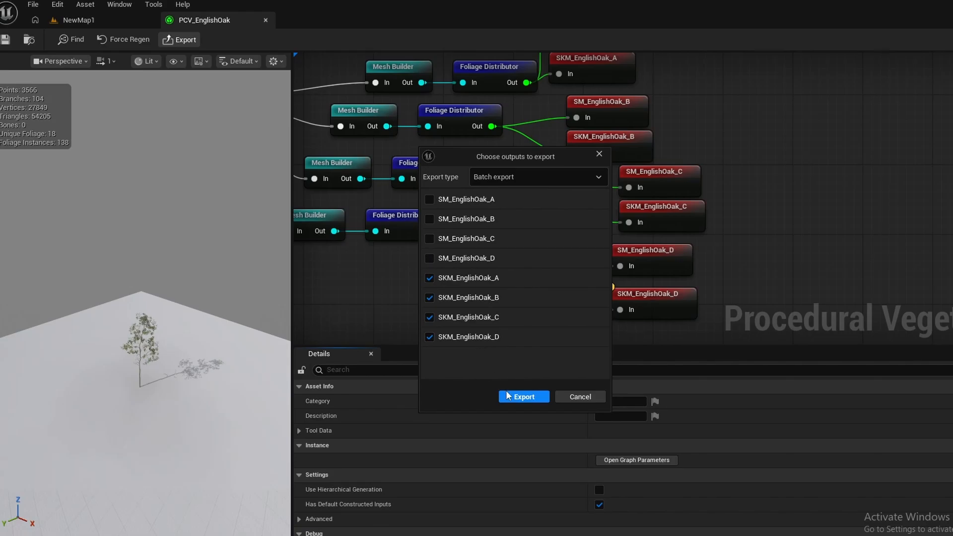
left_click(524, 397)
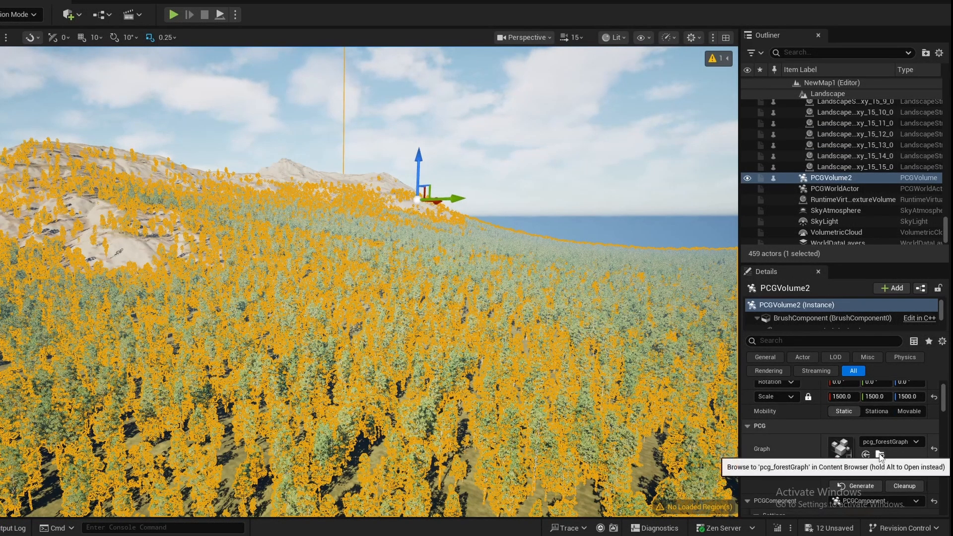
- Open the PCG volume's pcg_forestGraph and add a graph parameter named SkeletalTrees
left_click(879, 454)
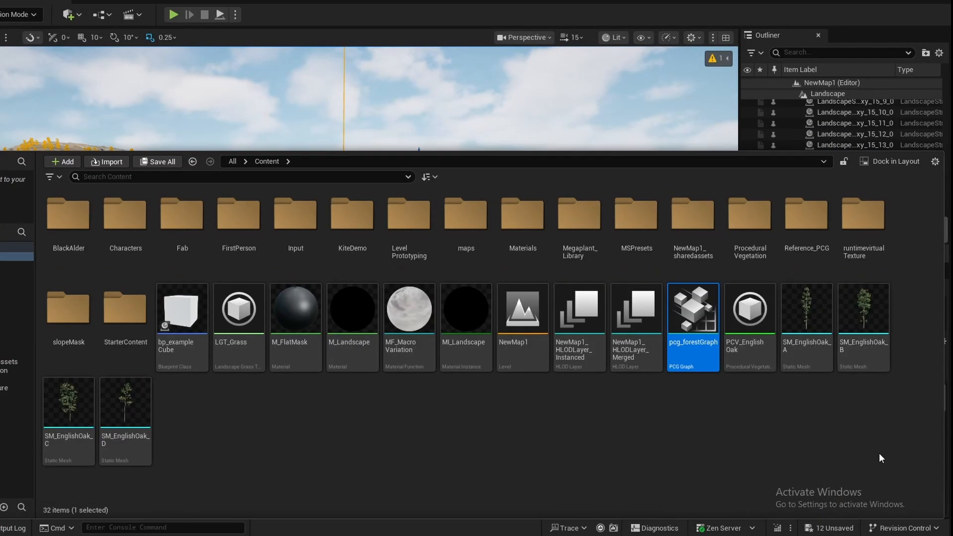
double_click(695, 322)
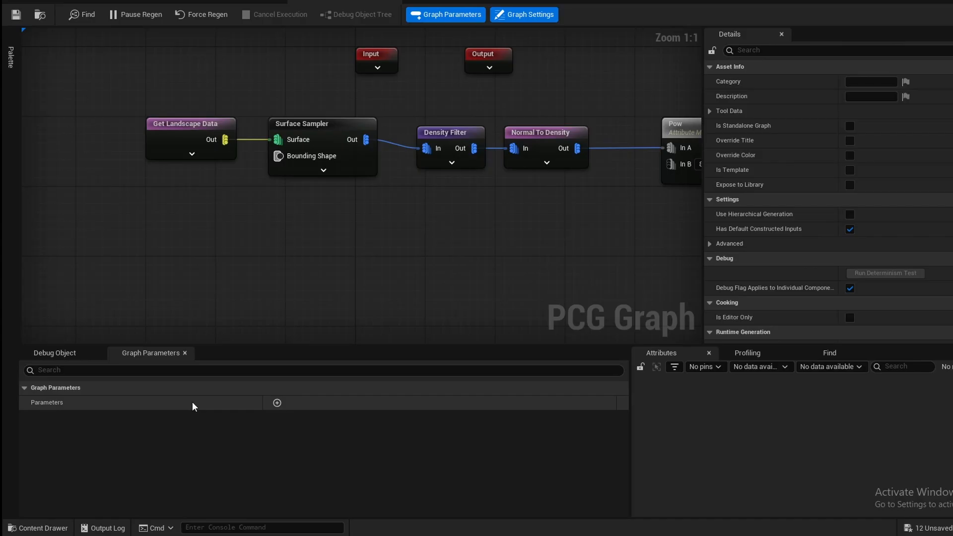
left_click(277, 402)
double_click(80, 418)
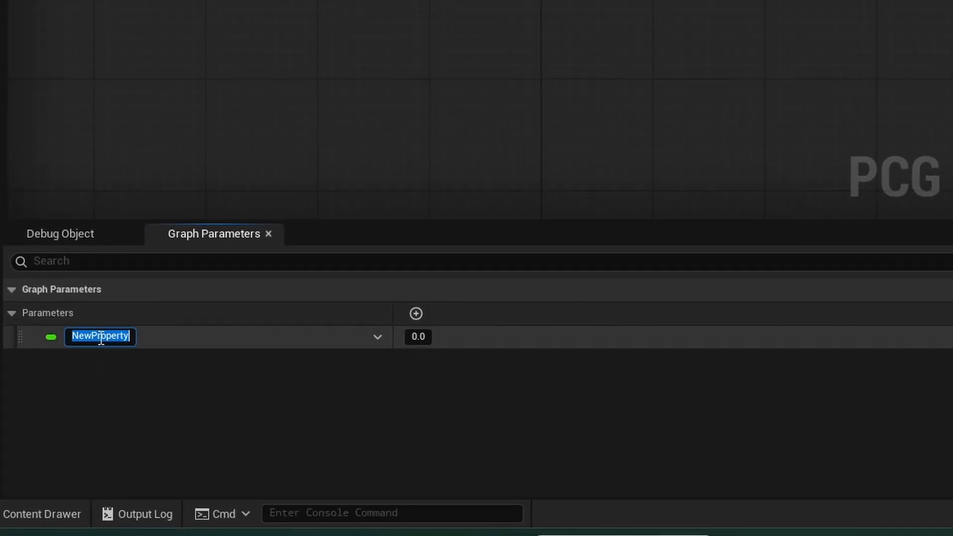
type("Skeletal")
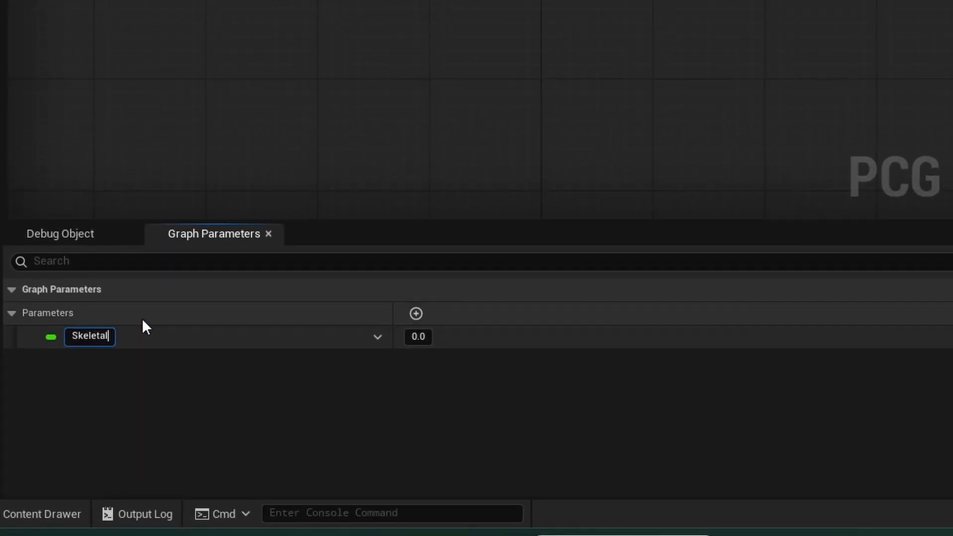
type("Trees")
key("Return")
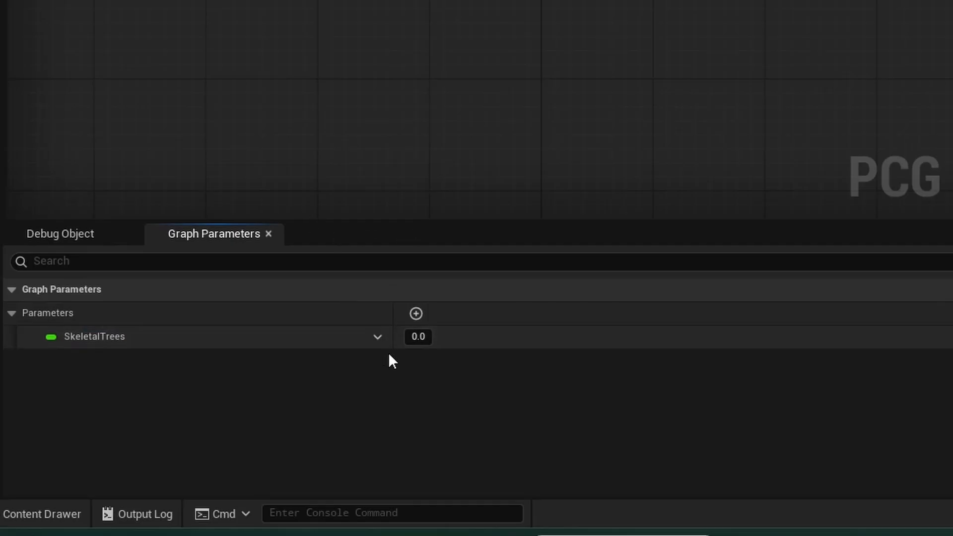
- Change the SkeletalTrees parameter's type to an array of Skeletal Mesh object references
left_click(378, 337)
left_click(480, 75)
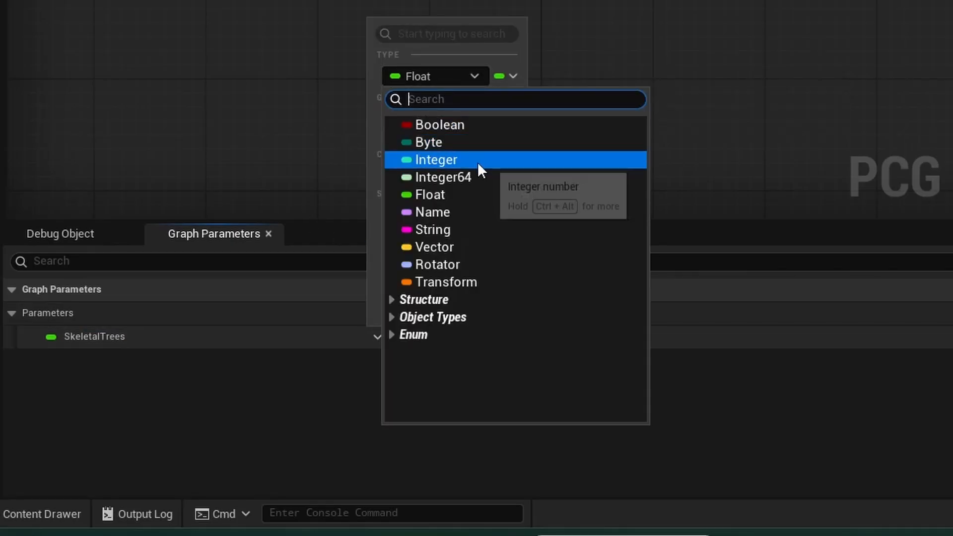
type("skele")
mouse_move(477, 164)
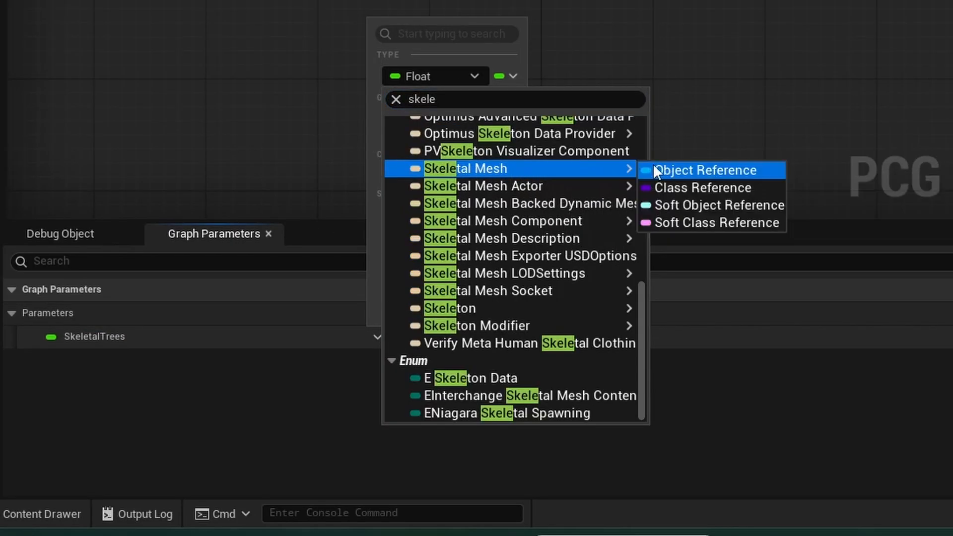
left_click(656, 169)
left_click(378, 350)
left_click(498, 185)
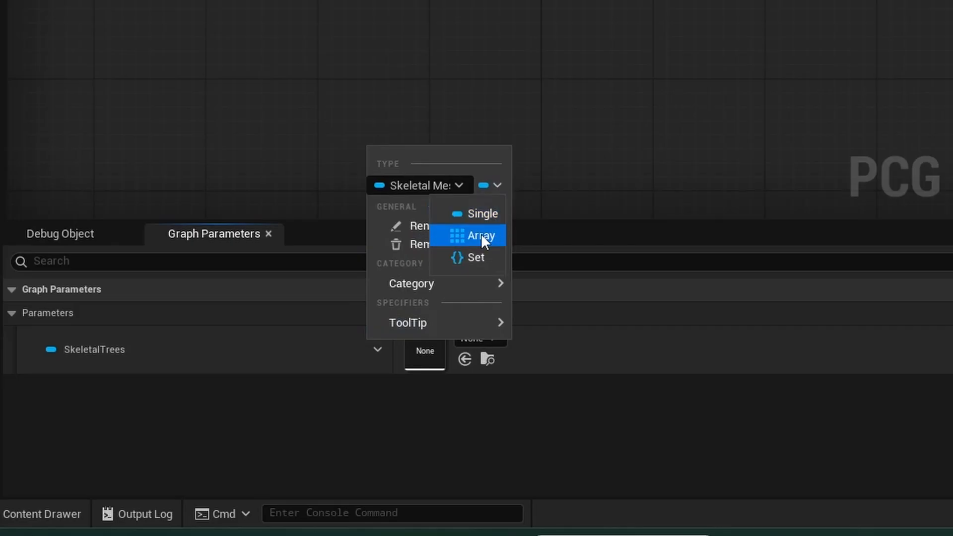
left_click(481, 235)
- Add four elements to the SkeletalTrees array
left_click(925, 339)
left_click(925, 339)
left_click(926, 339)
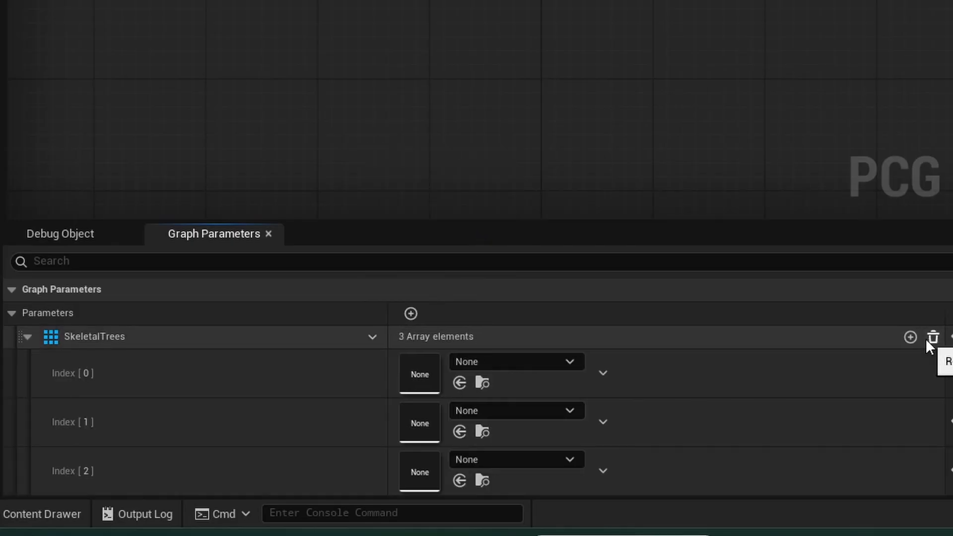
left_click(910, 338)
- Assign SKM_EnglishOak_A to index 0 and SKM_EnglishOak_B to index 1 of the SkeletalTrees array
left_click(524, 366)
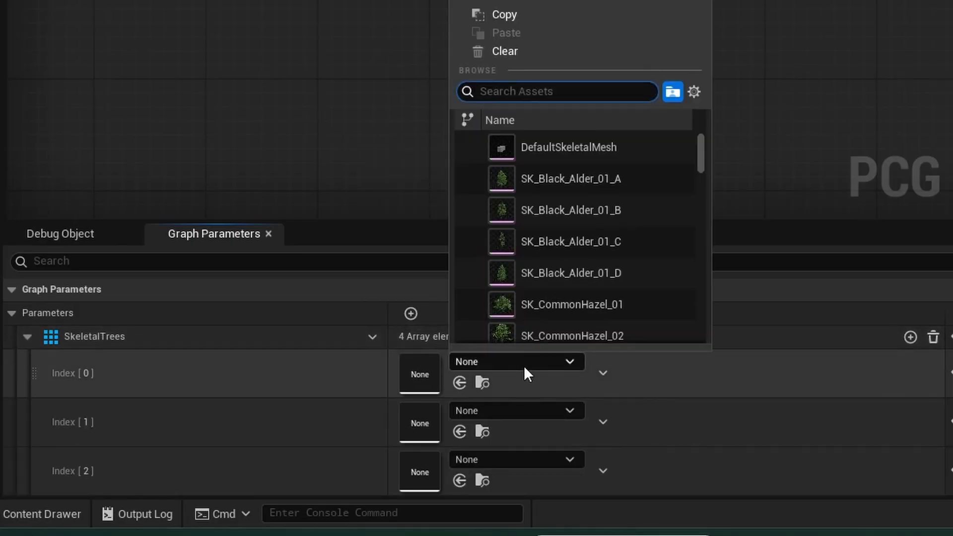
type("skm_")
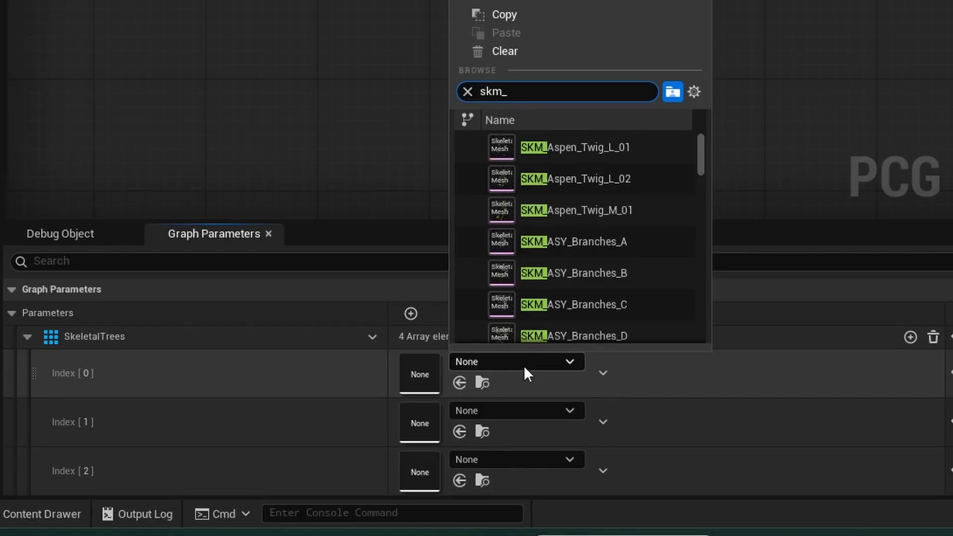
type("eng")
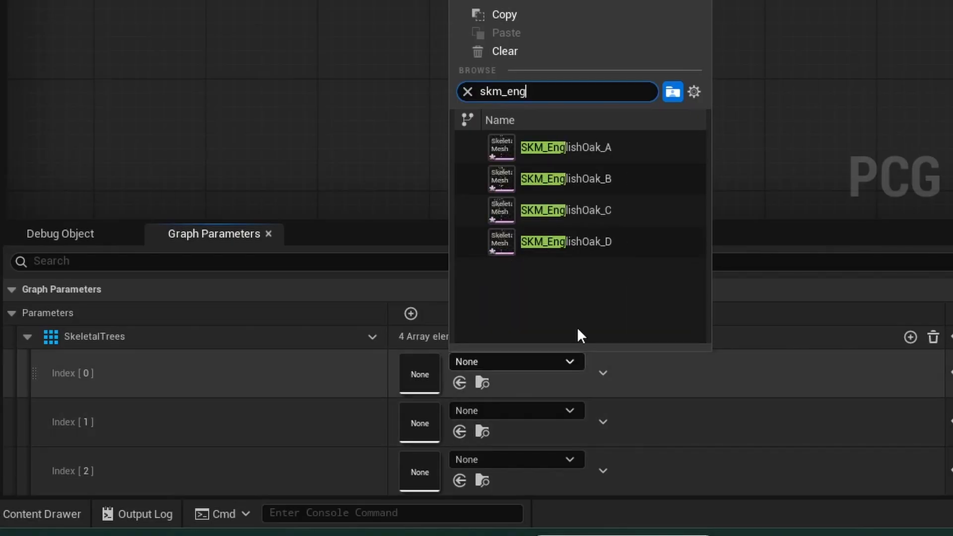
left_click(566, 147)
left_click(521, 410)
type("skm_en")
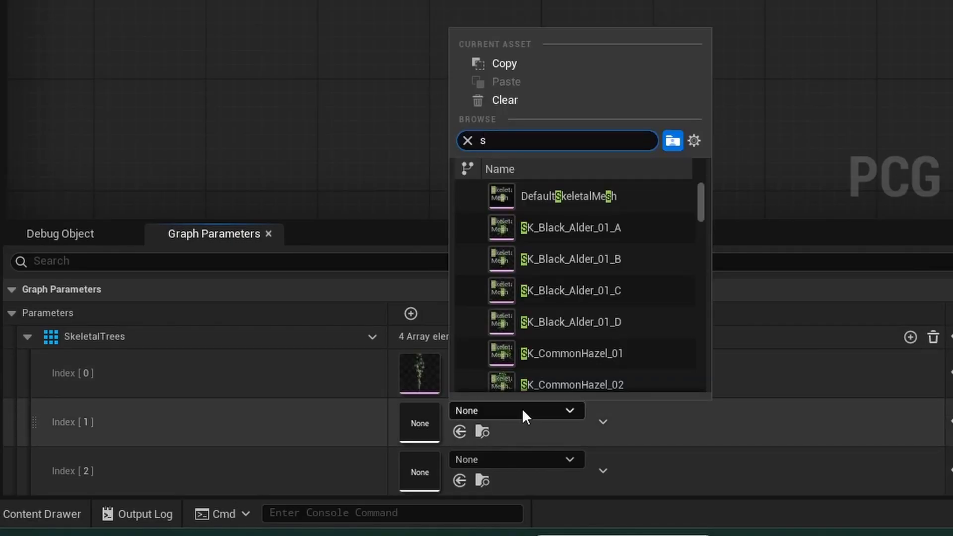
type("gl")
key("Down")
key("Down")
key("Return")
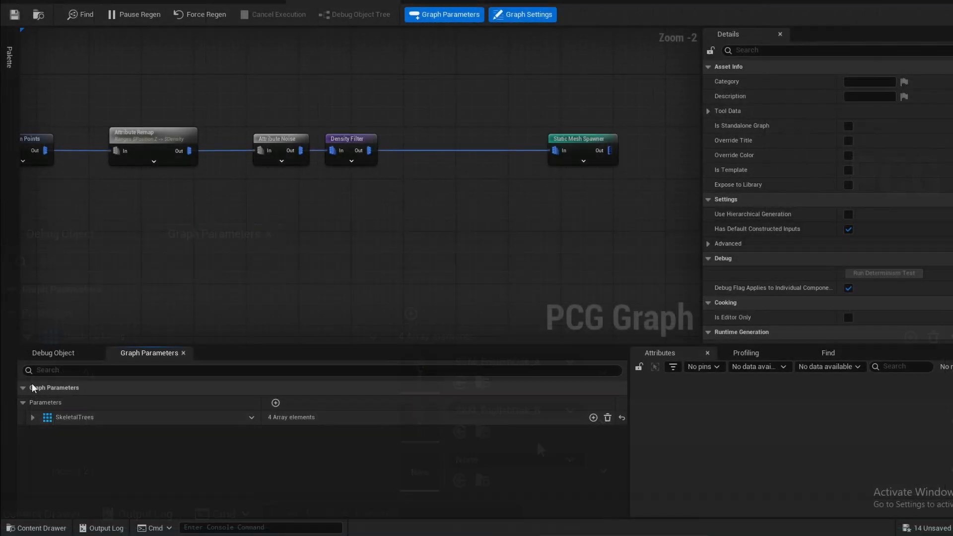
- Add a Get Graph Parameter node below the Density Filter and set its property path to SkeletalTrees
right_click(291, 228)
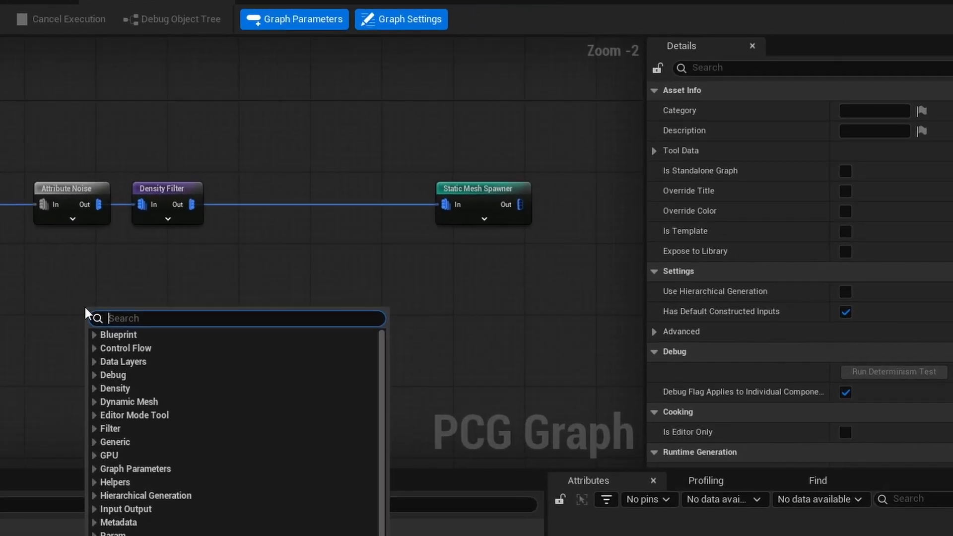
type("get graph")
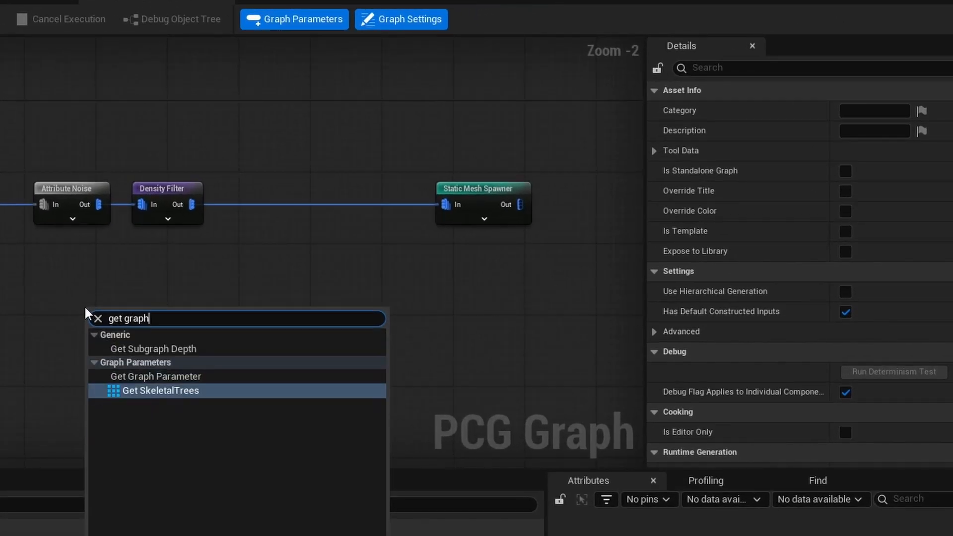
left_click(160, 379)
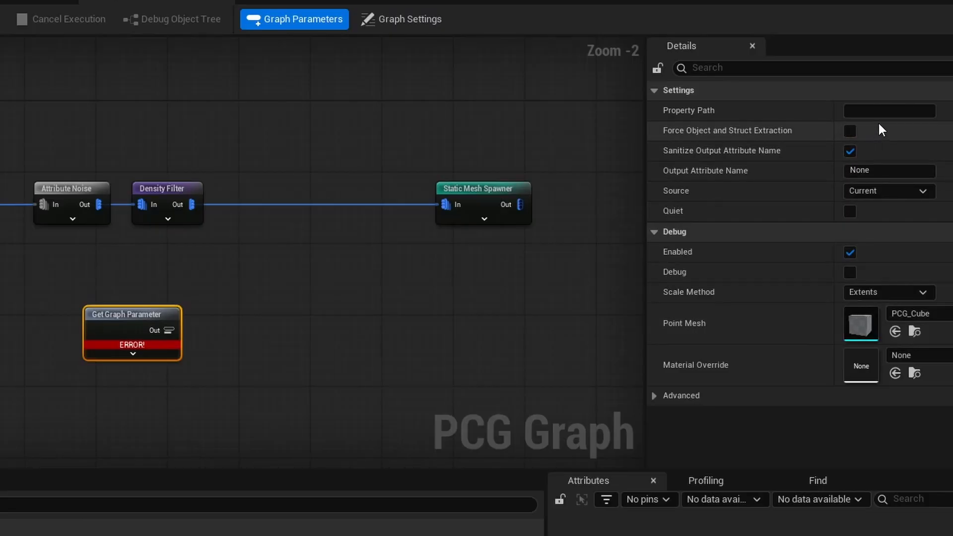
left_click(877, 108)
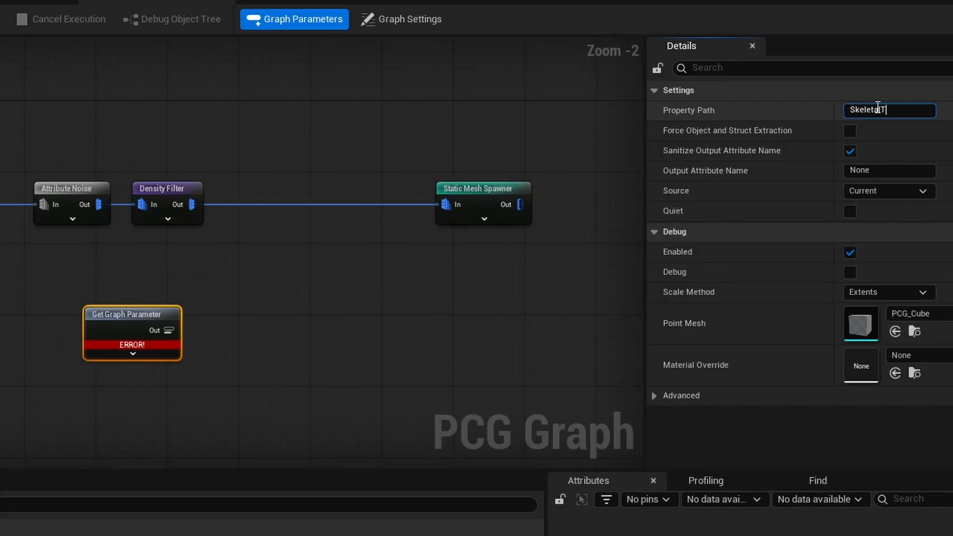
type("SkeletalTrees")
key("Return")
right_click_drag(265, 350, 193, 346)
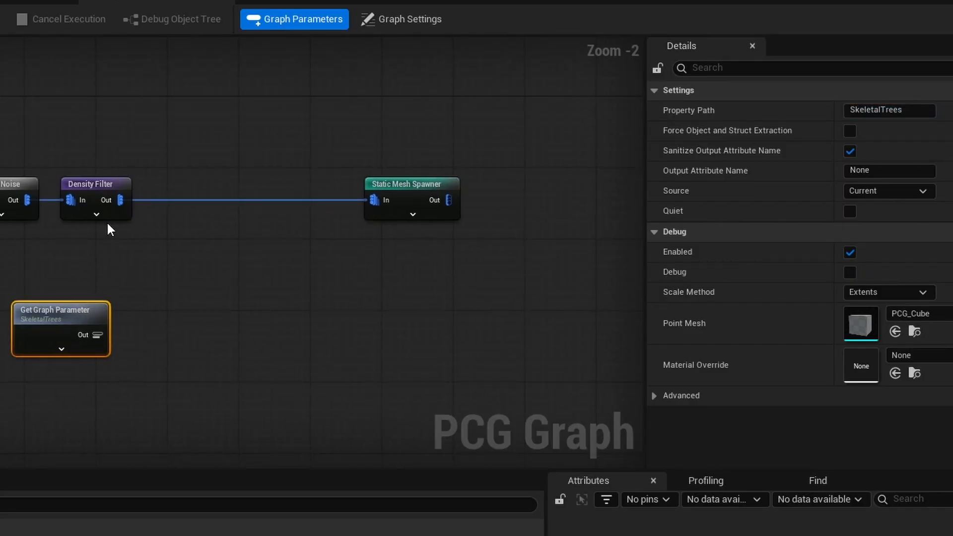
- Add a Match And Set Attributes node from the Density Filter's output and feed the SkeletalTrees graph parameter into its Match Data
left_click_drag(119, 200, 168, 240)
type("match")
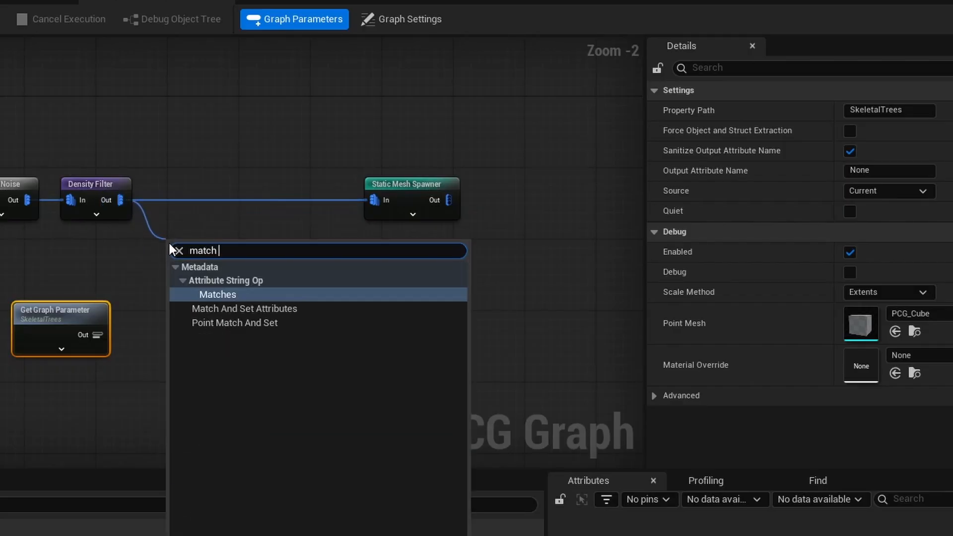
key("Down")
key("Return")
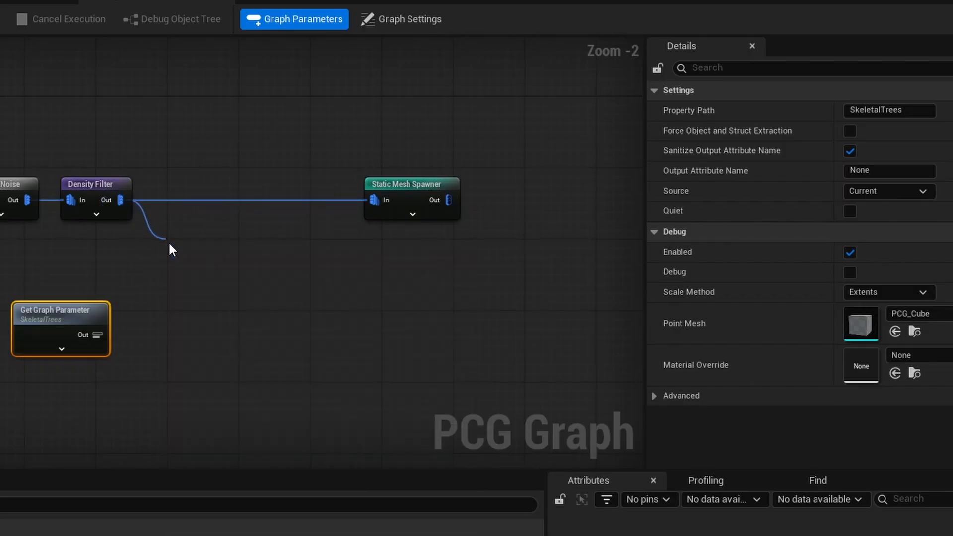
left_click_drag(60, 314, 201, 279)
left_click(217, 246)
- Set the Get Graph Parameter node's output attribute name to SkeletalTreesOutput
left_click(63, 329)
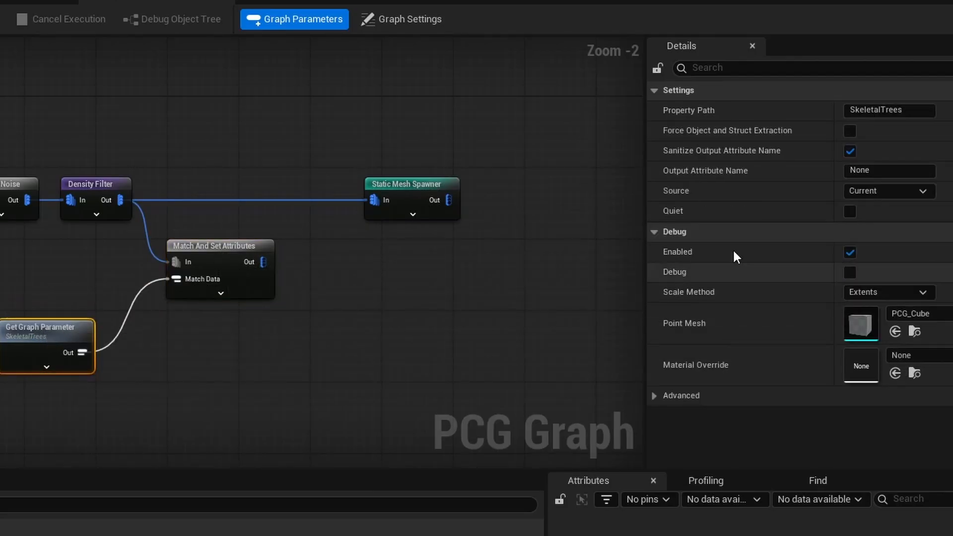
left_click(876, 110)
key("ctrl+c")
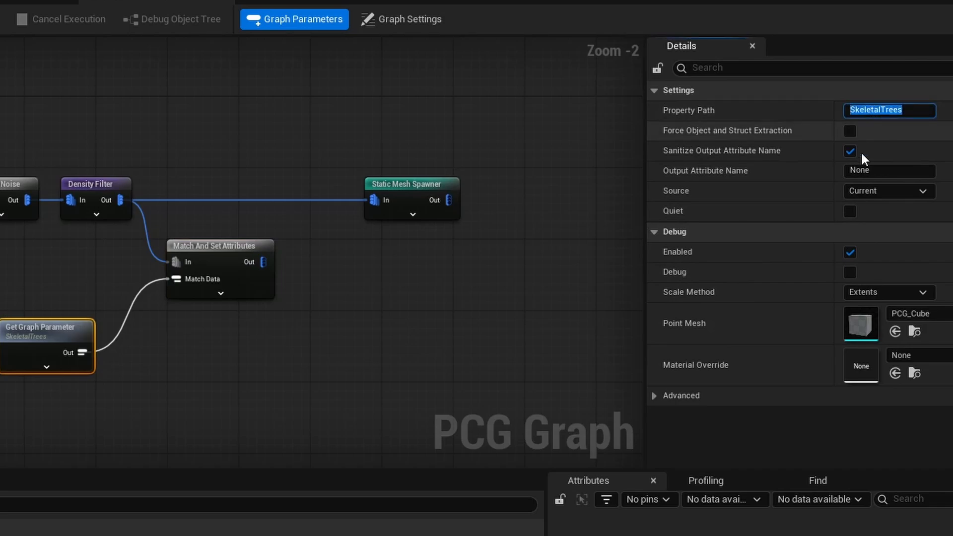
left_click(862, 171)
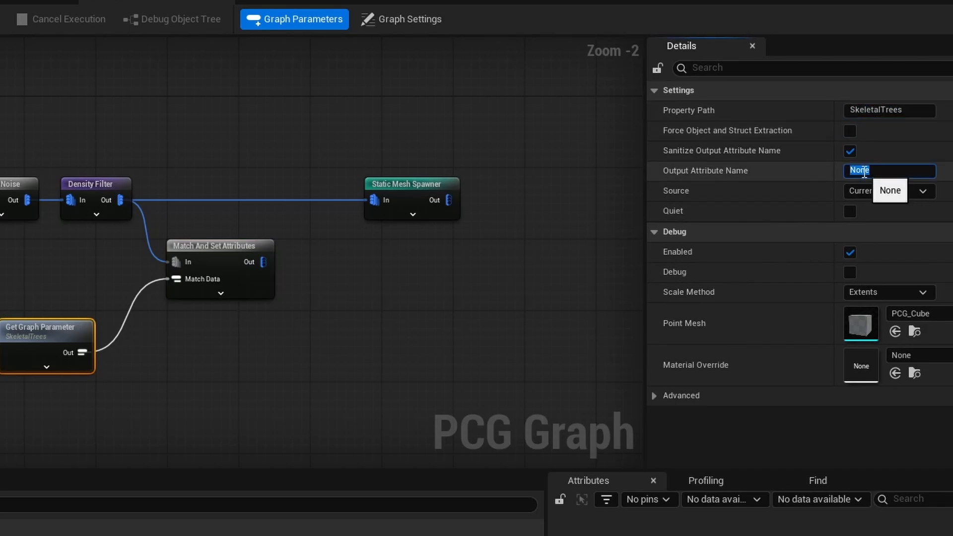
key("ctrl+v")
type("Output")
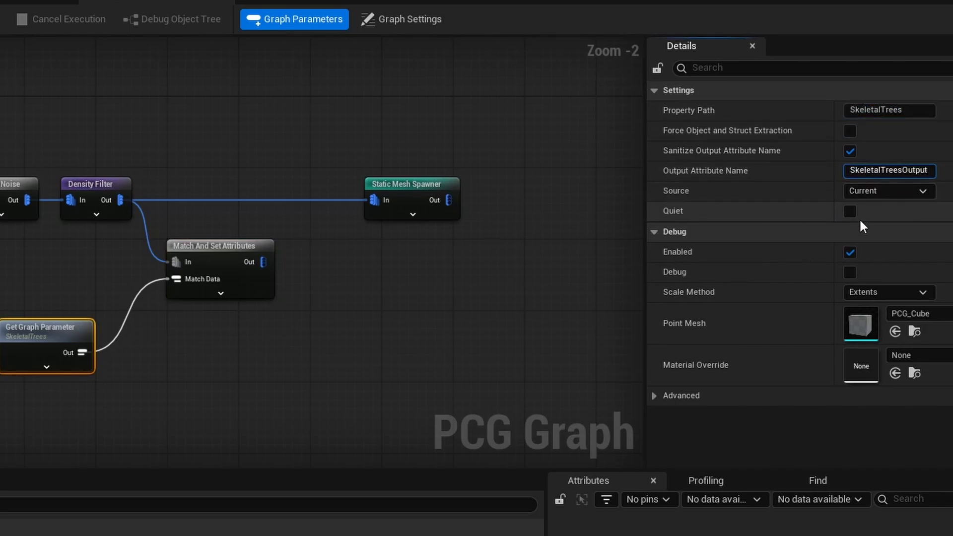
key("Return")
left_click(560, 211)
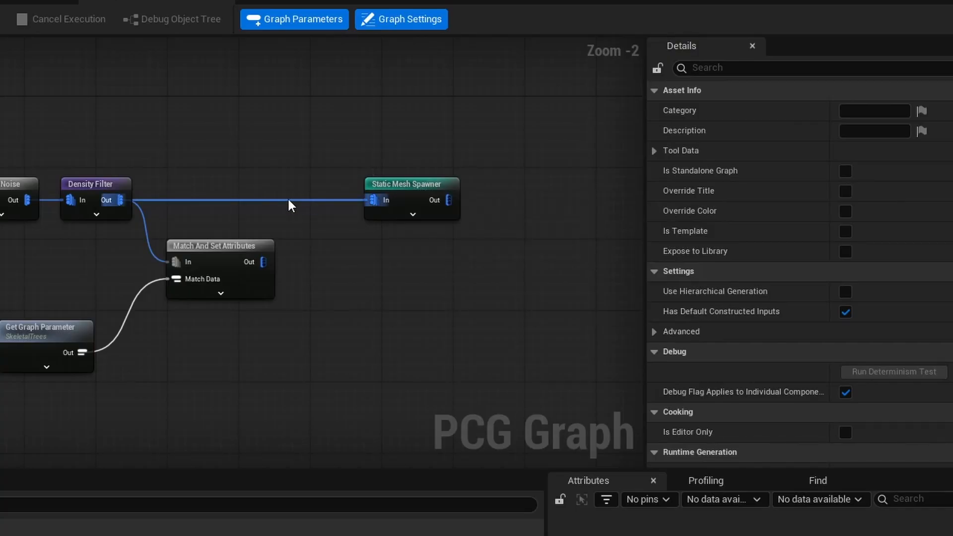
- Add an Instanced Skinned Mesh Spawner fed by Match And Set Attributes and set its mesh attribute to SkeletalTreesOutput
left_click_drag(264, 267, 386, 275)
type("instan")
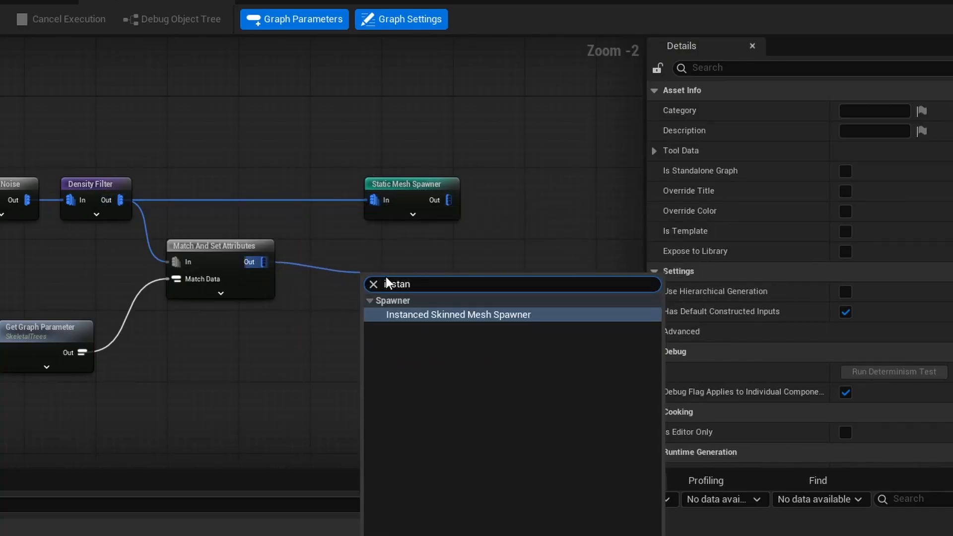
key("Return")
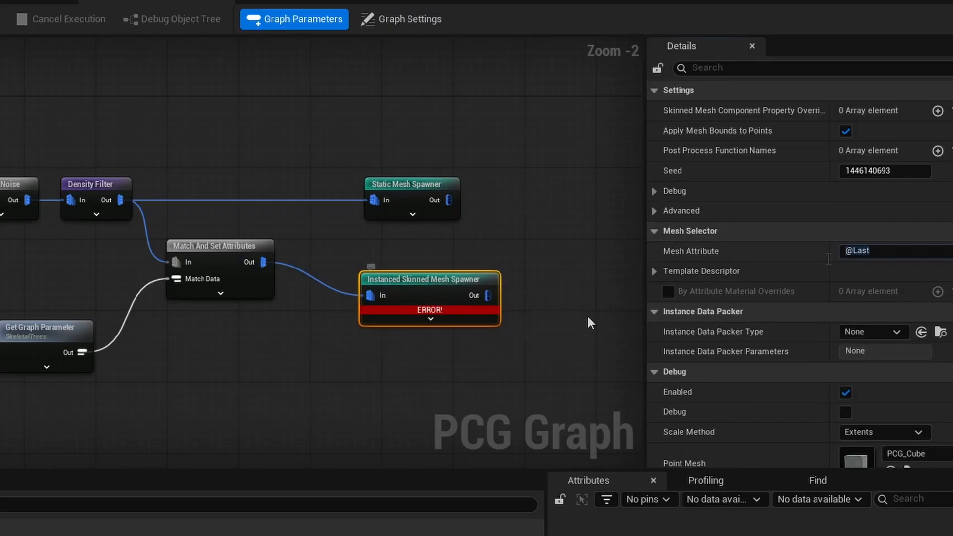
left_click_drag(876, 251, 805, 260)
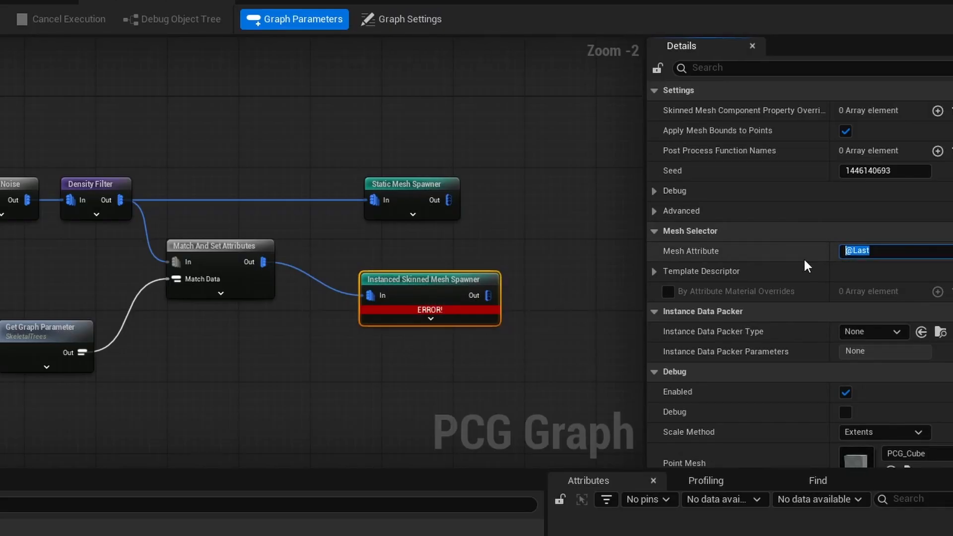
key("ctrl+v")
type("Output")
key("Return")
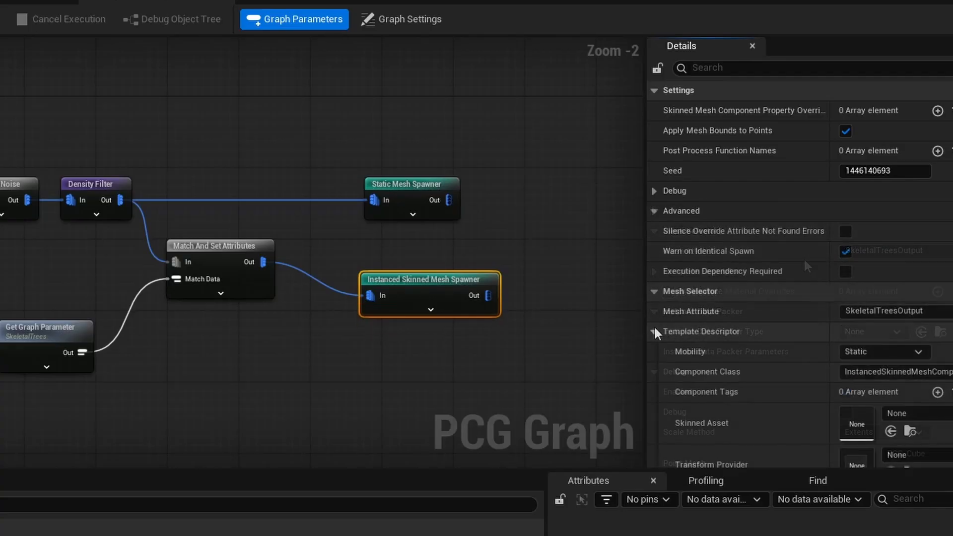
- Assign a Transform Provider in the Instanced Skinned Mesh Spawner's template descriptor
scroll(768, 335, "down", 5)
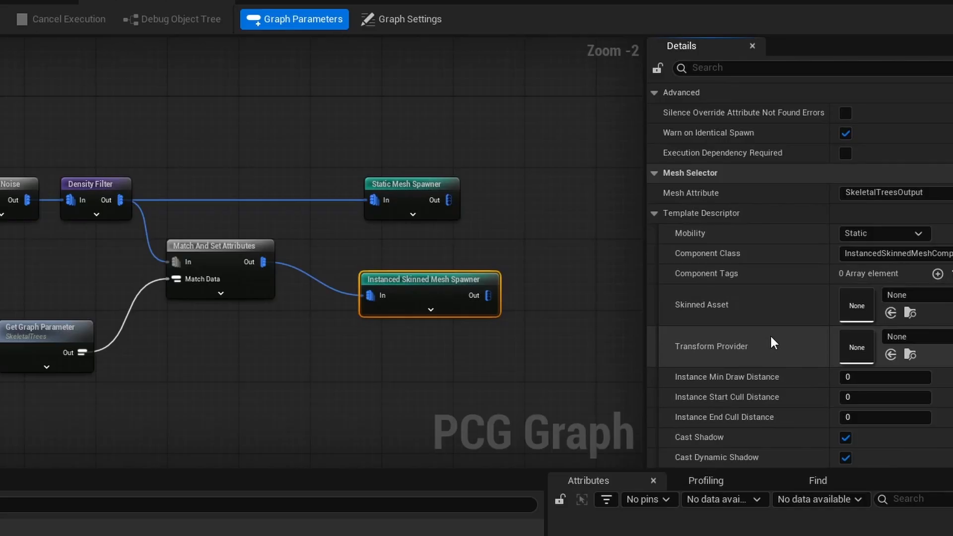
scroll(770, 335, "down", 7)
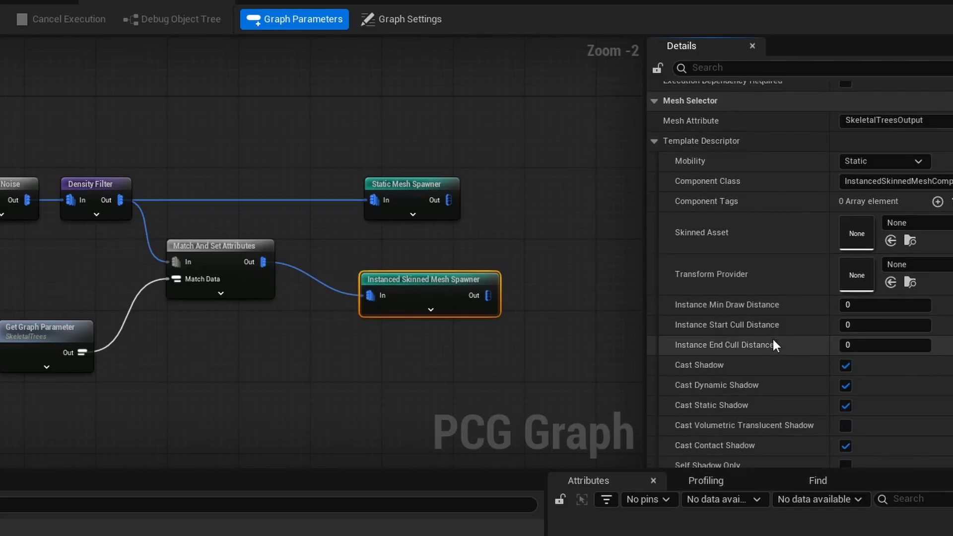
scroll(772, 341, "up", 5)
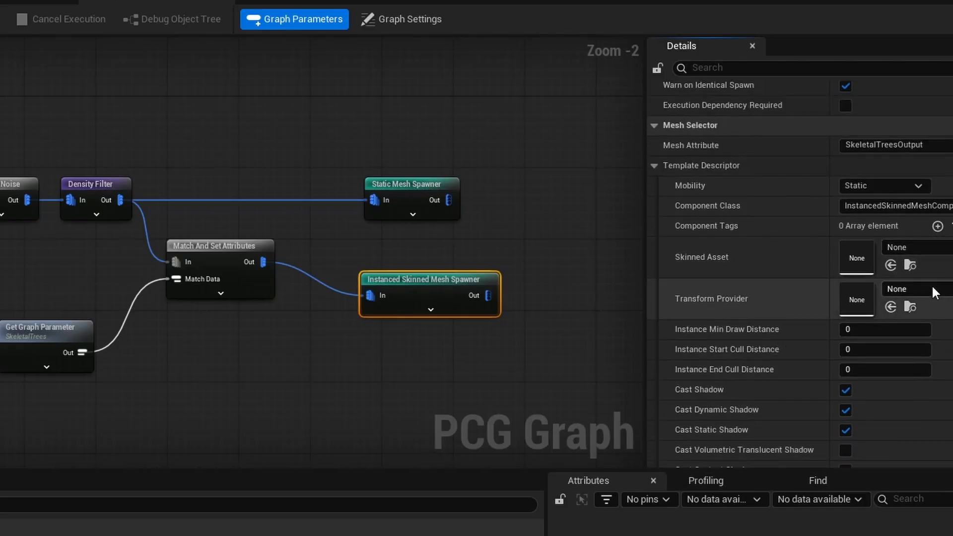
left_click(932, 286)
left_click(869, 474)
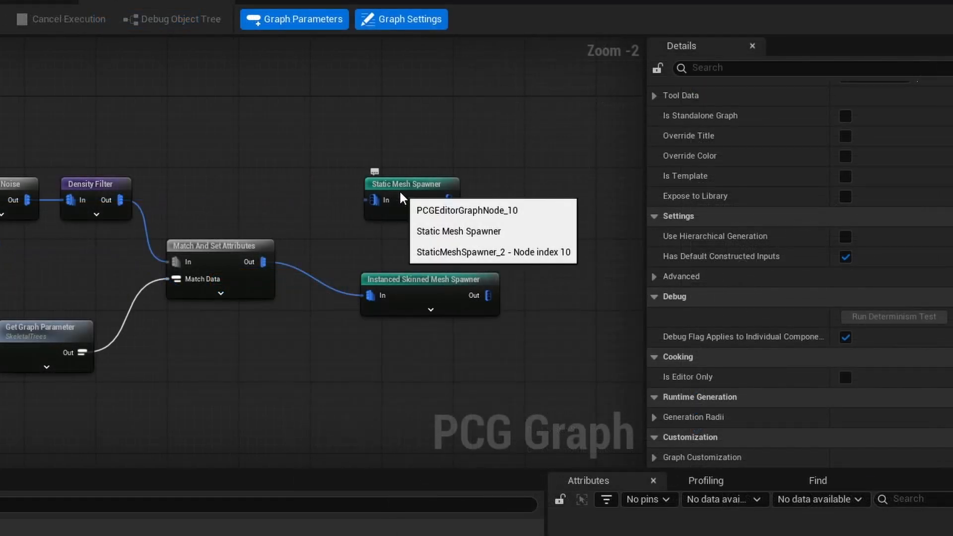
- Delete the Static Mesh Spawner node from the forest graph
left_click(400, 190)
key("Delete")
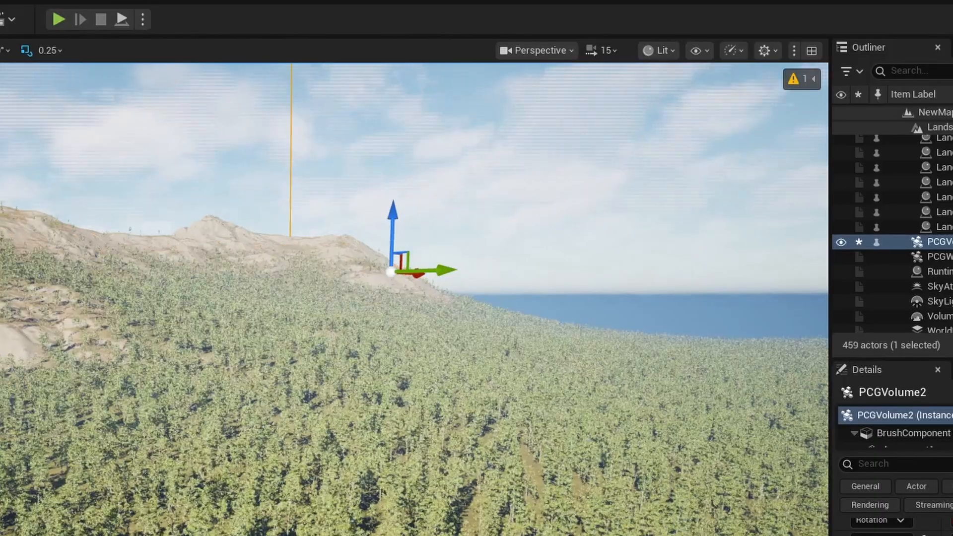
- Search all content for "global foliage", place a BP_GlobalFoliageActor_UE5 in the forest level and raise it above the trees
key("w")
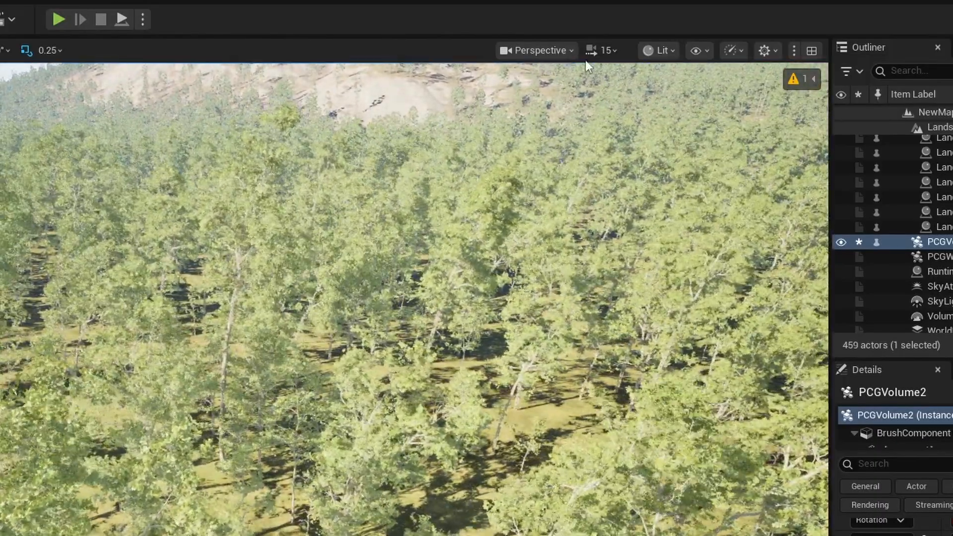
left_click(602, 51)
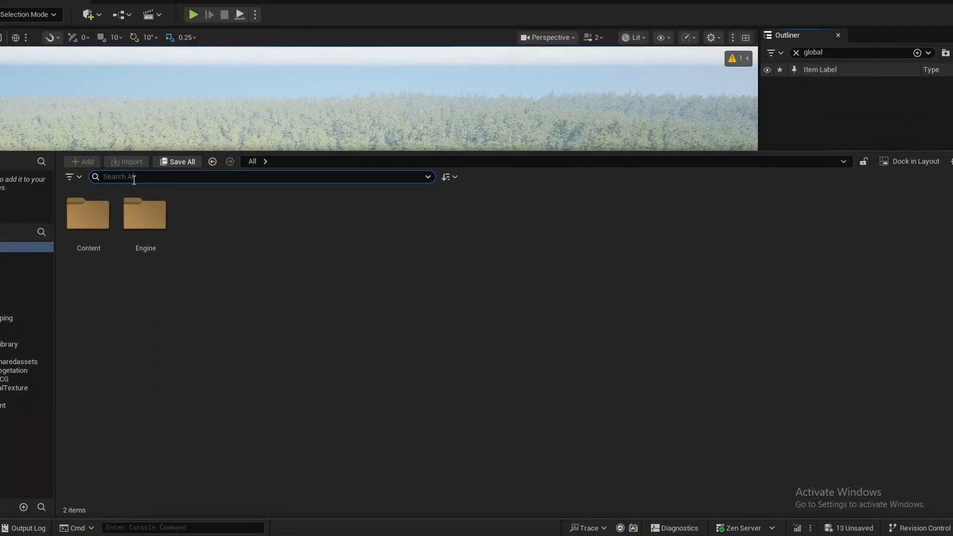
type("obal foliage")
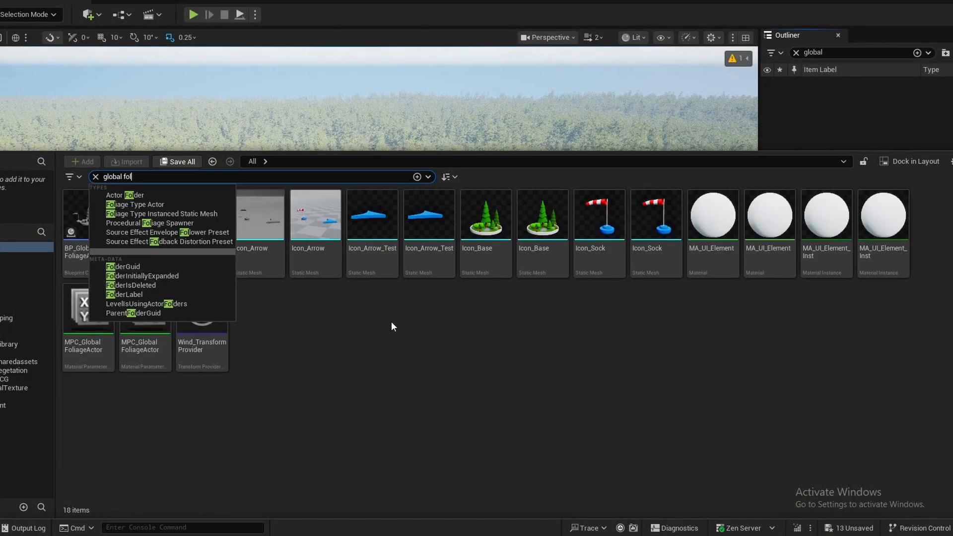
mouse_move(142, 240)
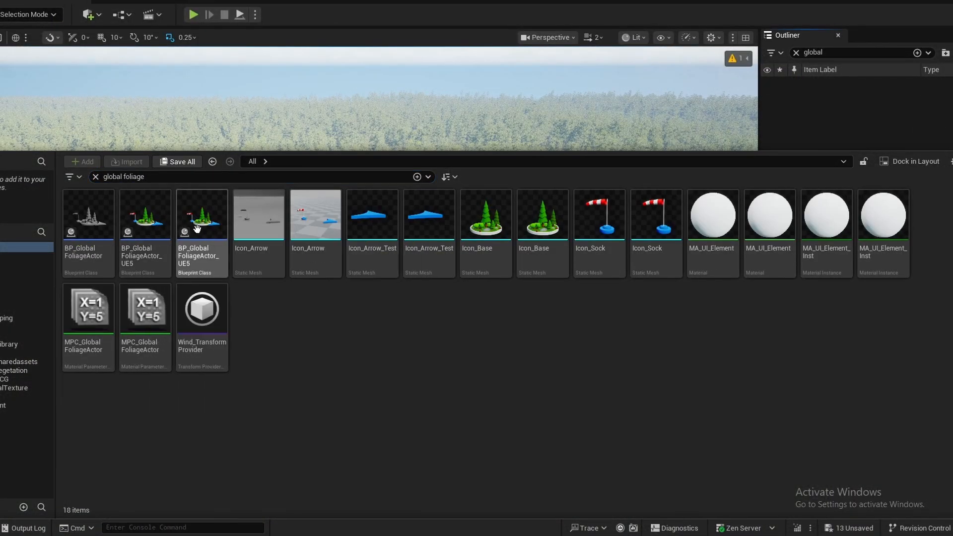
left_click_drag(144, 221, 242, 300)
left_click_drag(246, 265, 239, 193)
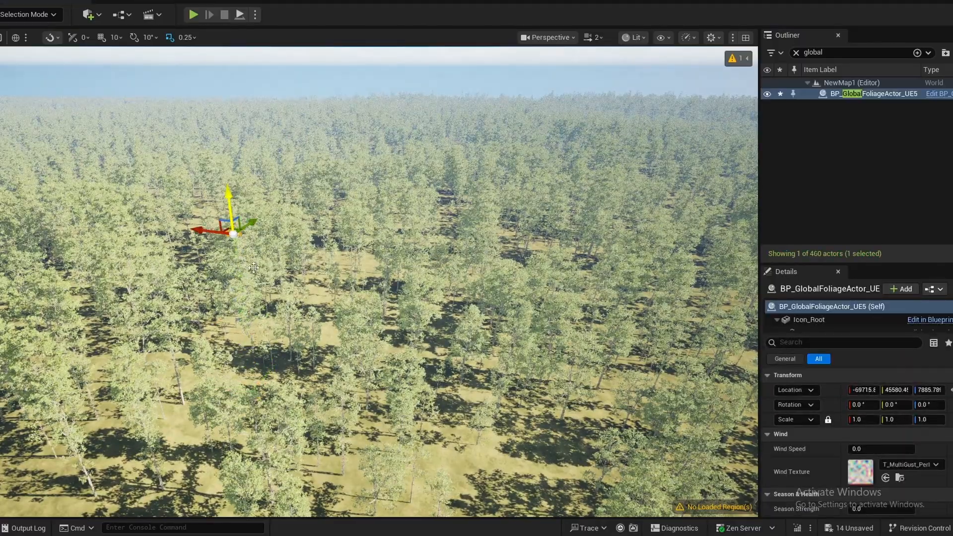
right_click_drag(239, 194, 185, 193)
key("w")
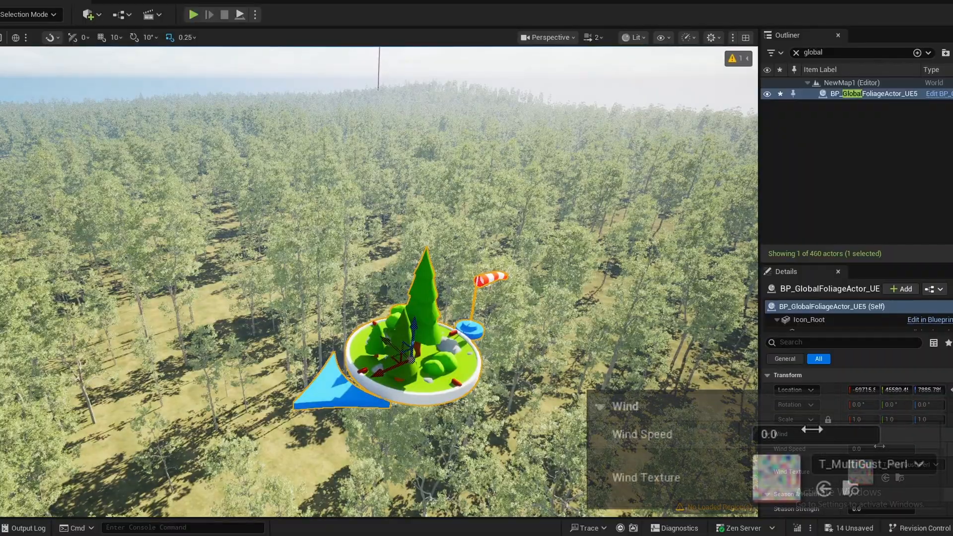
- Set the global foliage actor's Wind Speed to 5
left_click(881, 448)
type("5")
key("Return")
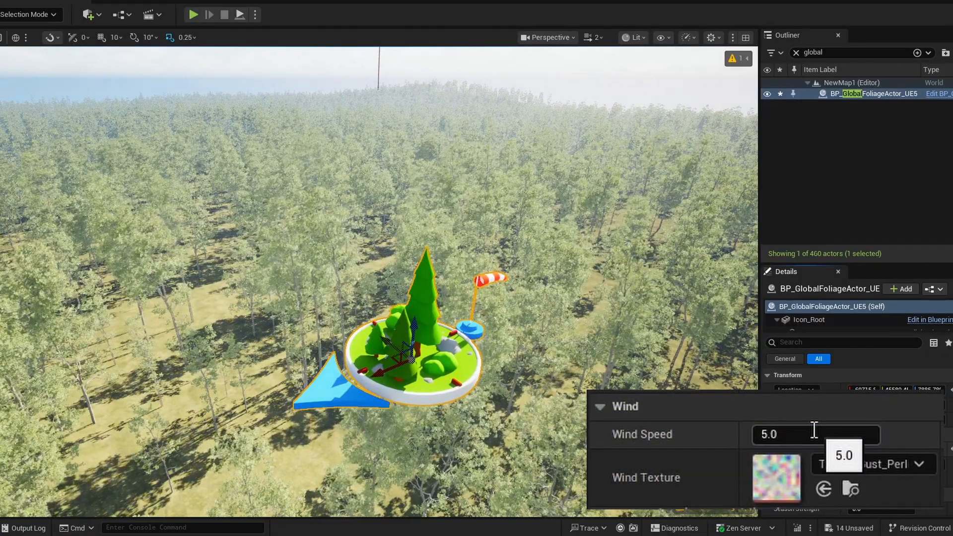
- Set the global foliage actor's Wind Speed to -5
left_click(814, 430)
type("-5")
key("Return")
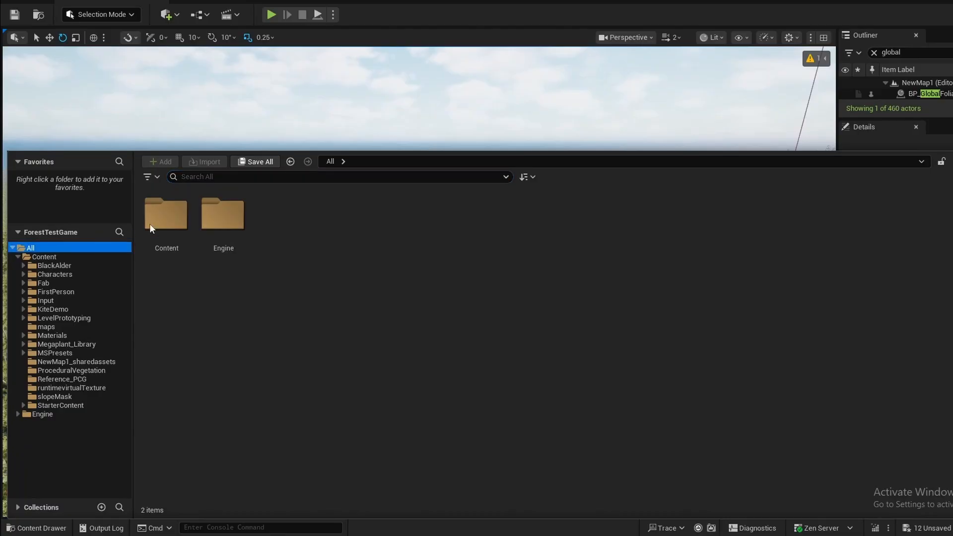
- Open the M_Landscape material from the Content folder
left_click(44, 257)
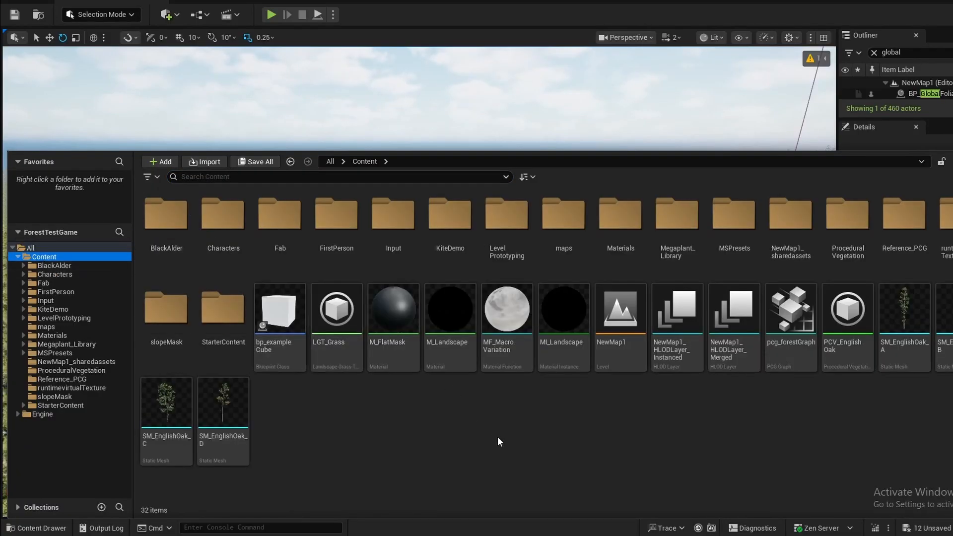
left_click(460, 357)
double_click(456, 355)
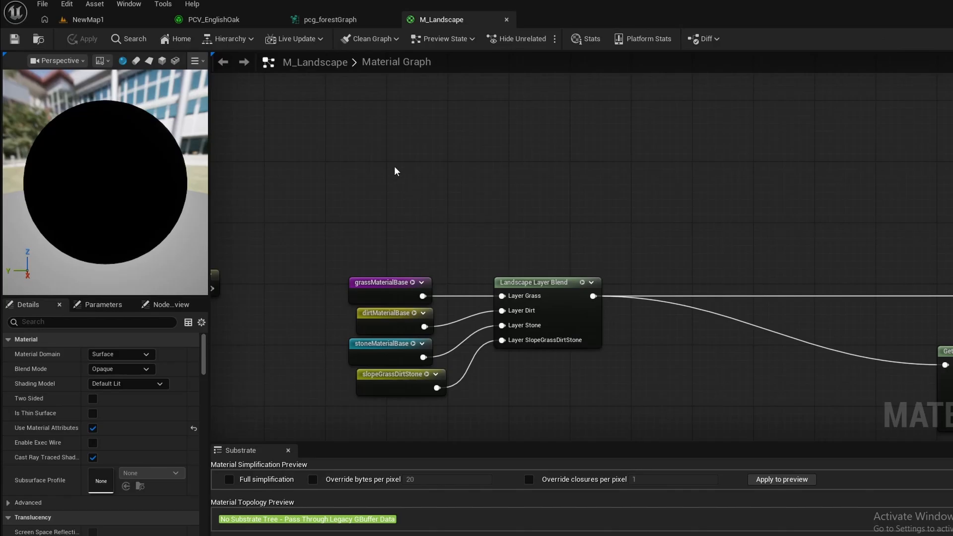
- Add a LandscapeGrassOutput node to the material graph and place it above the Landscape Layer Blend
right_click(385, 183)
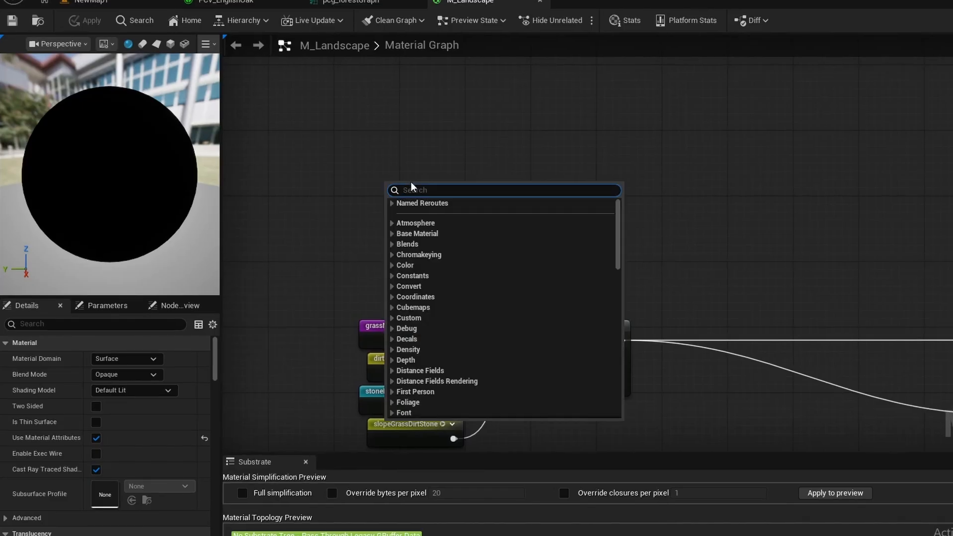
type("la")
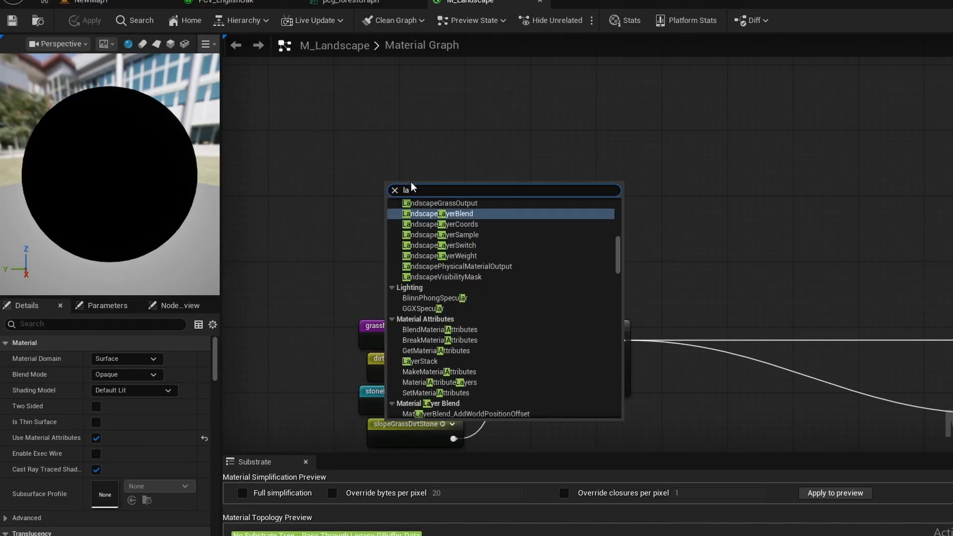
type("ndscape grass")
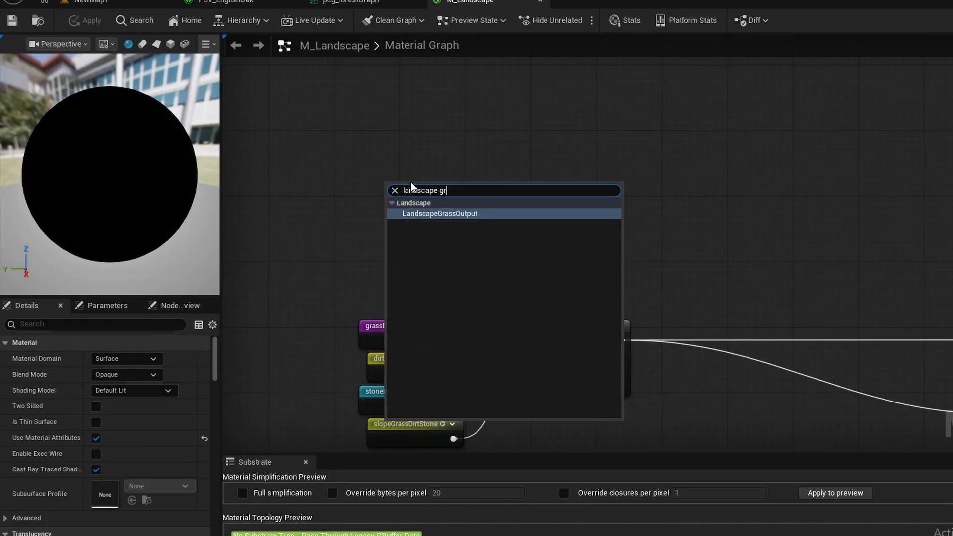
key("Return")
left_click_drag(411, 187, 552, 173)
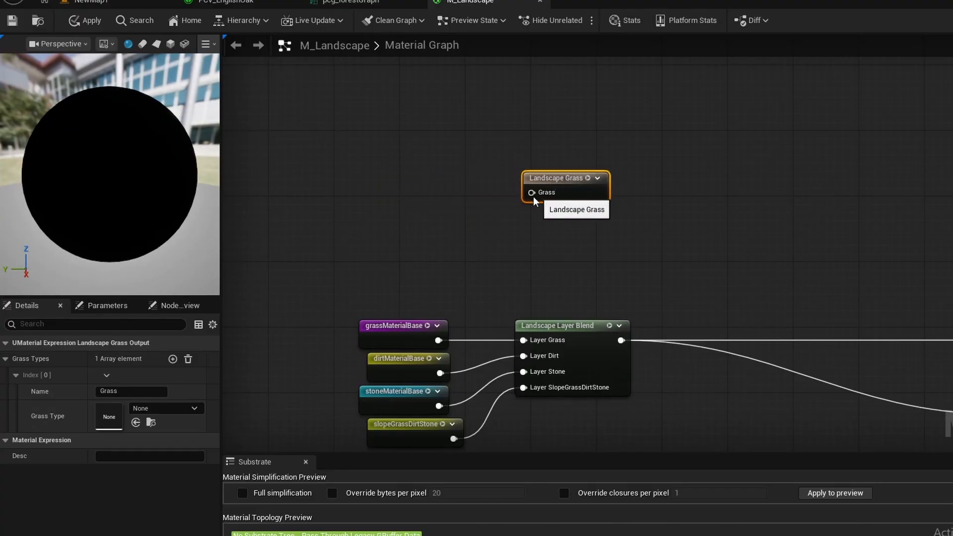
- Add a Landscape Layer Sample node beside the Landscape Grass node and name its layer grass
right_click(395, 177)
type("landsca")
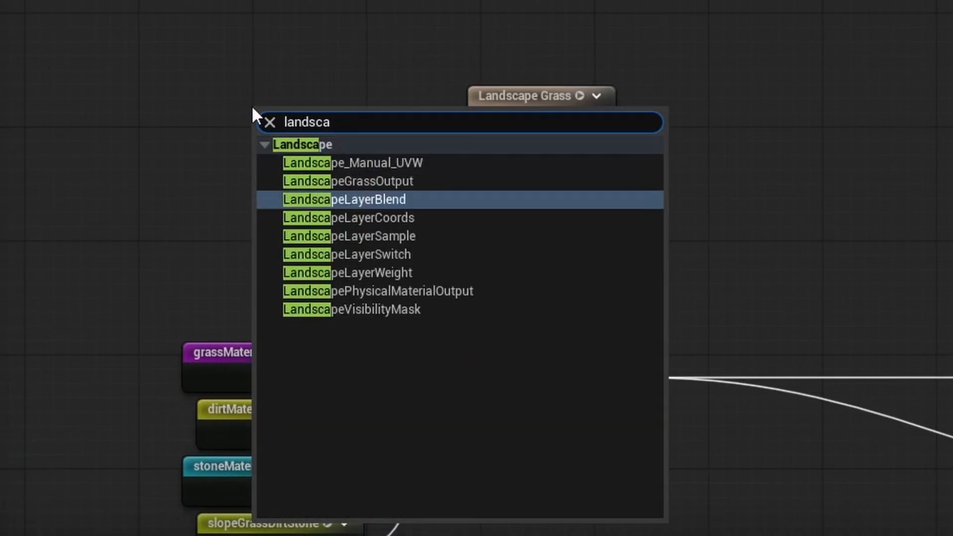
type("pe l")
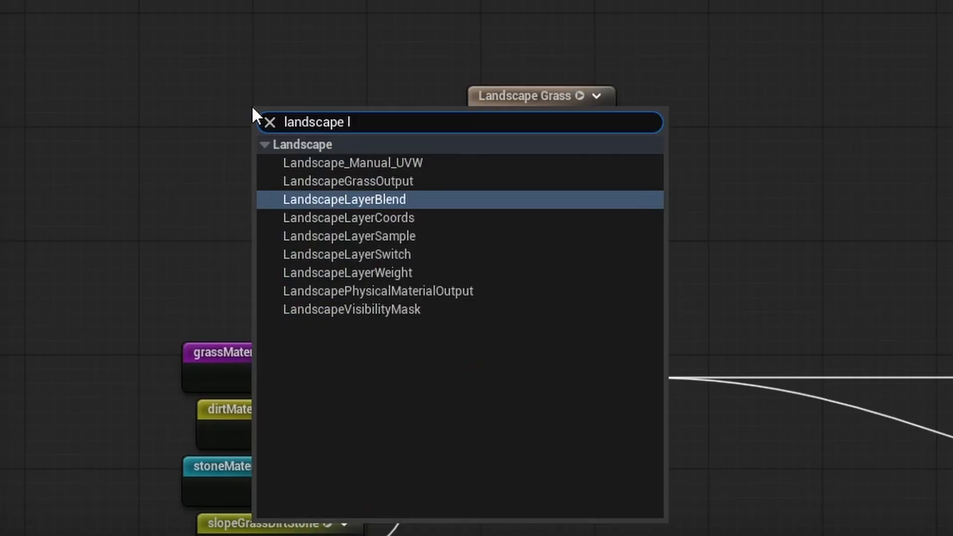
type("ayer sam")
key("Return")
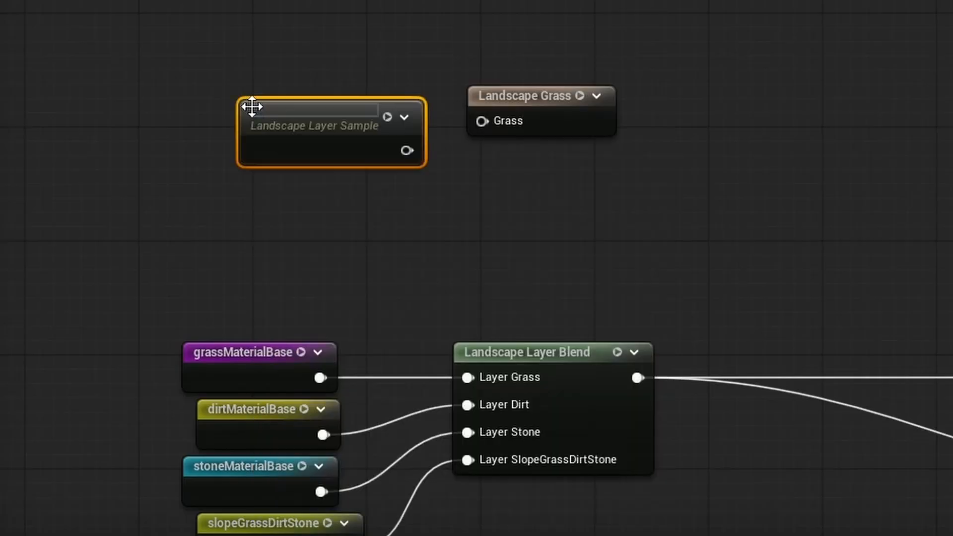
double_click(252, 104)
type("grass")
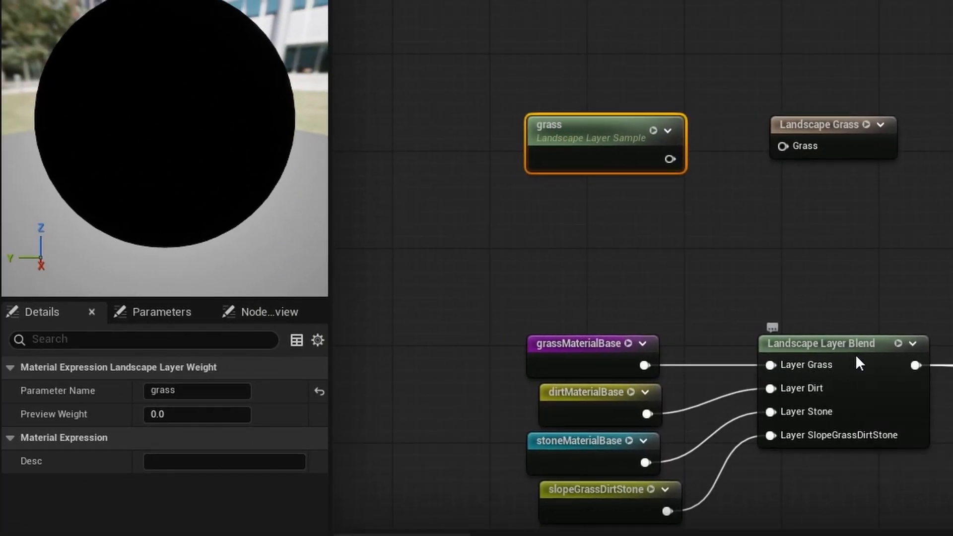
left_click(859, 364)
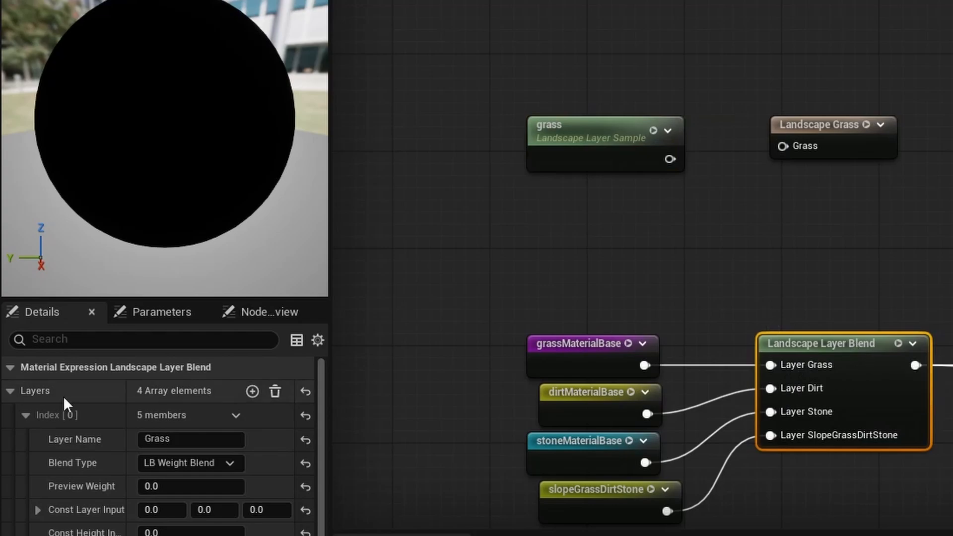
- Rename the Landscape Layer Sample's parameter to Grass, matching the Grass layer name in the Landscape Layer Blend
left_click(156, 440)
left_click(566, 140)
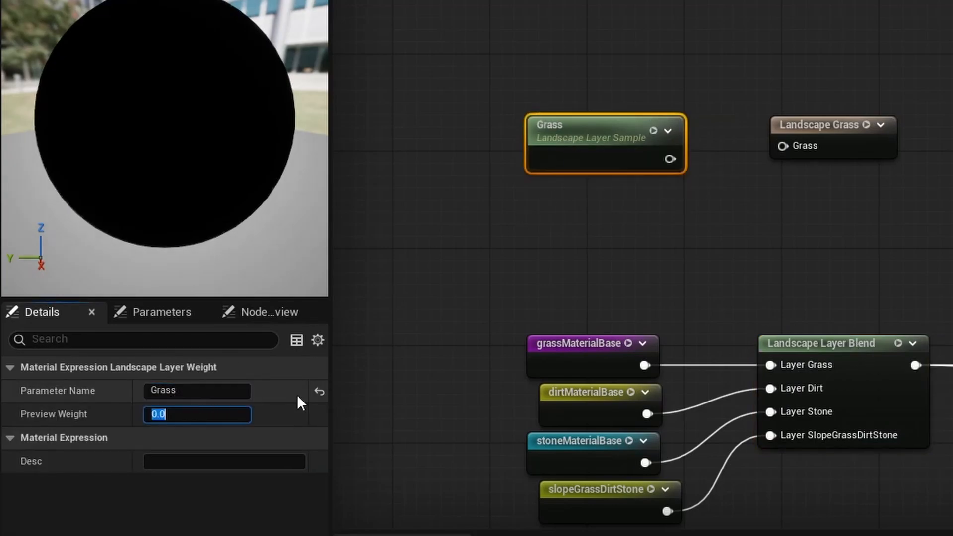
left_click(563, 255)
- Connect the Grass layer sample to the Landscape Grass node's Grass input and align the two nodes
left_click_drag(670, 159, 784, 147)
left_click(851, 133)
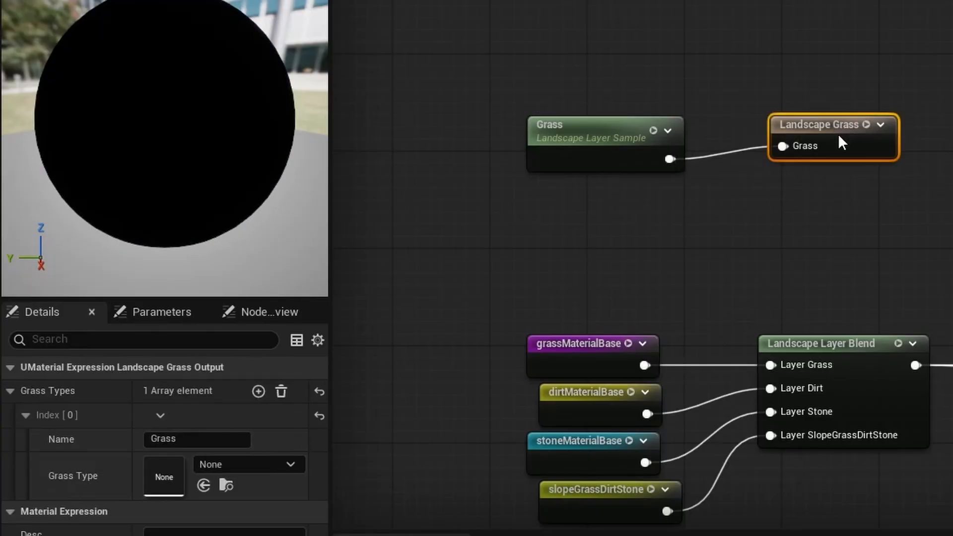
left_click_drag(838, 133, 837, 144)
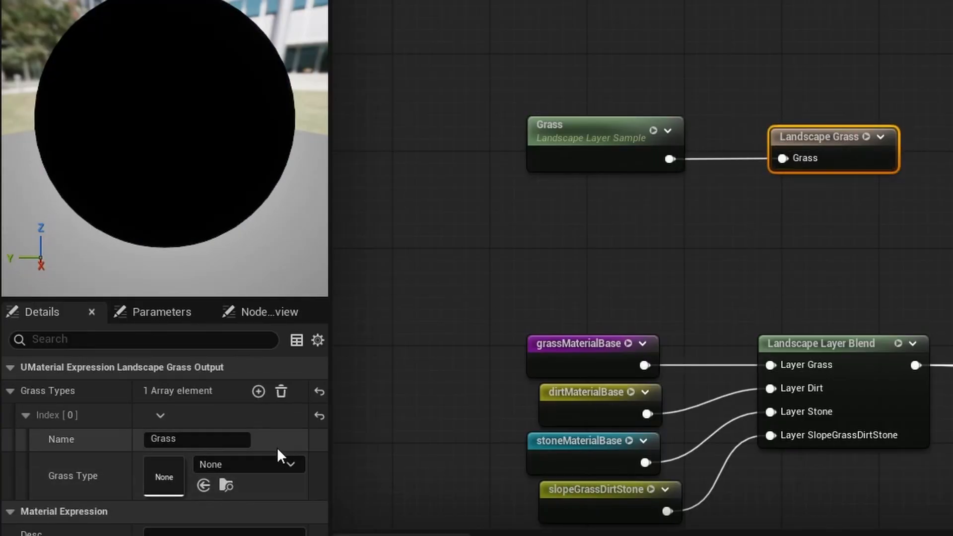
- Create a Landscape Grass Type asset named LGT_GrassExample in the Content folder
left_click(270, 464)
left_click(270, 465)
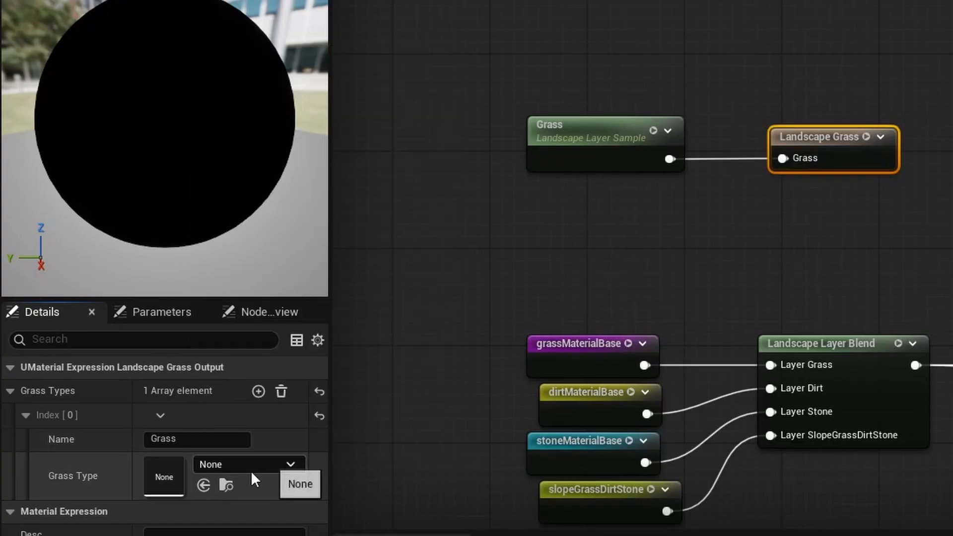
left_click(226, 486)
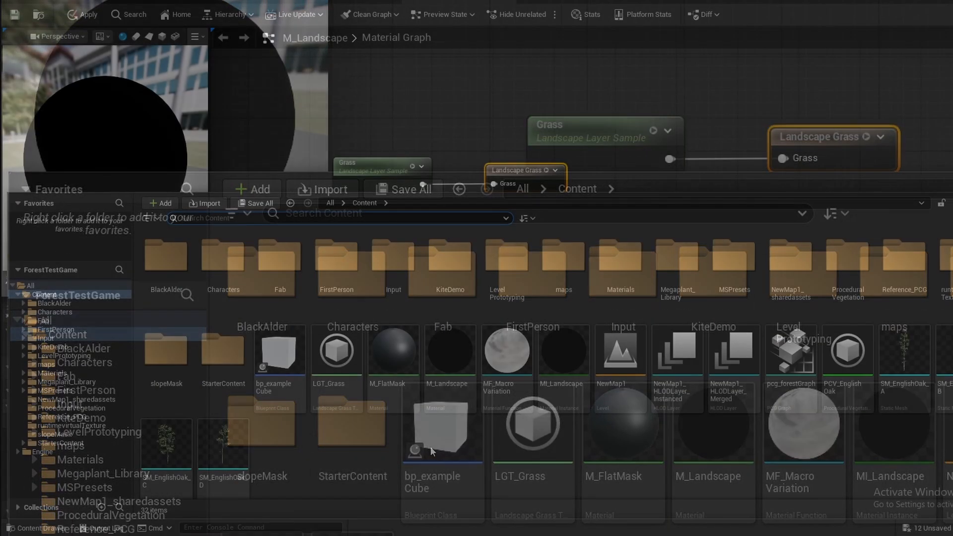
right_click(681, 535)
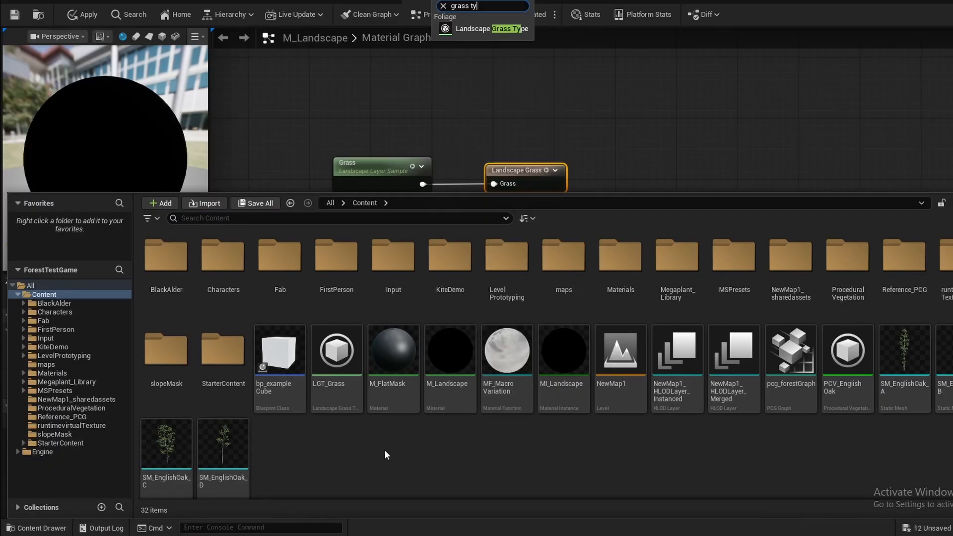
key("Return")
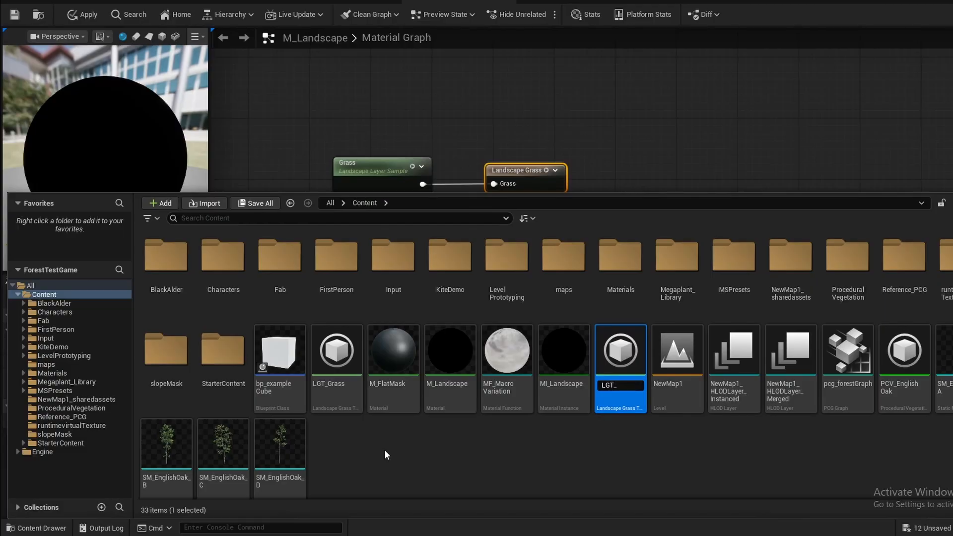
type("LGT_GrassExample")
key("Return")
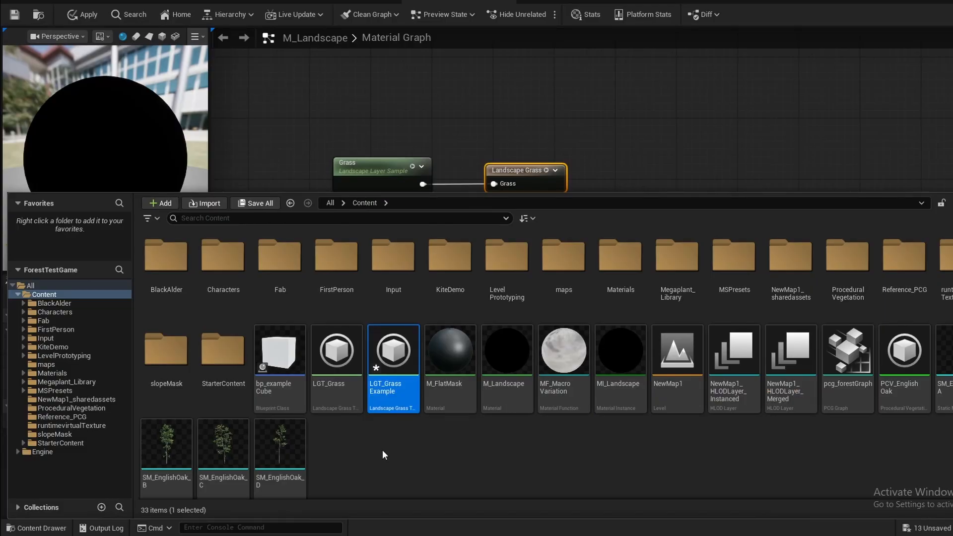
- Open LGT_GrassExample and add one element to its Grass Varieties
double_click(379, 398)
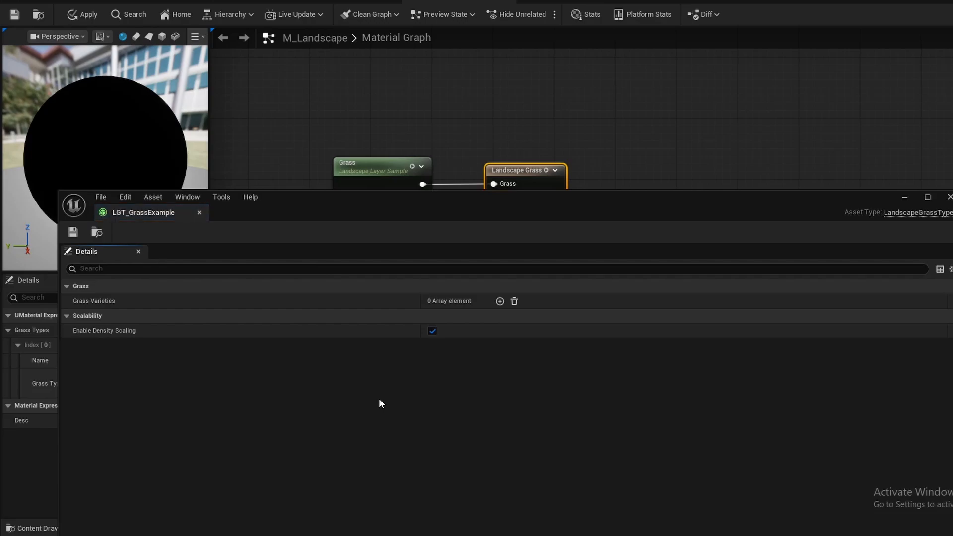
left_click_drag(345, 200, 379, 26)
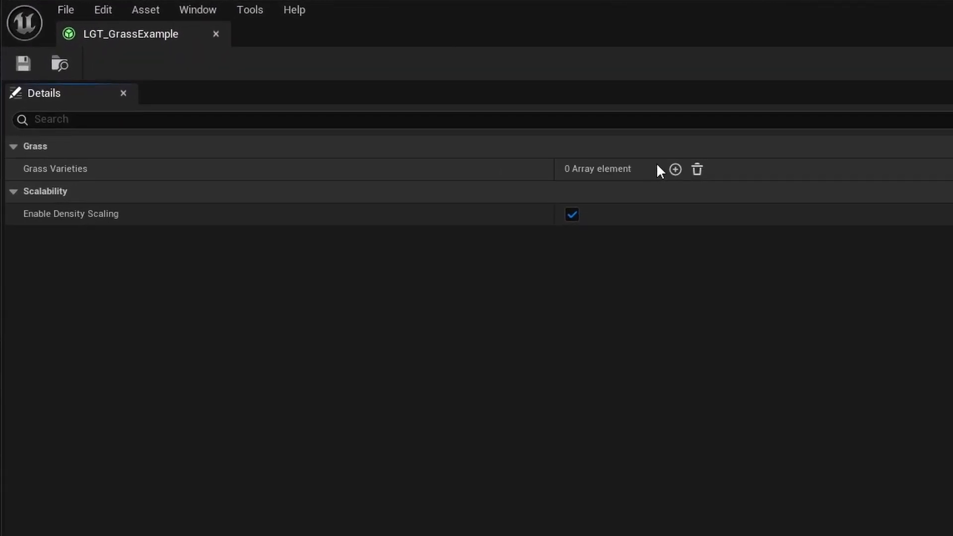
left_click(675, 170)
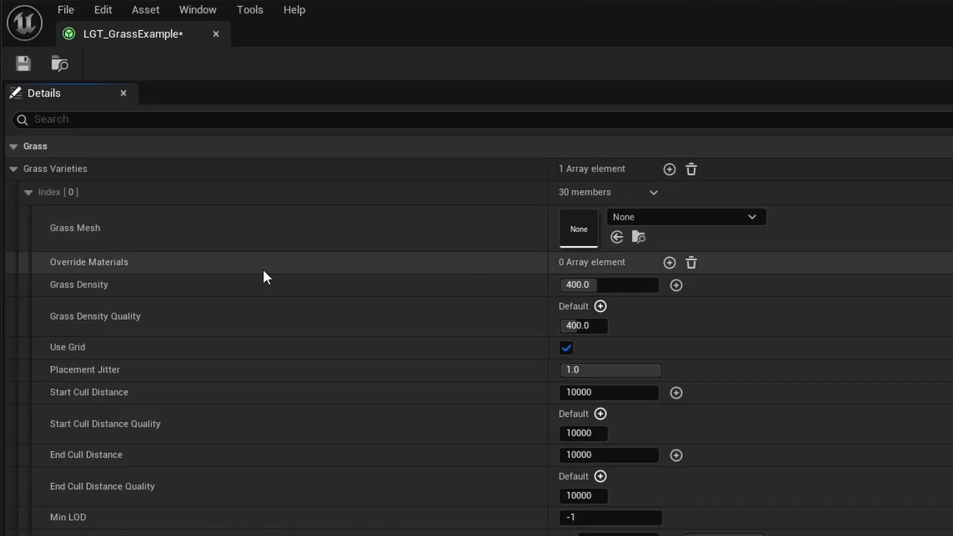
scroll(343, 342, "down", 10)
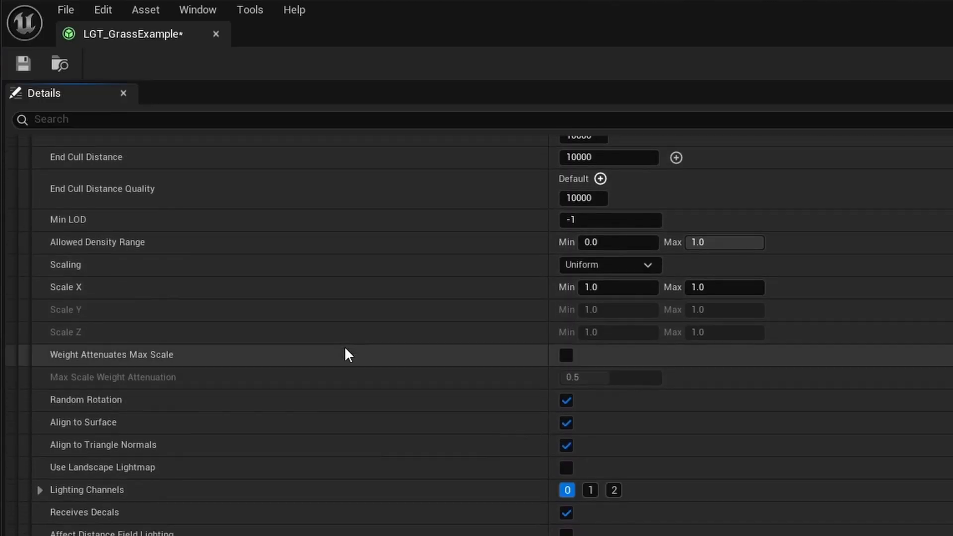
scroll(345, 348, "up", 10)
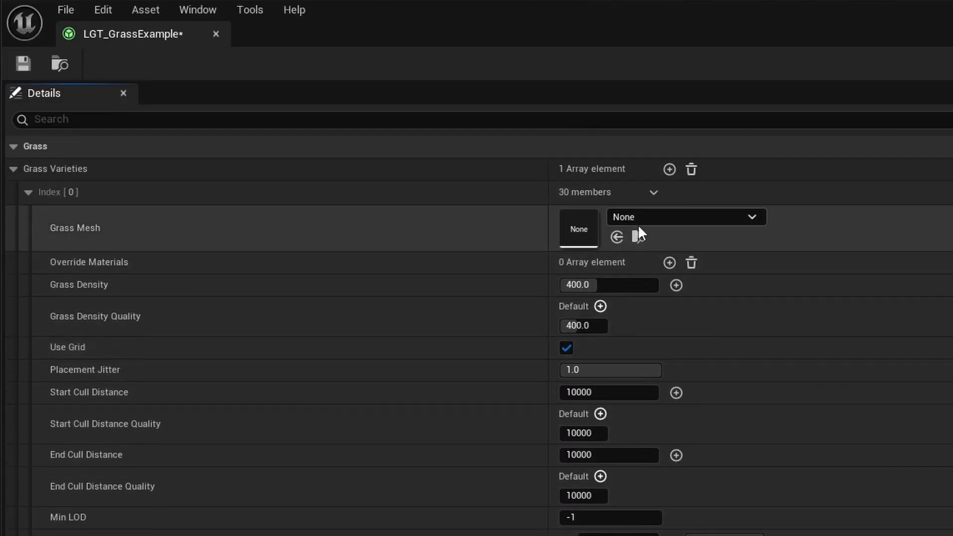
- Set the Grass Mesh of the first grass variety to the Cone static mesh
left_click(646, 219)
type("cone")
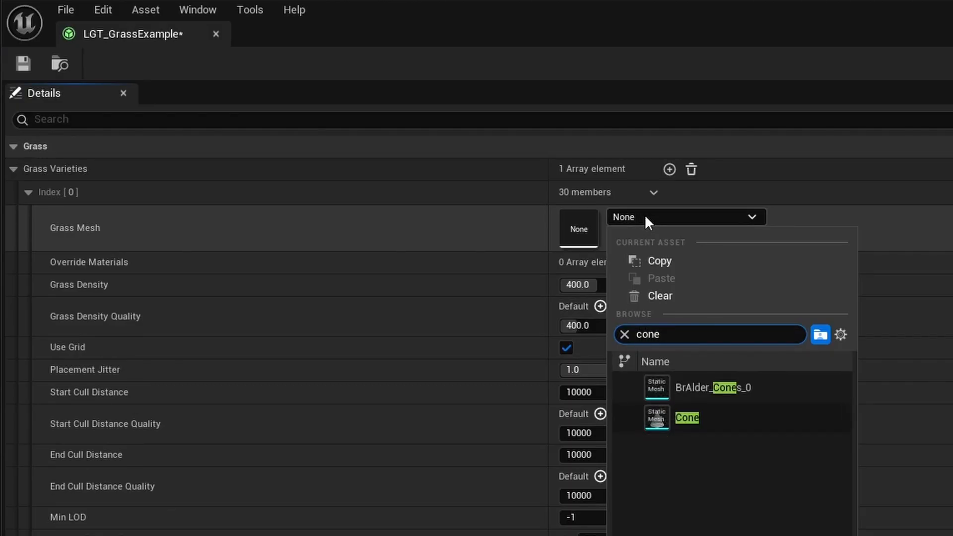
key("Down")
key("Down")
key("Return")
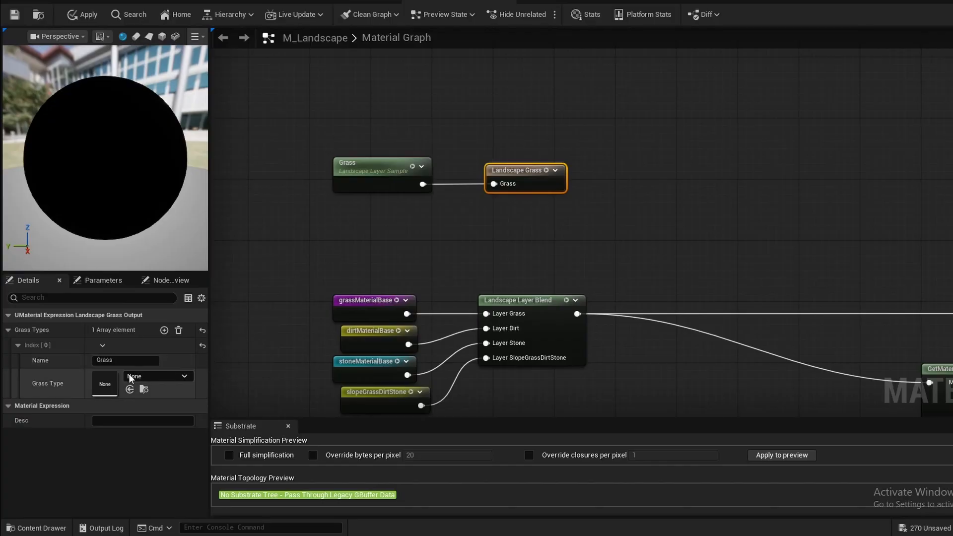
- Assign LGT_GrassExample as the Grass Type of the Landscape Grass node in M_Landscape
left_click(137, 379)
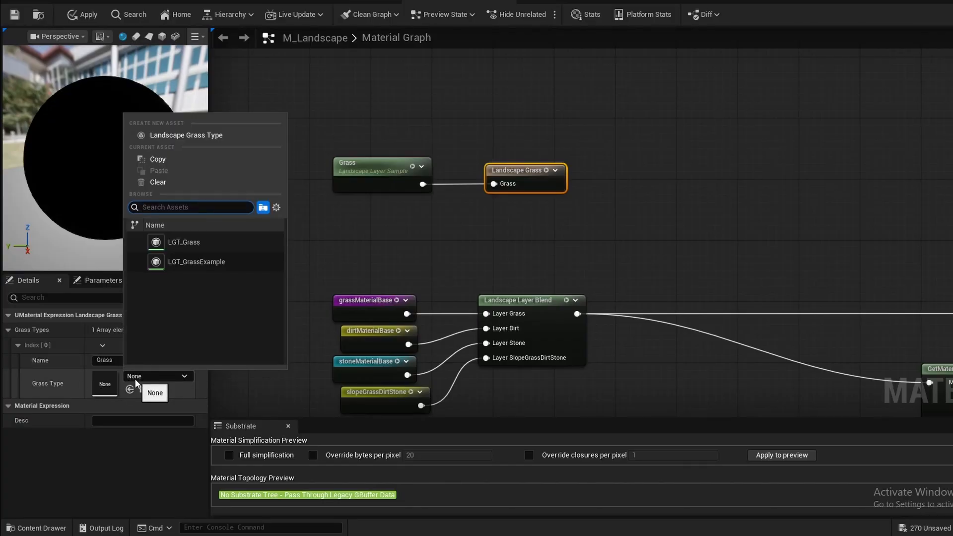
left_click(171, 263)
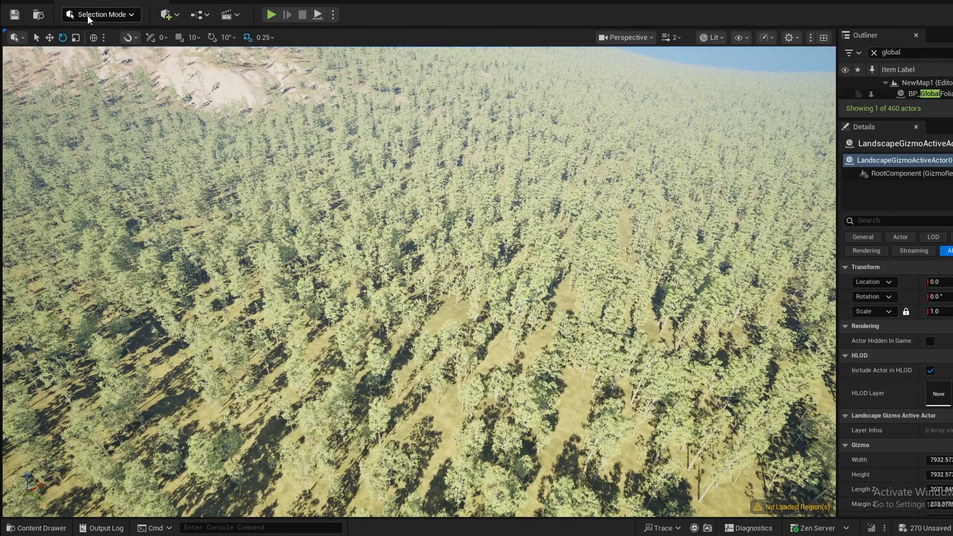
- Switch the level editor to Landscape mode and select the Grass target layer for painting
left_click(87, 15)
left_click(89, 44)
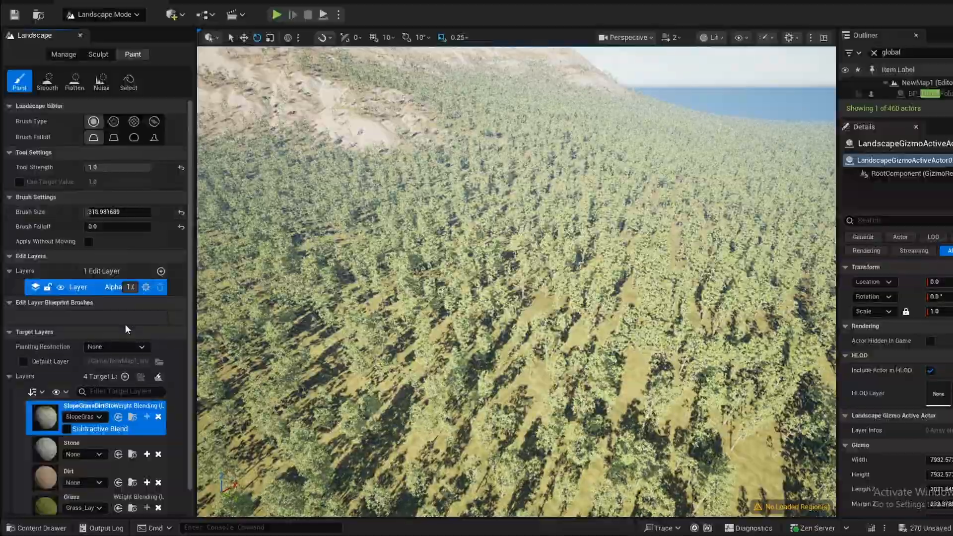
scroll(114, 357, "down", 3)
left_click(85, 442)
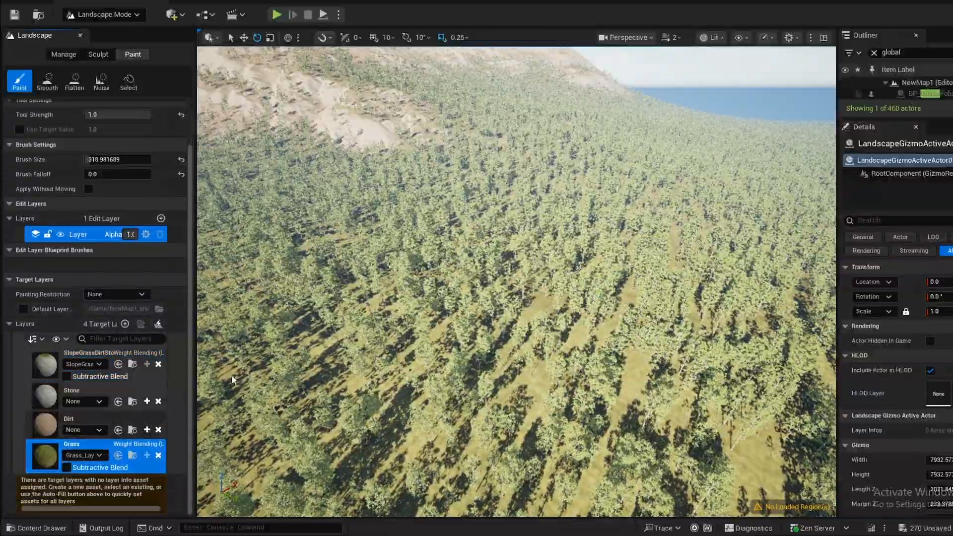
- Paint the Grass layer in a wide curved patch on the ground between the trees and inspect the patch up close
key("w")
mouse_move(516, 282)
right_mouse_down()
mouse_move(575, 330)
mouse_move(470, 297)
right_mouse_up()
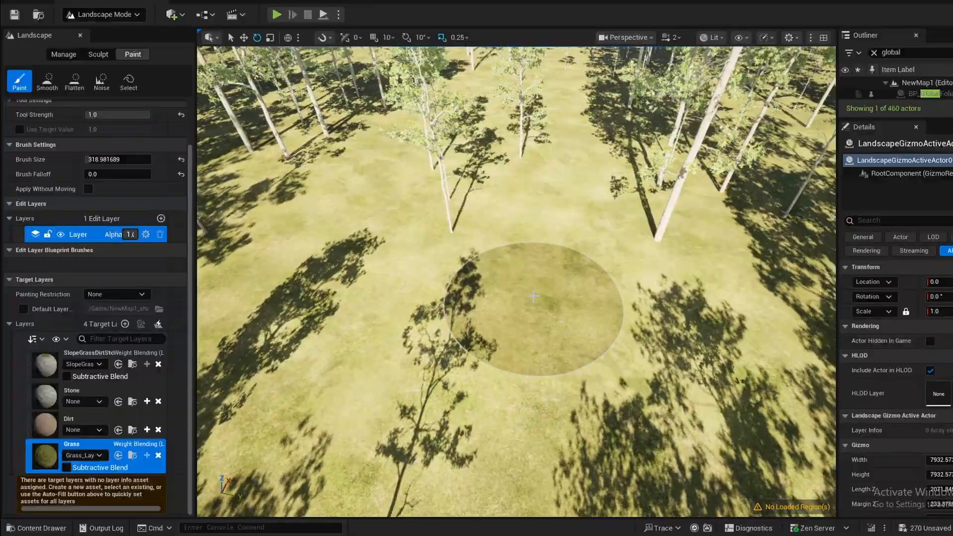
mouse_move(534, 296)
left_mouse_down()
mouse_move(358, 282)
mouse_move(453, 200)
mouse_move(449, 210)
mouse_move(569, 199)
mouse_move(560, 209)
mouse_move(511, 170)
mouse_move(259, 259)
mouse_move(308, 278)
left_mouse_up()
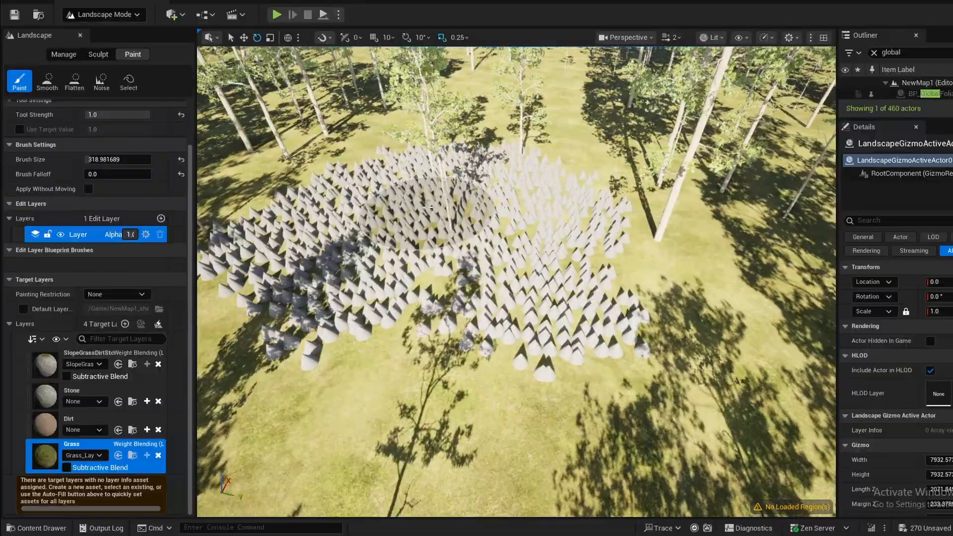
mouse_move(447, 278)
right_mouse_down()
mouse_move(417, 243)
mouse_move(435, 208)
right_mouse_up()
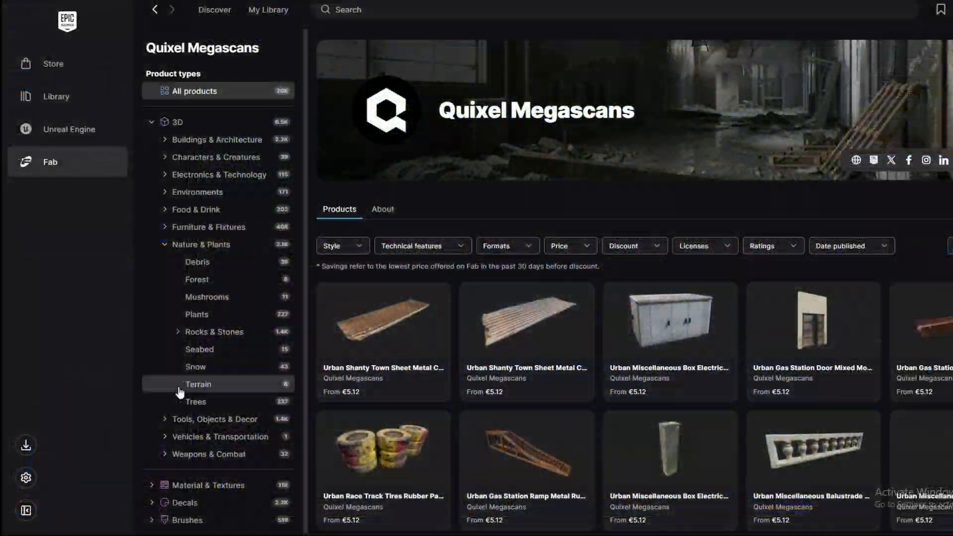
- Show only free products in the Plants category of Quixel Megascans on Fab in the Epic Games Launcher
left_click(193, 316)
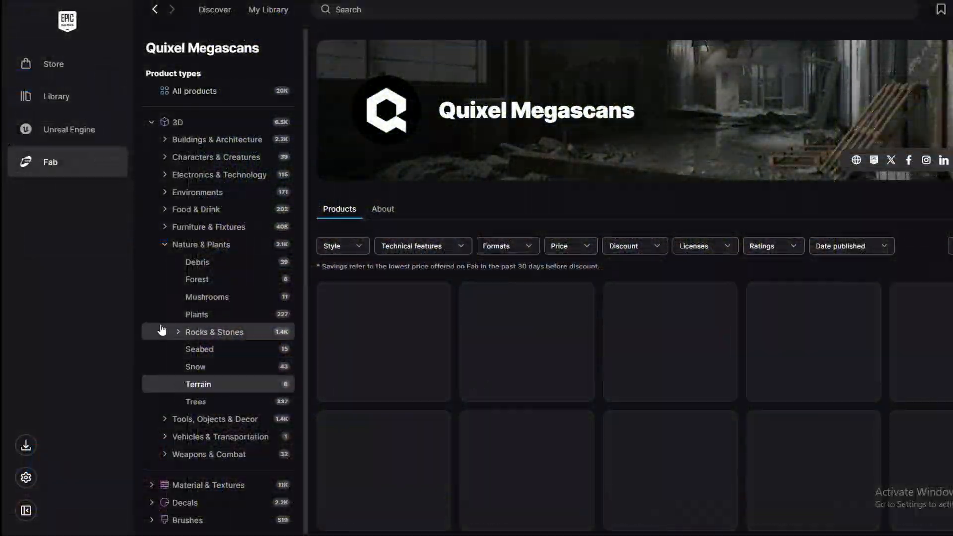
left_click(563, 246)
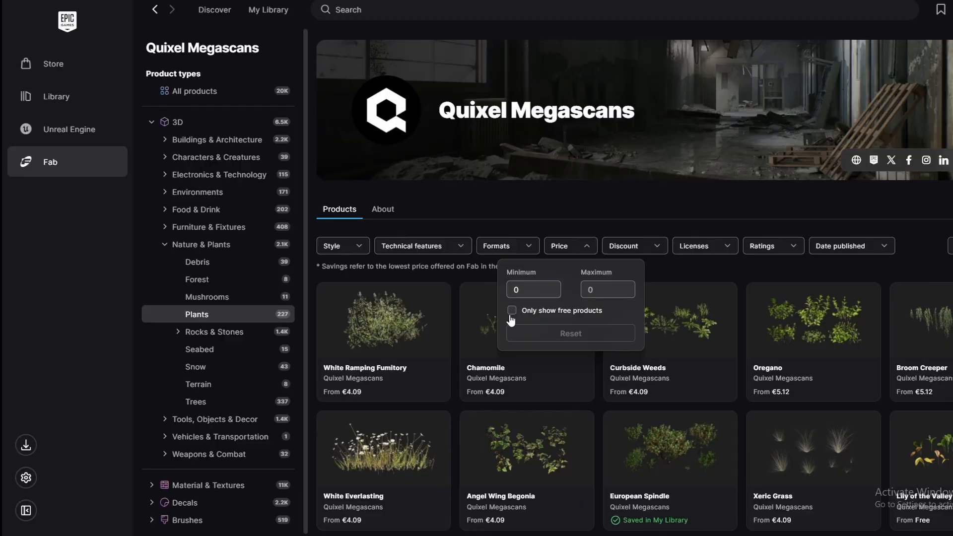
left_click(512, 310)
- Export the Wild Grass asset from Fab to Unreal Engine 5.7 as FBX in Medium quality
scroll(576, 397, "down", 13)
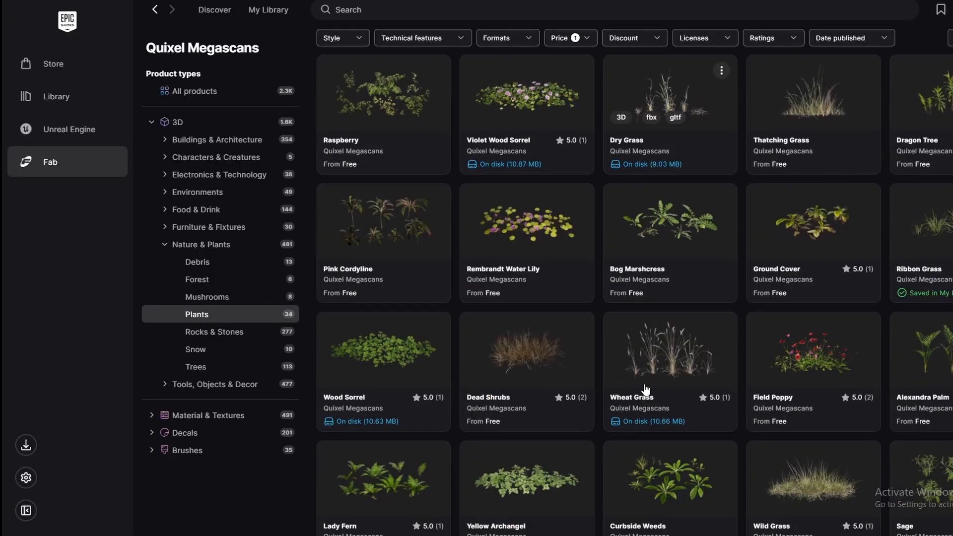
left_click(492, 409)
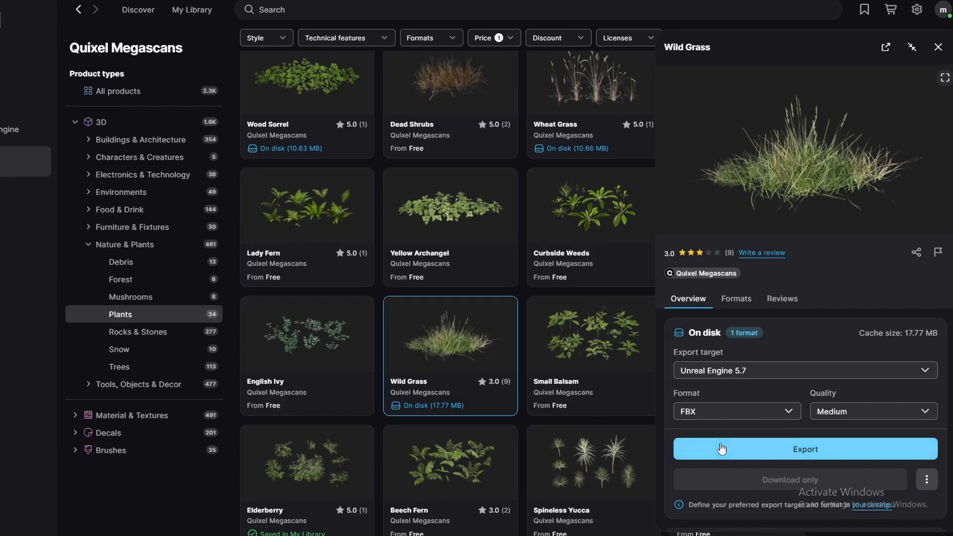
left_click(722, 451)
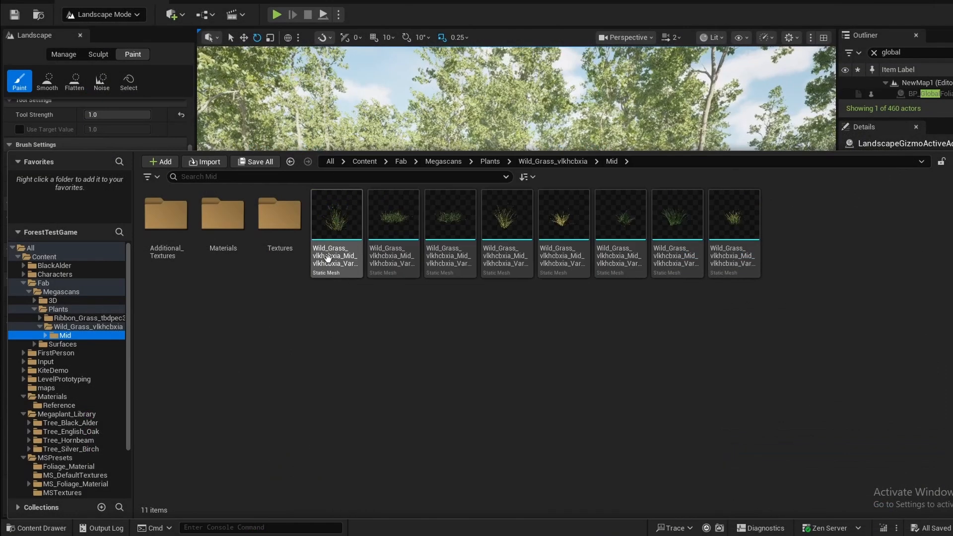
- Rename the first static mesh in the Wild Grass Mid folder to Wild_Grass_A
left_click(319, 249)
key("F2")
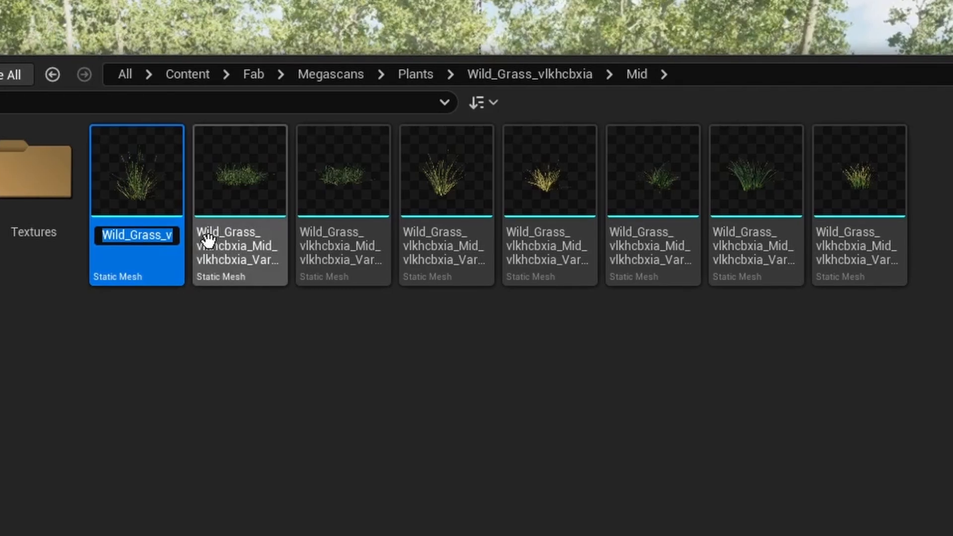
key("End")
key("BackSpace")
key("BackSpace")
key("BackSpace")
key("BackSpace")
key("BackSpace")
key("BackSpace")
key("BackSpace")
key("BackSpace")
key("BackSpace")
key("BackSpace")
key("BackSpace")
key("BackSpace")
key("BackSpace")
key("BackSpace")
key("BackSpace")
key("BackSpace")
key("BackSpace")
key("BackSpace")
key("BackSpace")
key("BackSpace")
key("BackSpace")
key("BackSpace")
key("BackSpace")
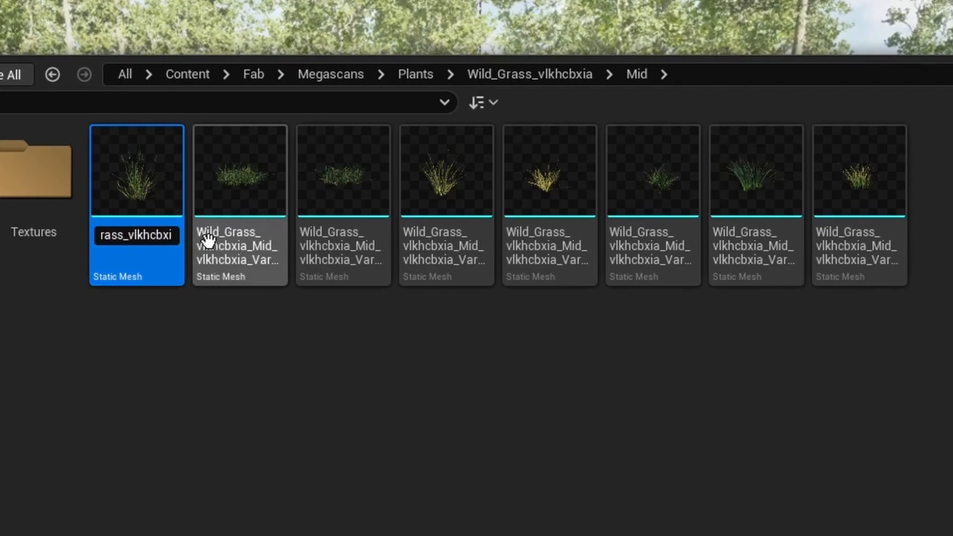
- Shorten the name of the second wild grass static mesh by removing the ending after Wild_Grass
key("BackSpace")
key("BackSpace")
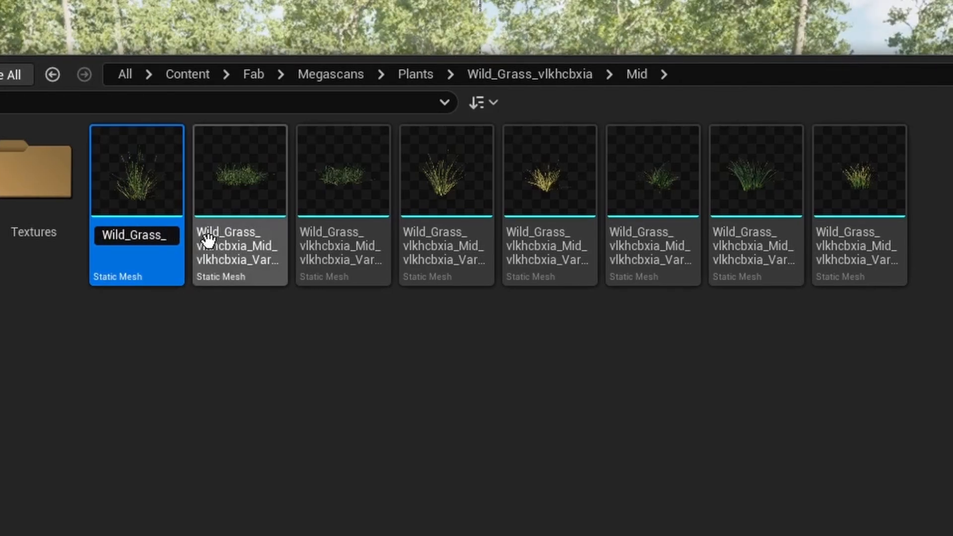
type("A")
key("Return")
left_click(218, 251)
key("F2")
key("End")
key("BackSpace")
key("BackSpace")
key("BackSpace")
key("BackSpace")
key("BackSpace")
key("BackSpace")
key("BackSpace")
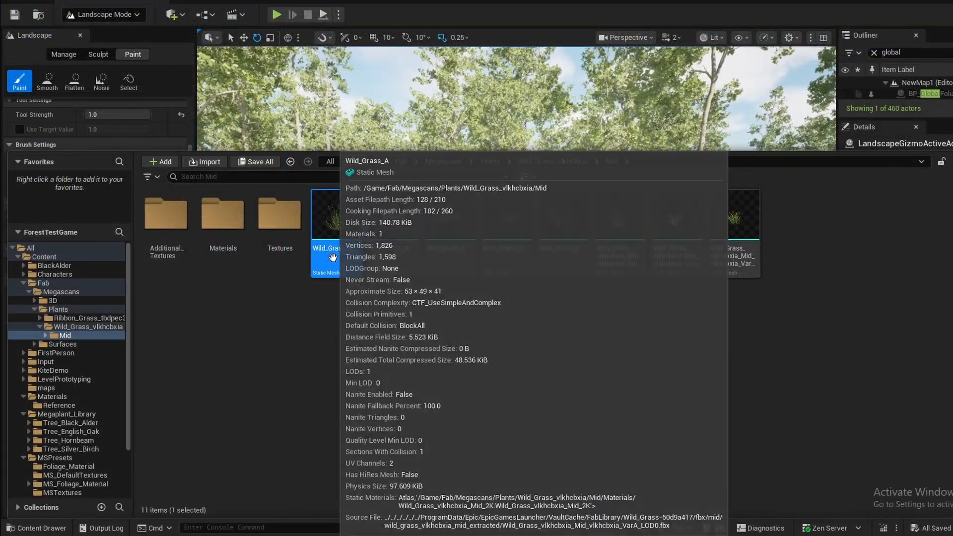
left_click(333, 263)
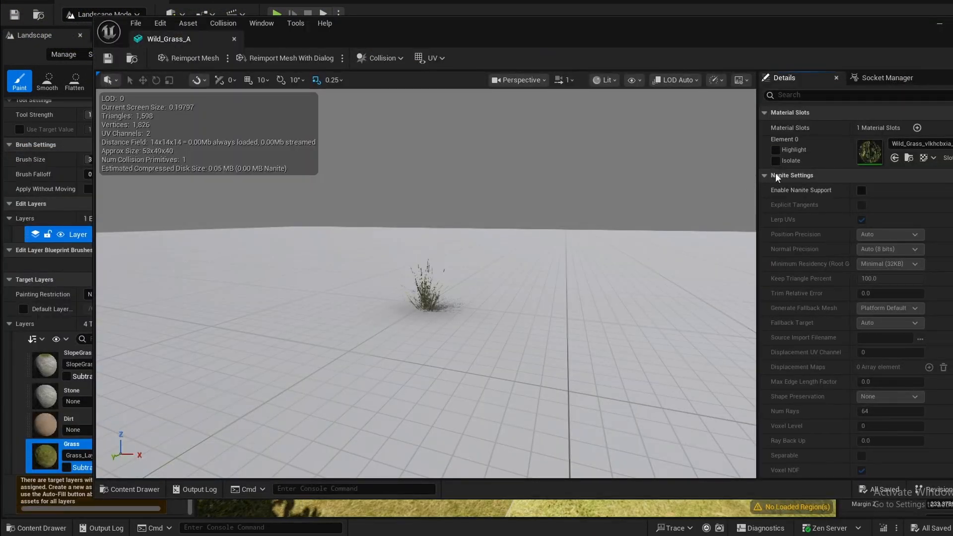
- Enable Nanite support on the Wild_Grass_A mesh and apply the changes
left_click(861, 191)
scroll(843, 387, "down", 3)
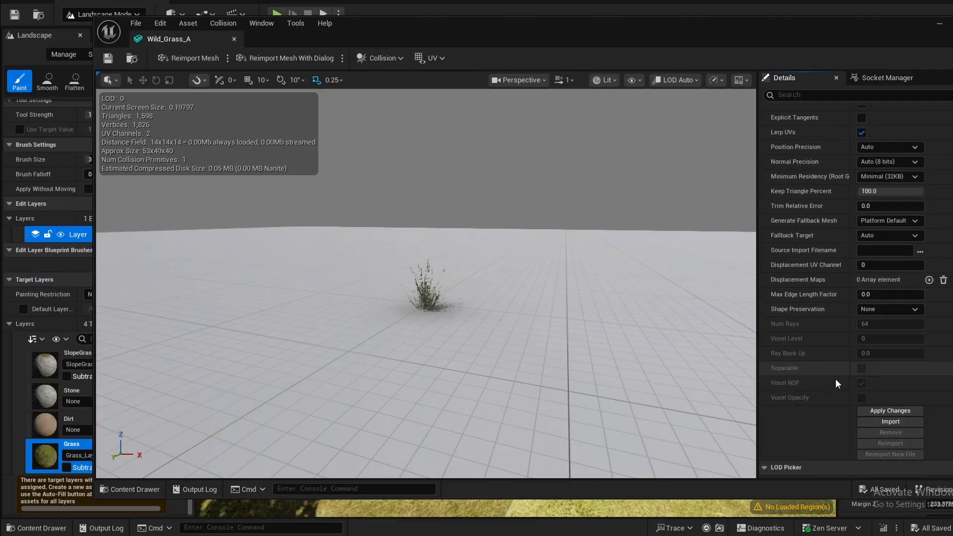
scroll(836, 374, "down", 3)
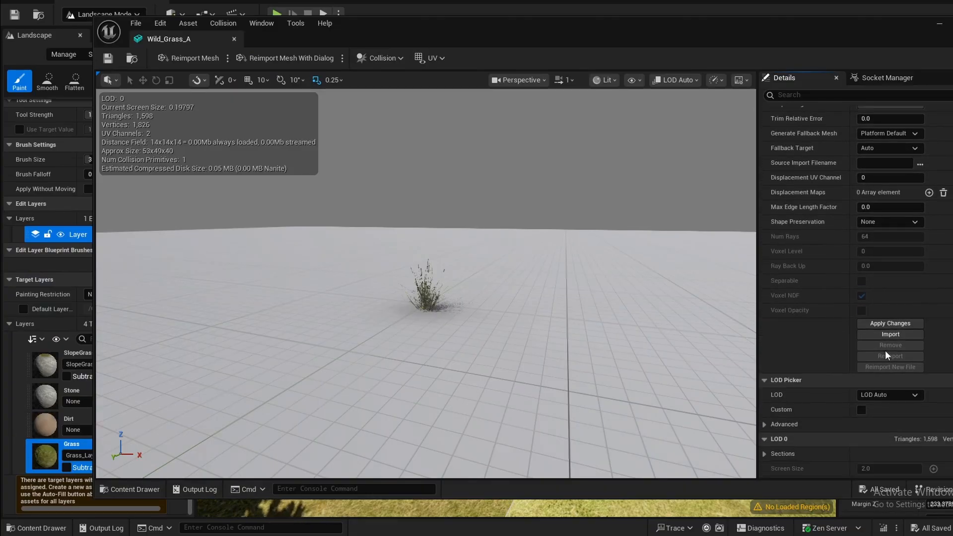
left_click(896, 327)
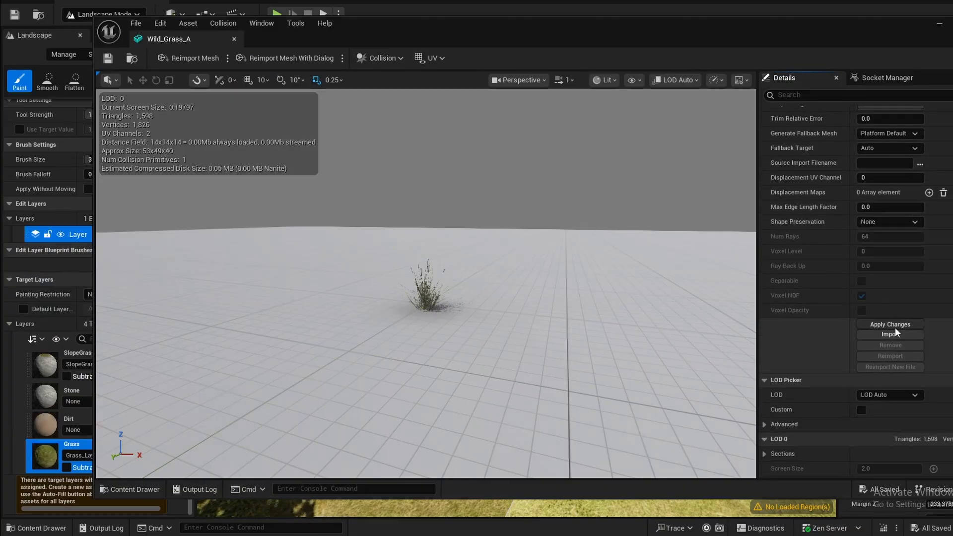
- Enable Nanite support on the Wild_Grass_B mesh and apply the changes
left_click(120, 489)
double_click(484, 387)
left_click(861, 191)
scroll(844, 298, "down", 3)
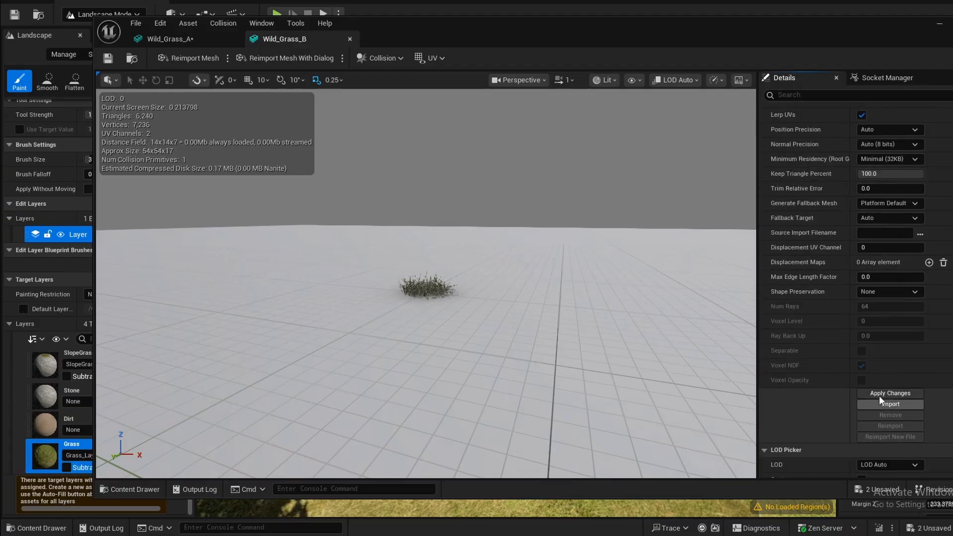
left_click(879, 394)
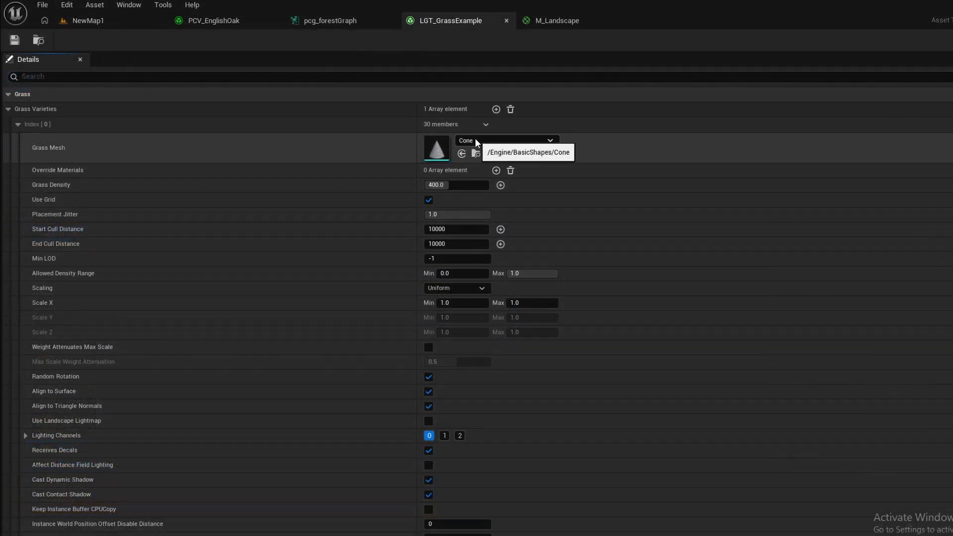
- Assign Wild_Grass_A as the grass mesh of the first variety in LGT_GrassExample and view it in the NewMap1 level
left_click(475, 139)
type("wild_grass_A")
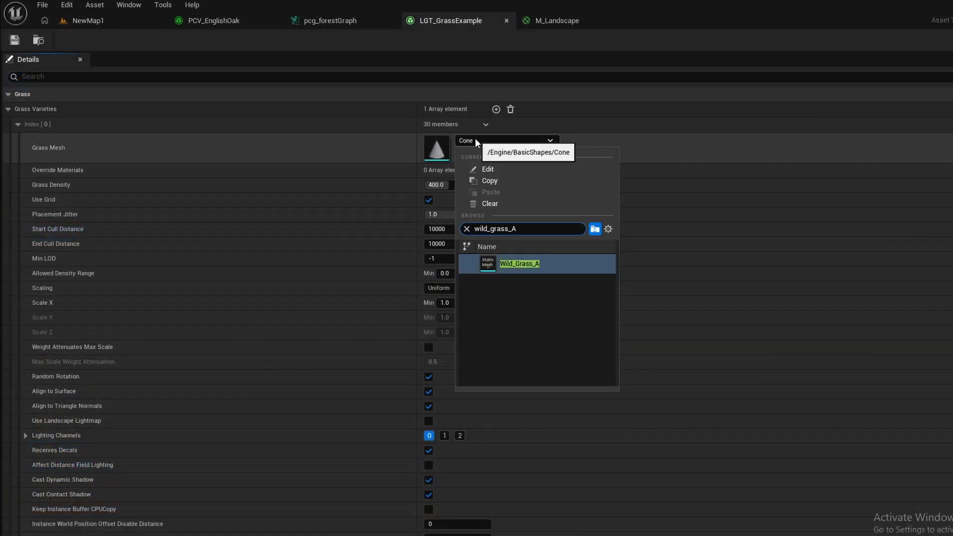
key("Return")
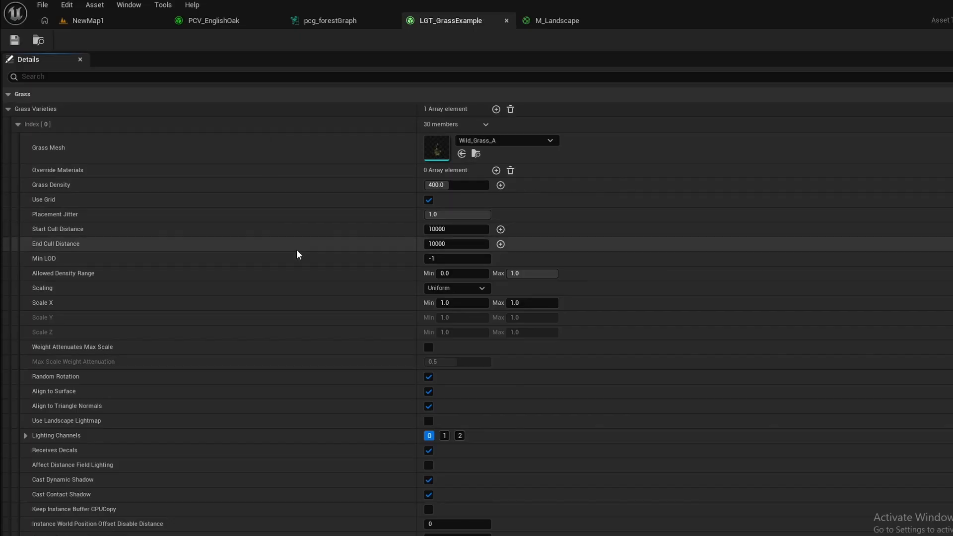
left_click(83, 21)
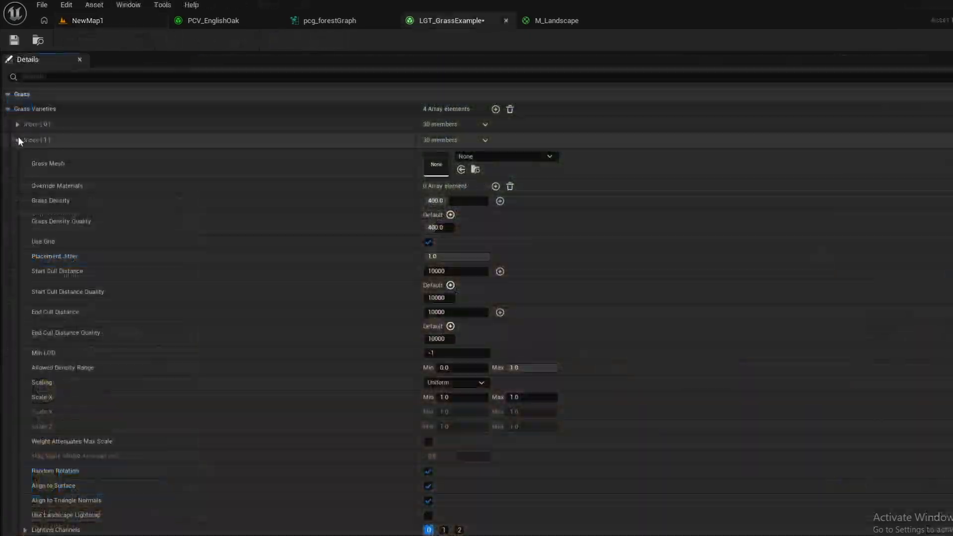
- Assign Wild_Grass_B as the grass mesh of the Index 1 variety
left_click(17, 139)
left_click(17, 140)
left_click(509, 156)
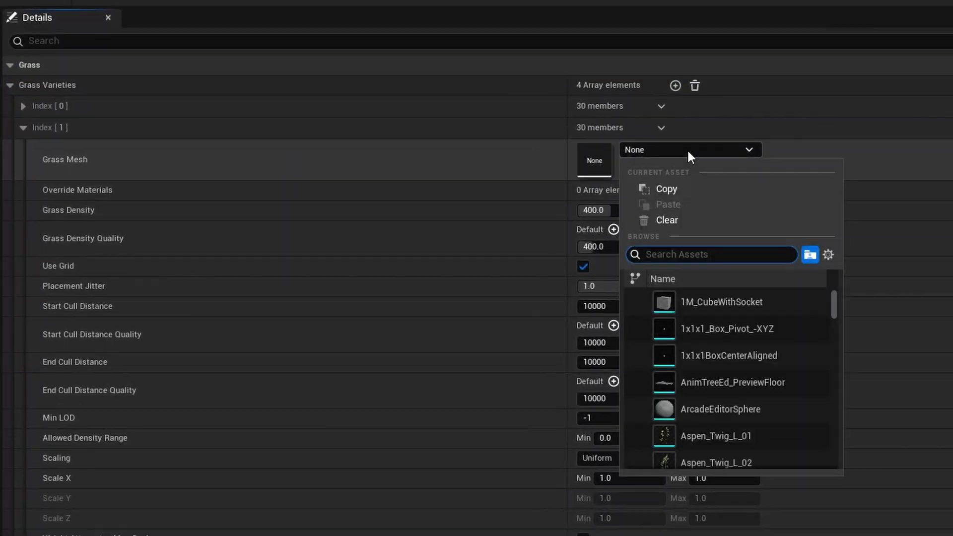
type("Grass_")
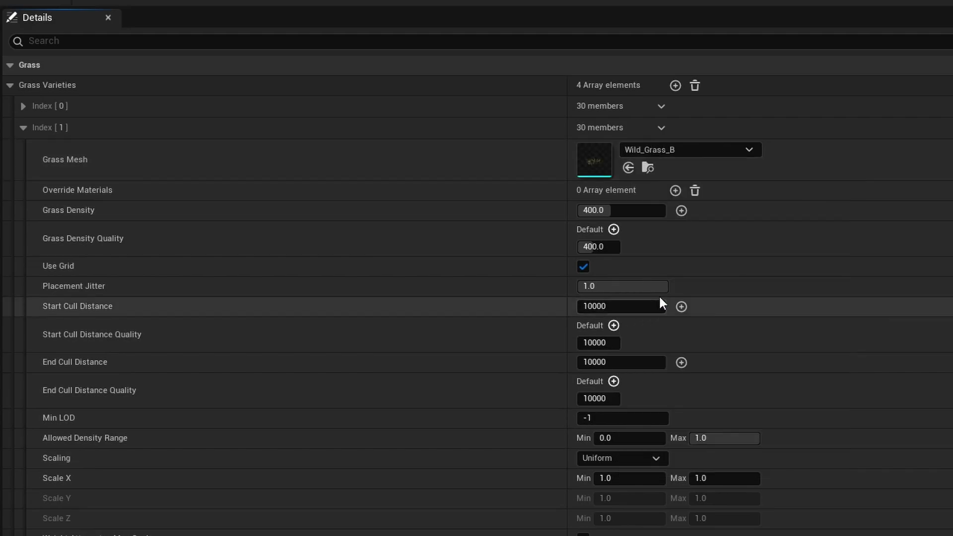
left_click(659, 295)
- Assign Wild_Grass_C as the grass mesh of the Index 2 variety and inspect the grass in the NewMap1 level
left_click(23, 128)
left_click(23, 148)
left_click(633, 171)
type("grass_C")
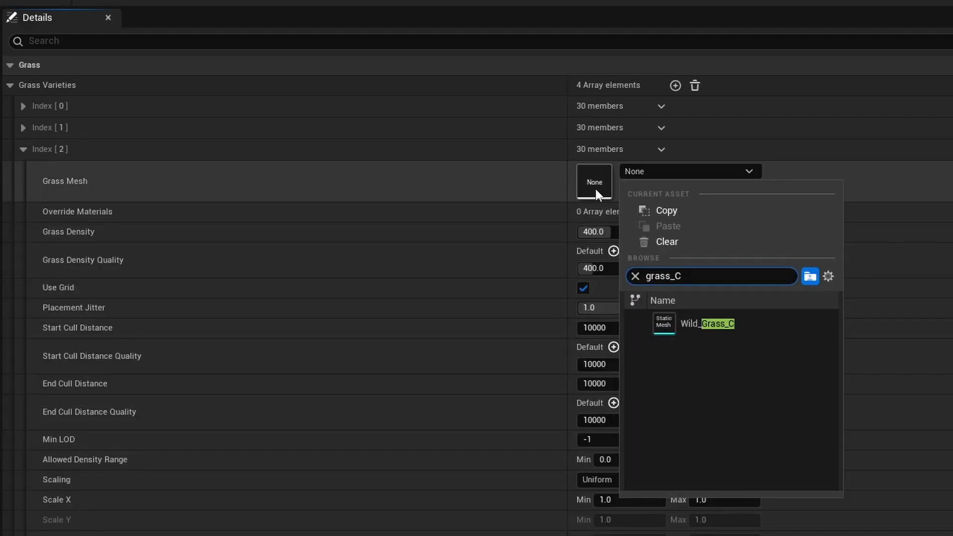
key("Return")
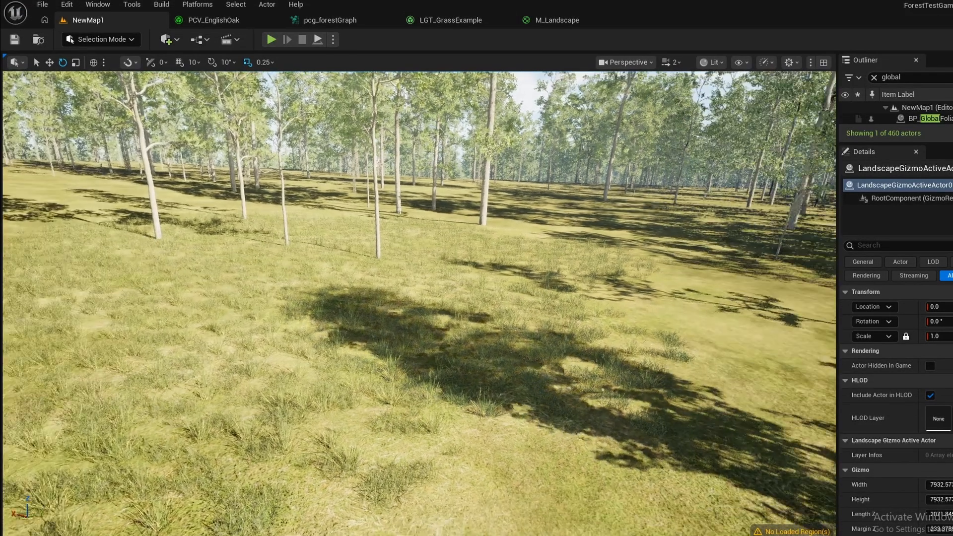
right_click_drag(420, 302, 365, 383)
key("w")
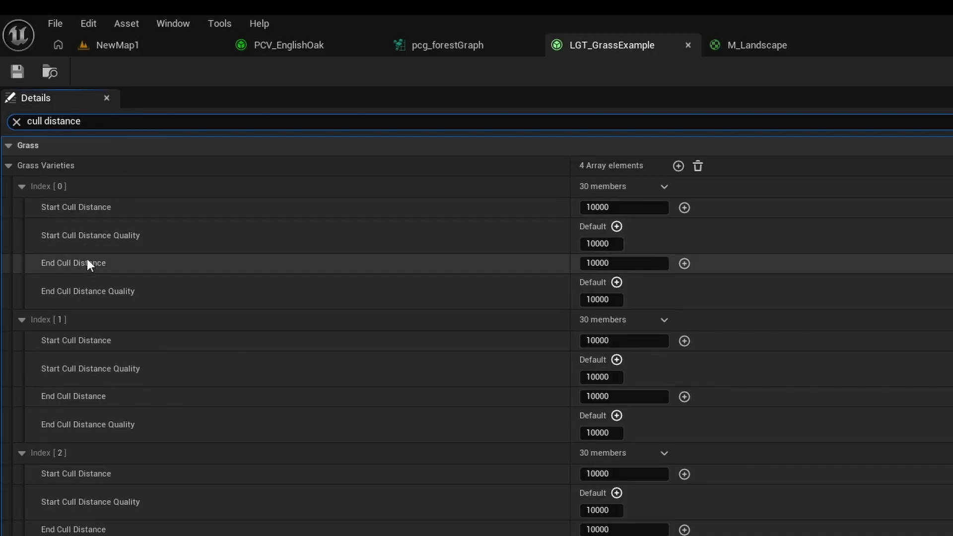
- Set the Start Cull Distance of all four grass varieties to 500
left_click(613, 206)
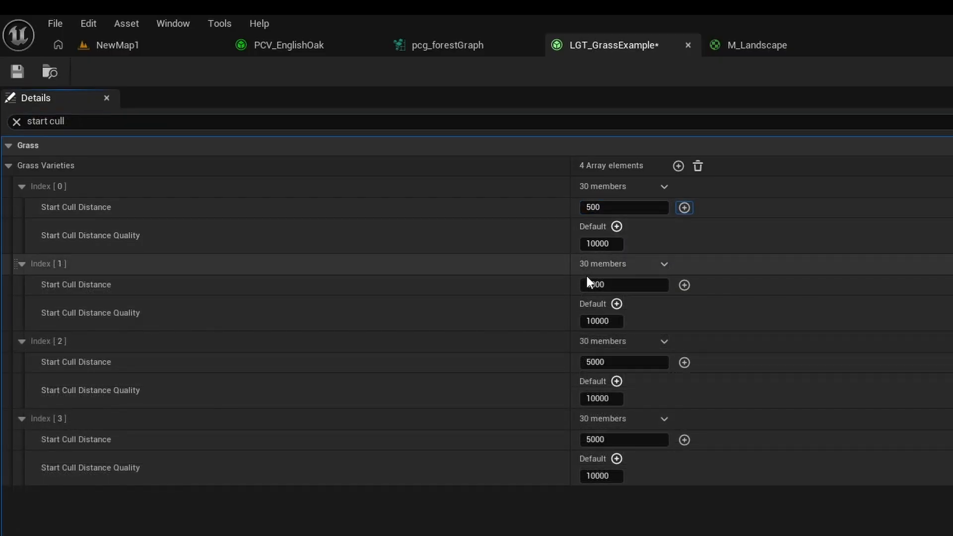
left_click(609, 284)
key("BackSpace")
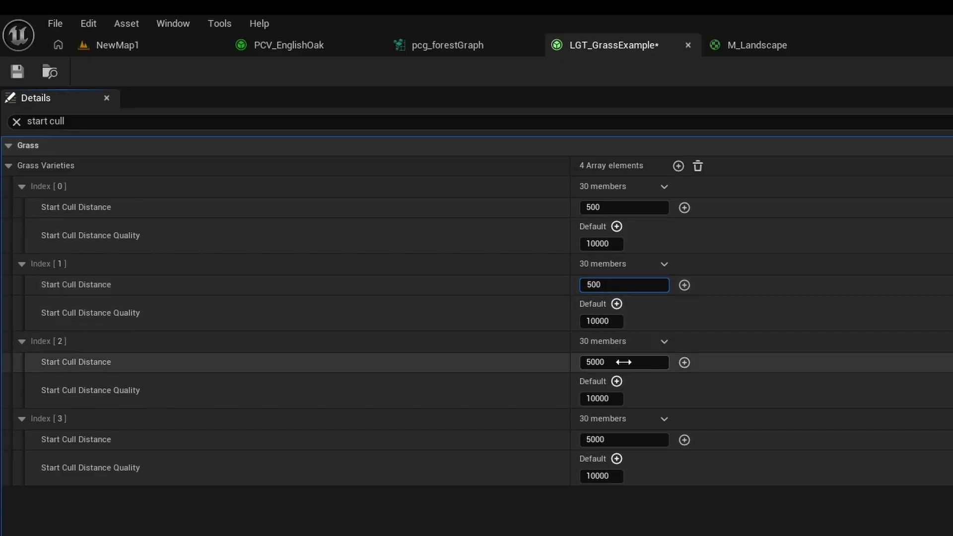
key("BackSpace")
key("Return")
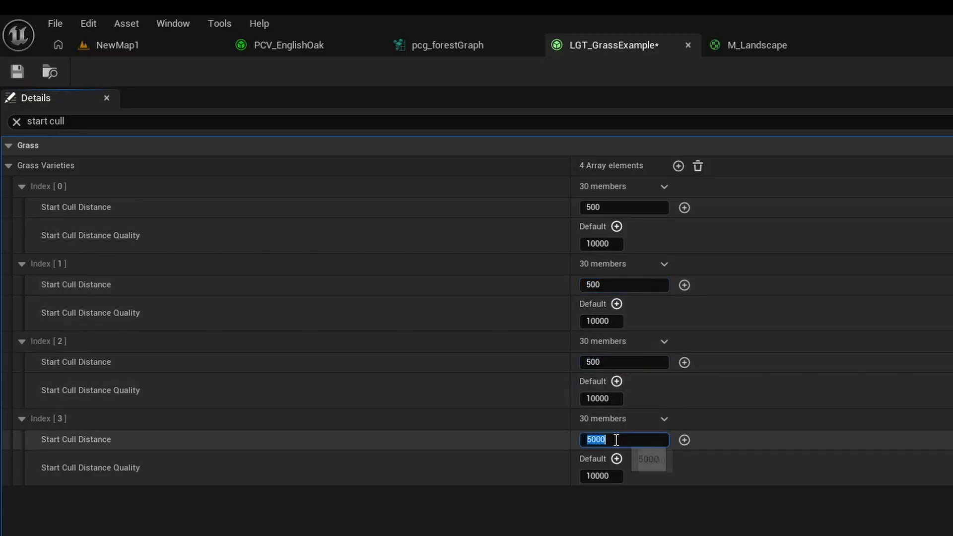
key("BackSpace")
- Set the End Cull Distance of all four grass varieties to 800 and fly through the forest to check the culling
left_click(34, 120)
type("end")
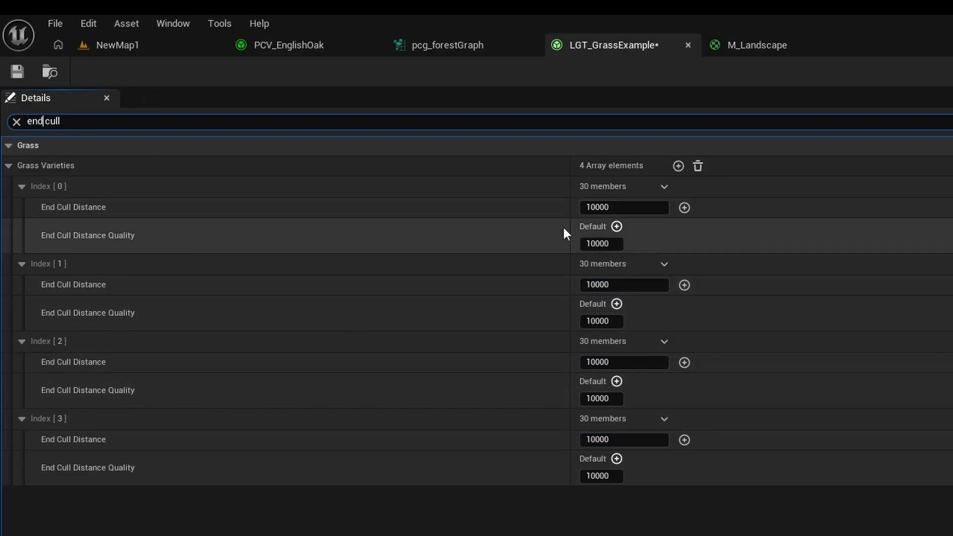
left_click(590, 207)
left_click(604, 285)
type("80")
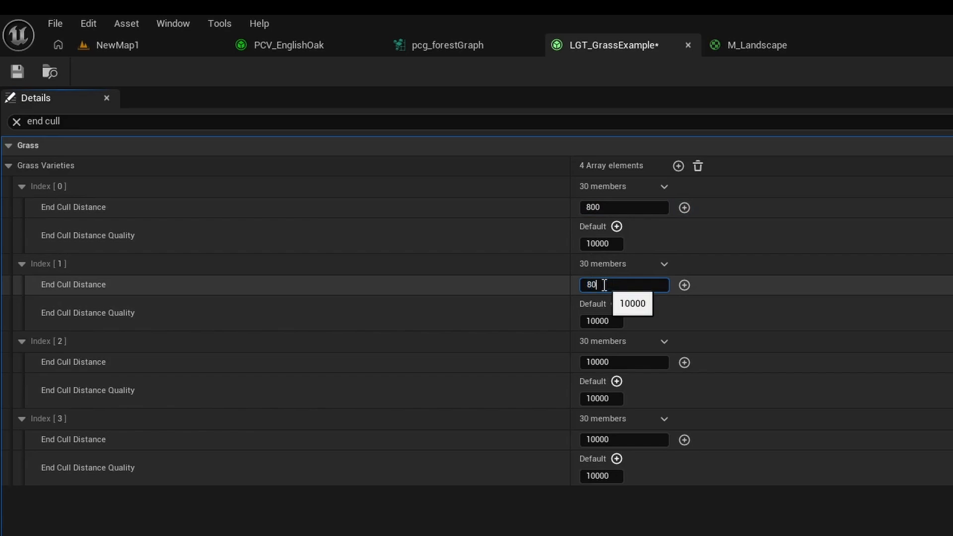
type("0")
key("Tab")
type("800")
left_click(620, 440)
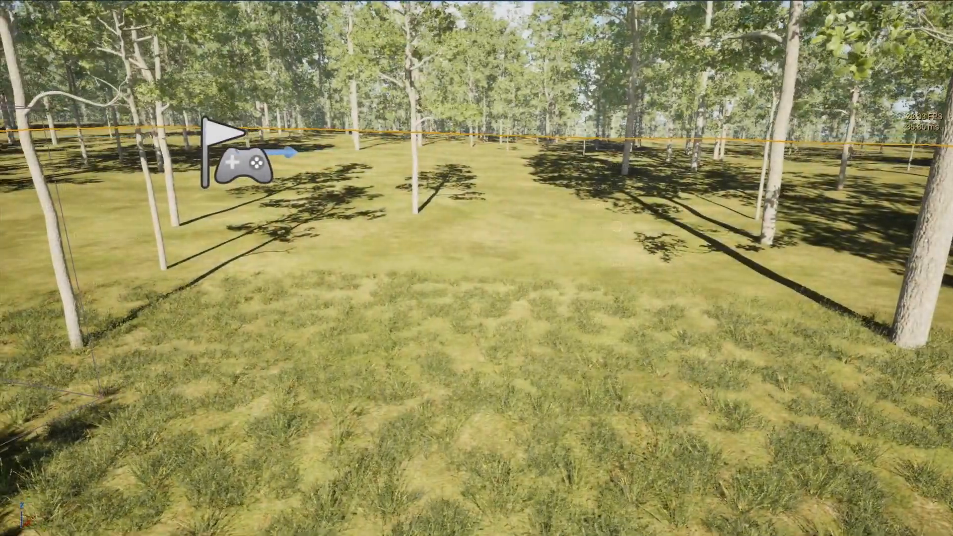
key("w")
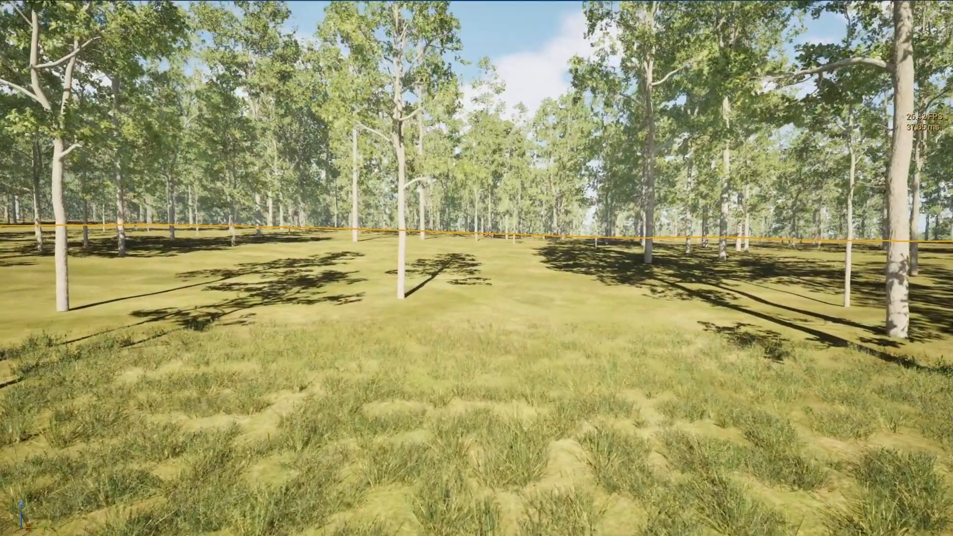
key("w")
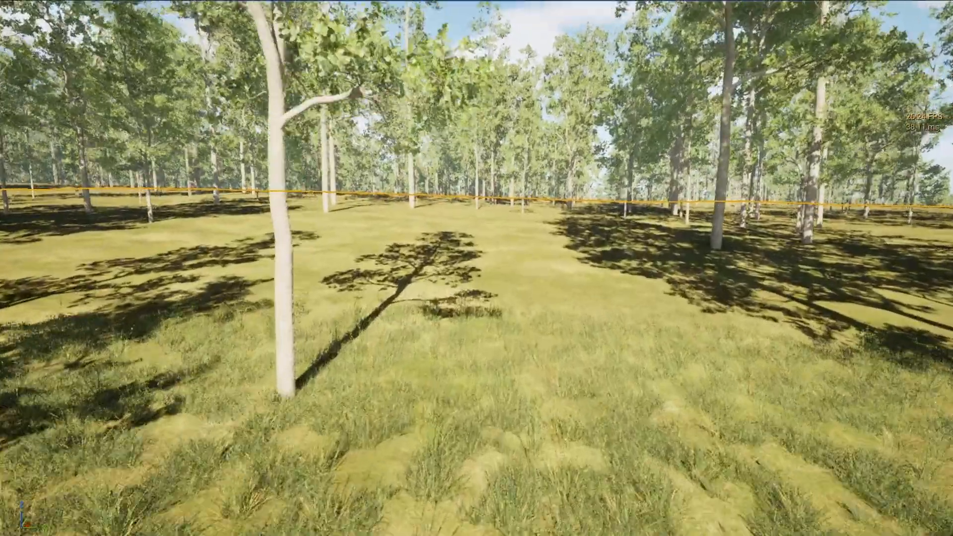
key("e")
key("w")
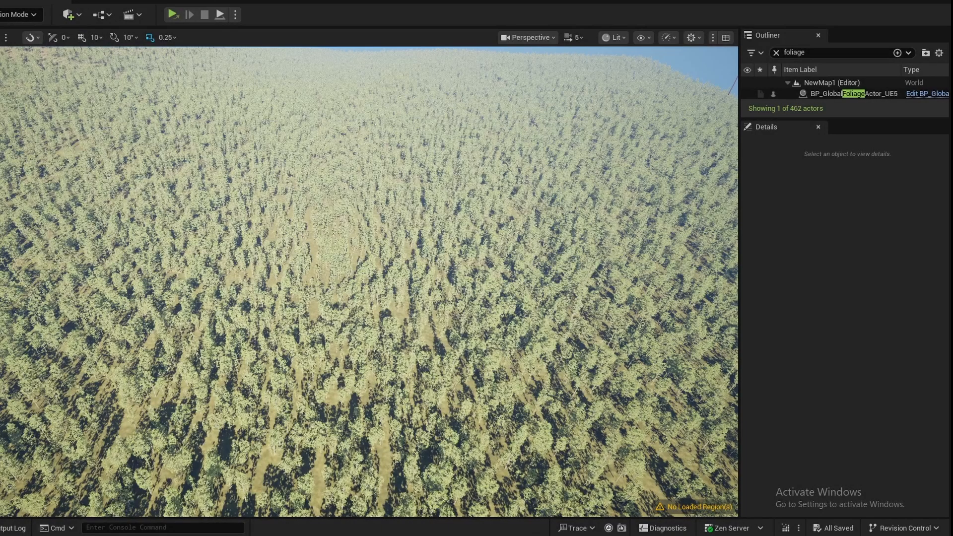
- Select the PCG volume that covers the forest and add a Spline component to it
key("e")
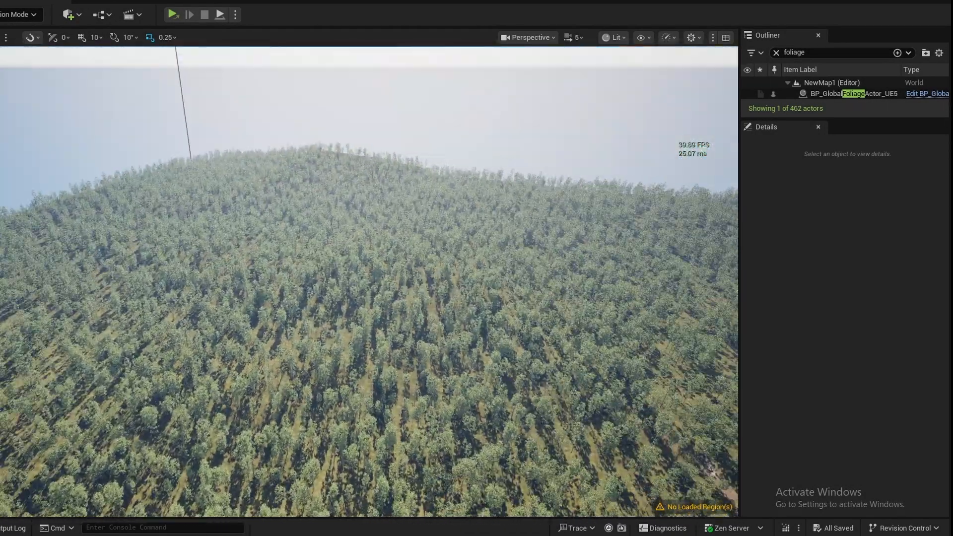
right_click_drag(300, 284, 124, 308)
left_click(300, 284)
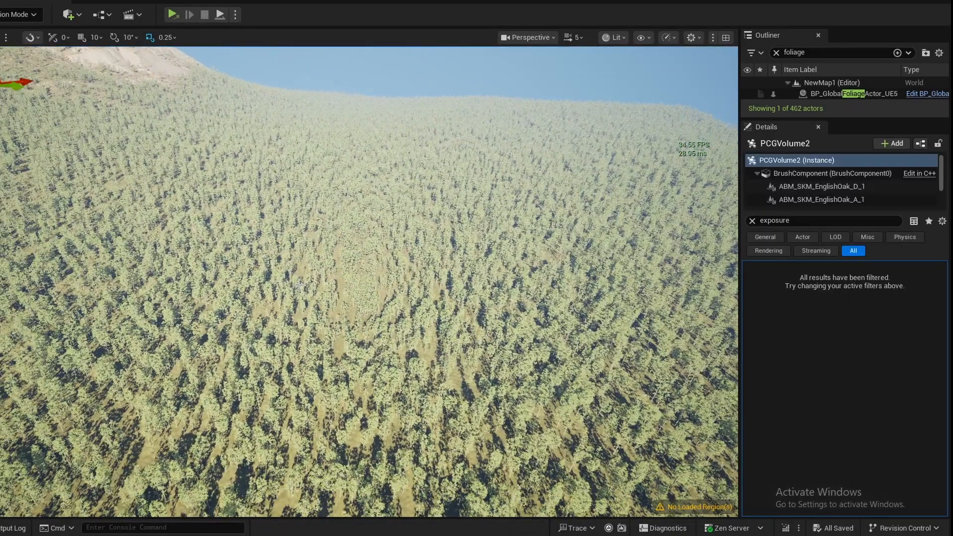
left_click(884, 143)
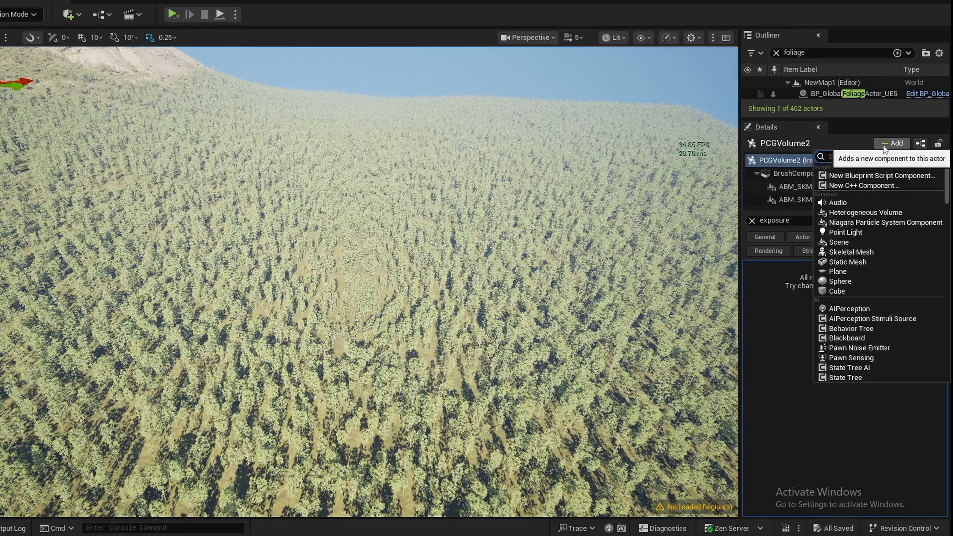
type("spline")
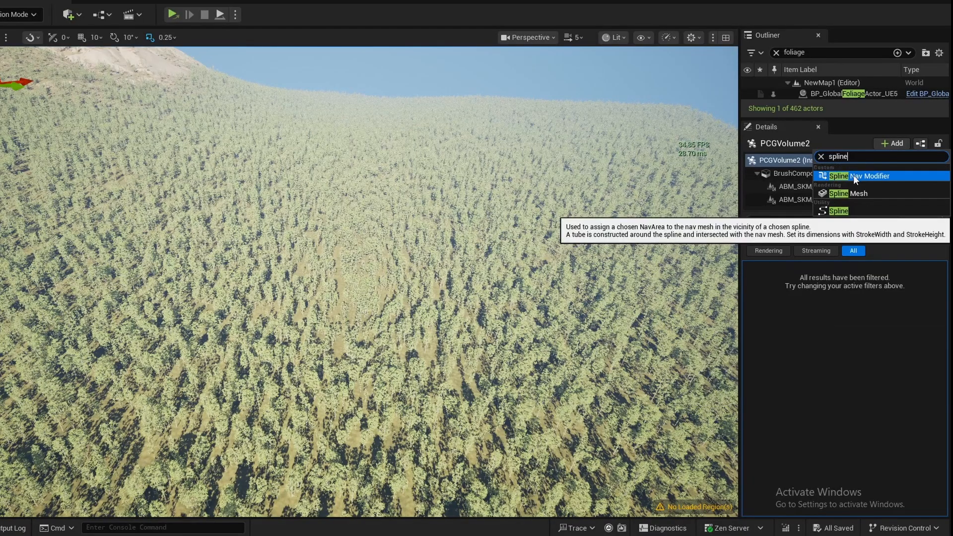
left_click(854, 209)
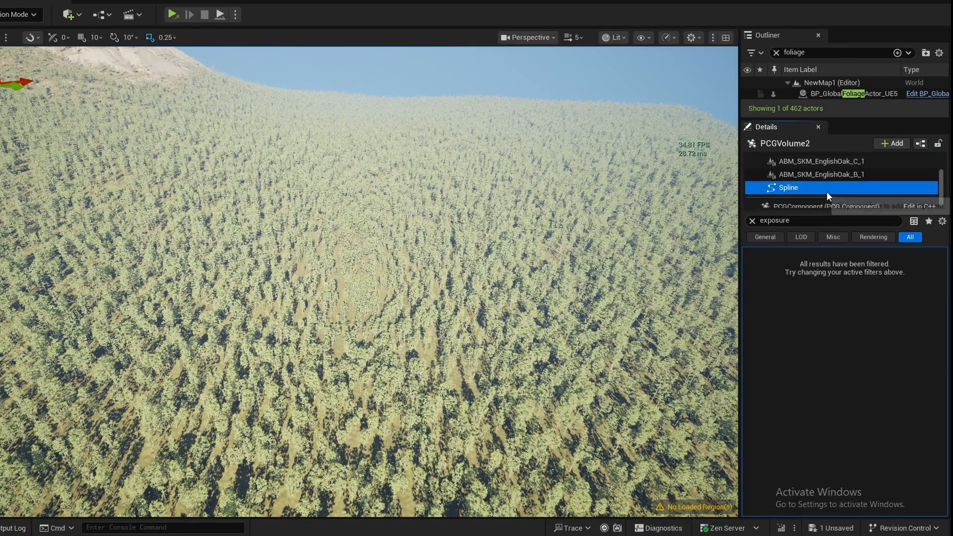
- Focus on the new spline and move its end point away to stretch it across the forest
right_click(825, 190)
double_click(786, 192)
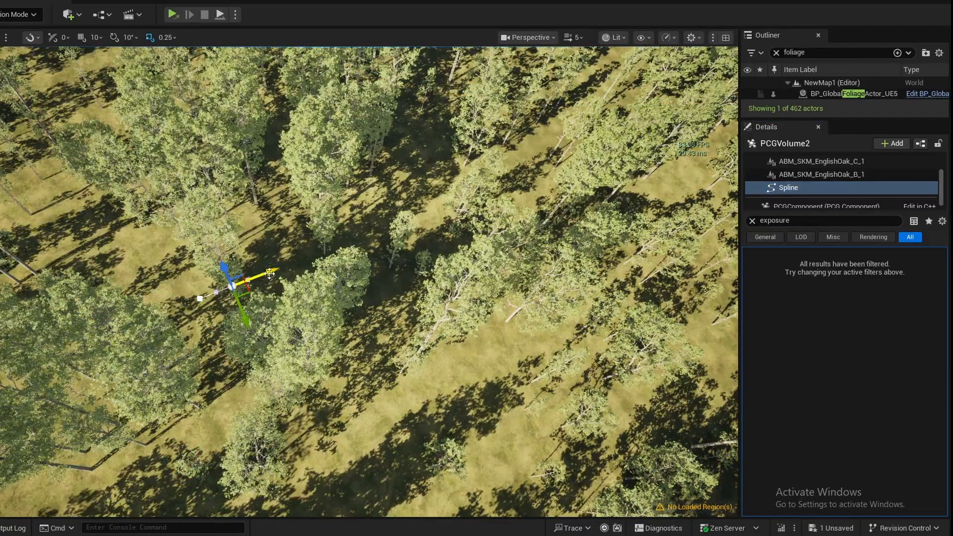
right_click_drag(537, 192, 564, 164)
right_click_drag(459, 215, 494, 219)
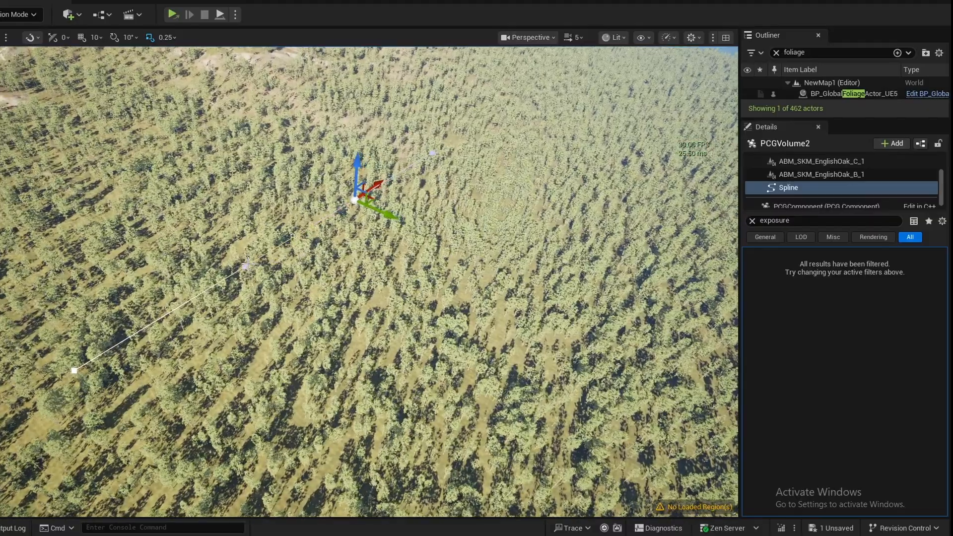
- Add a spline point midway along the spline and move it outward to bend the line into an arc
right_click(248, 264)
mouse_move(278, 327)
right_click(205, 292)
left_click(243, 279)
right_click_drag(278, 271, 251, 288)
left_click(285, 265)
right_click(285, 265)
right_click(396, 228)
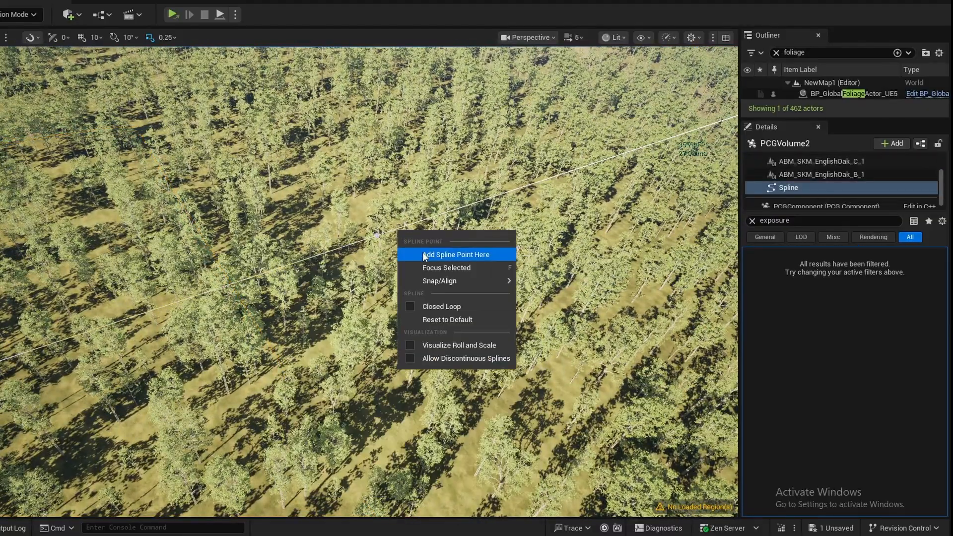
left_click(424, 256)
left_click_drag(416, 239, 233, 142)
right_click_drag(234, 142, 348, 129)
left_click(436, 170)
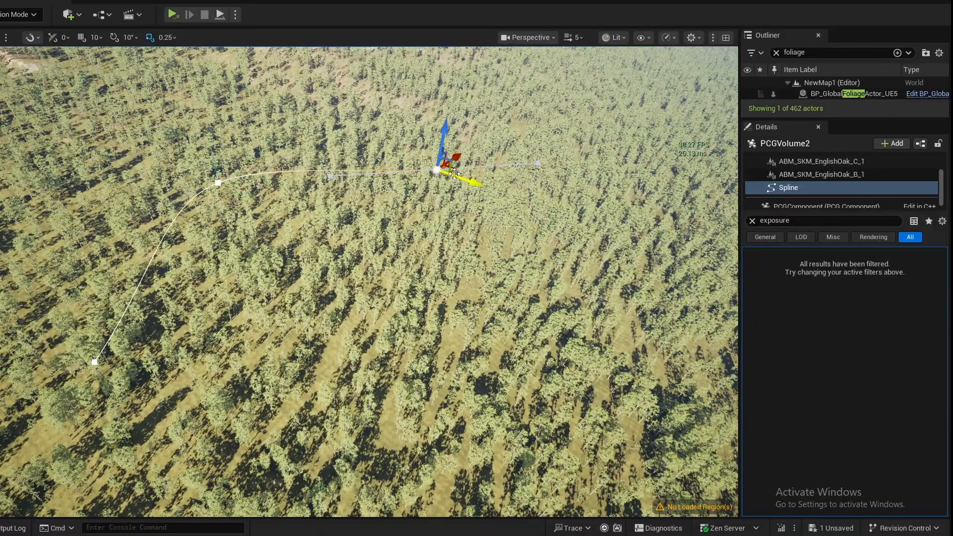
- Make the spline a closed loop and add a fourth point, moved outward to form a rounded field outline
left_click(752, 220)
scroll(803, 374, "down", 10)
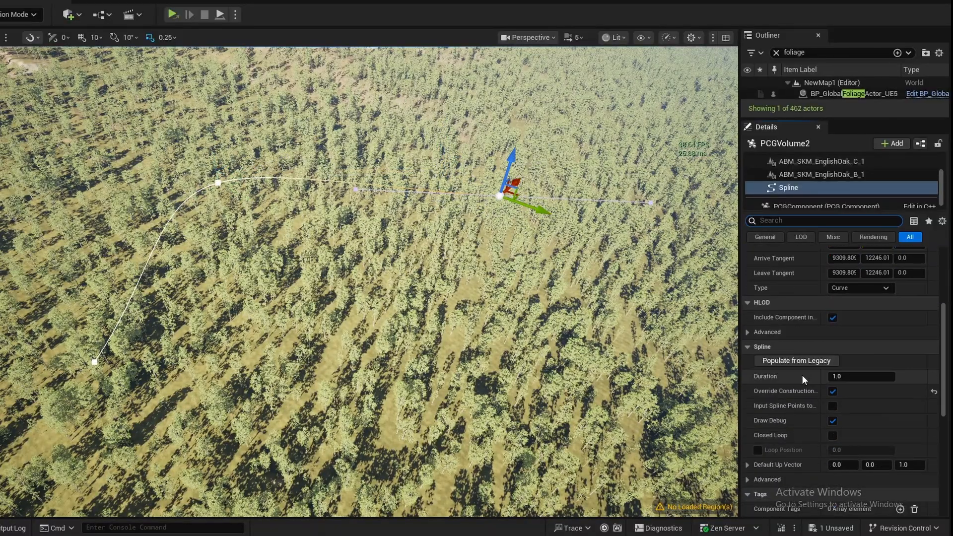
left_click(832, 383)
right_click(337, 289)
left_click(389, 310)
left_click_drag(361, 296, 665, 477)
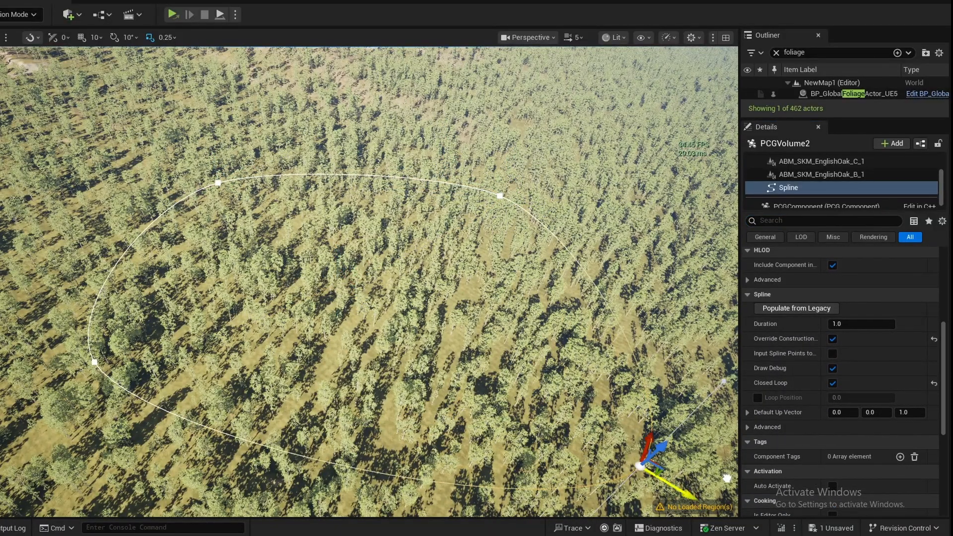
right_click_drag(664, 476, 565, 361)
- Move the whole spline loop to a location of about Y 28.25 and Z -7.97 in the forest
left_click(795, 190)
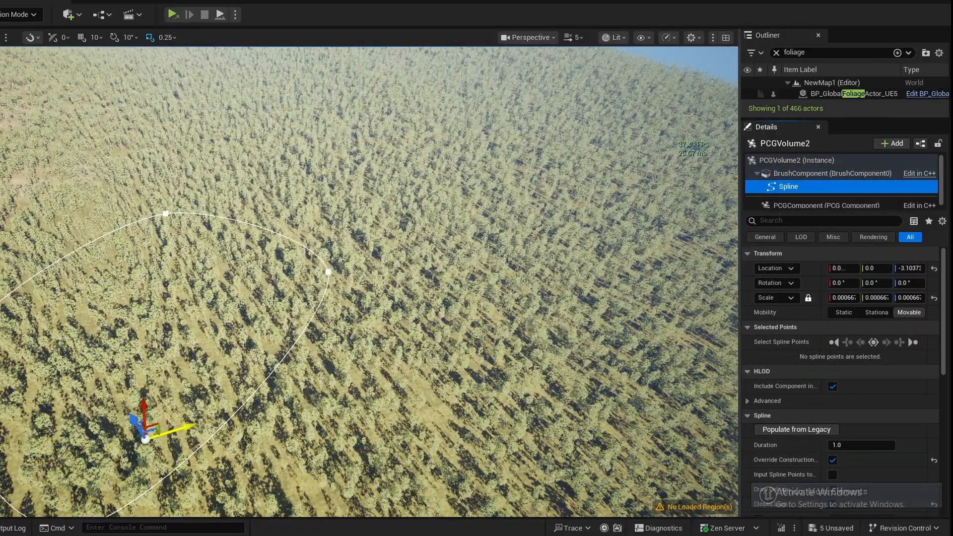
left_click_drag(176, 430, 730, 243)
right_click_drag(730, 243, 640, 128)
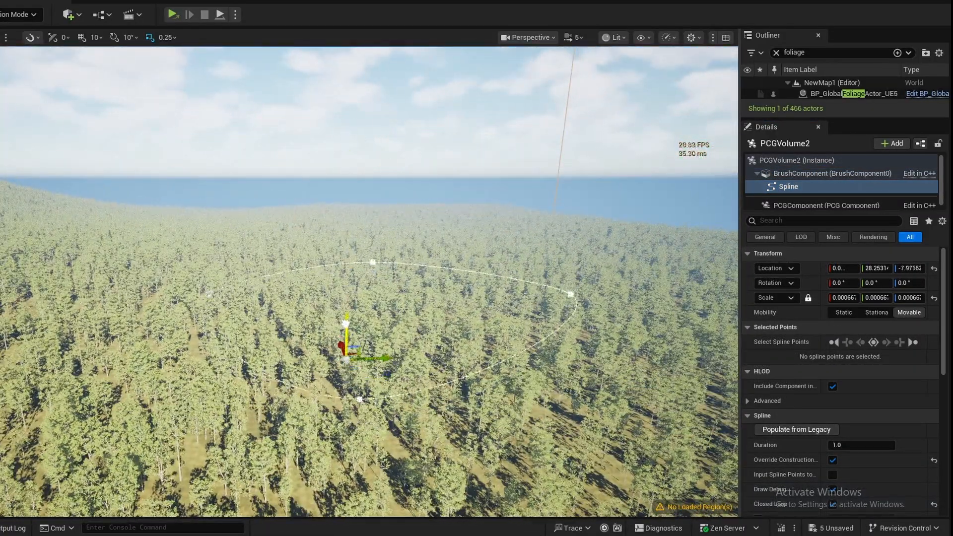
- Open pcg_forestGraph and add a Get Spline Data node below the Get Landscape Data node
key("ctrl+space")
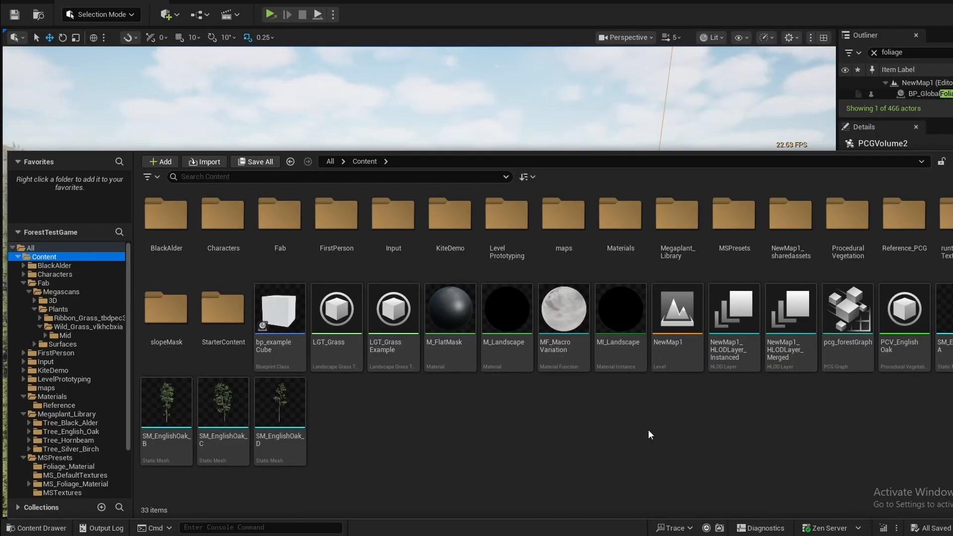
double_click(844, 322)
right_click(293, 207)
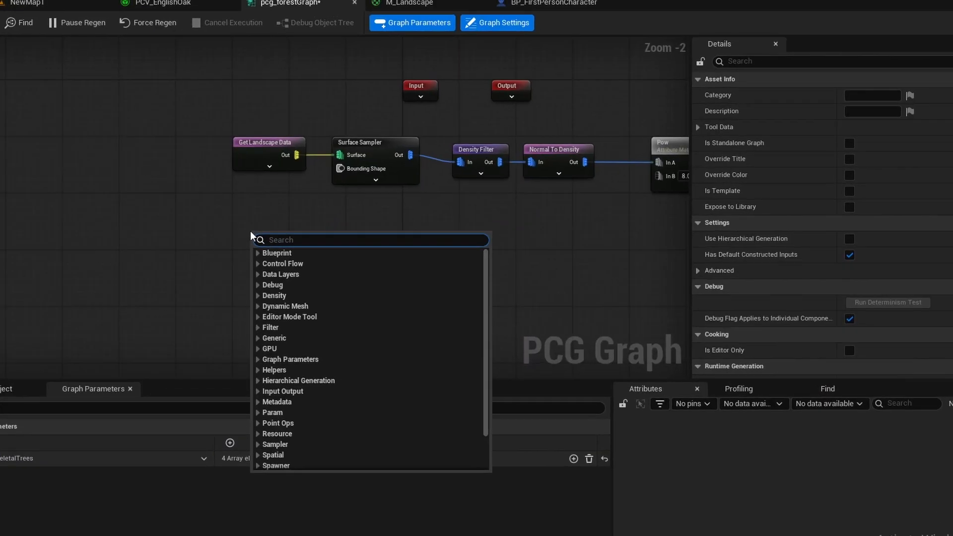
type("get spline")
key("Return")
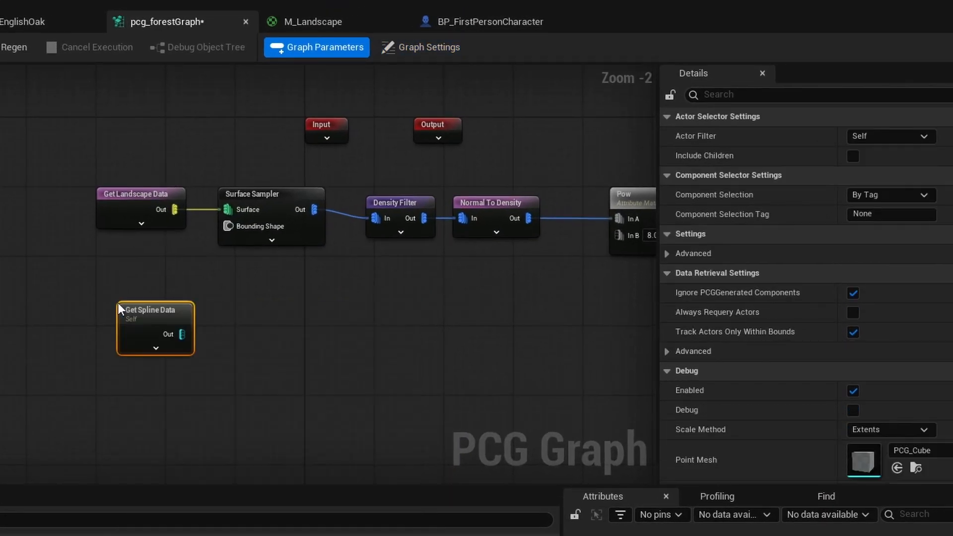
- Add a Spline Sampler node fed by the output of the Get Spline Data node
left_click(886, 195)
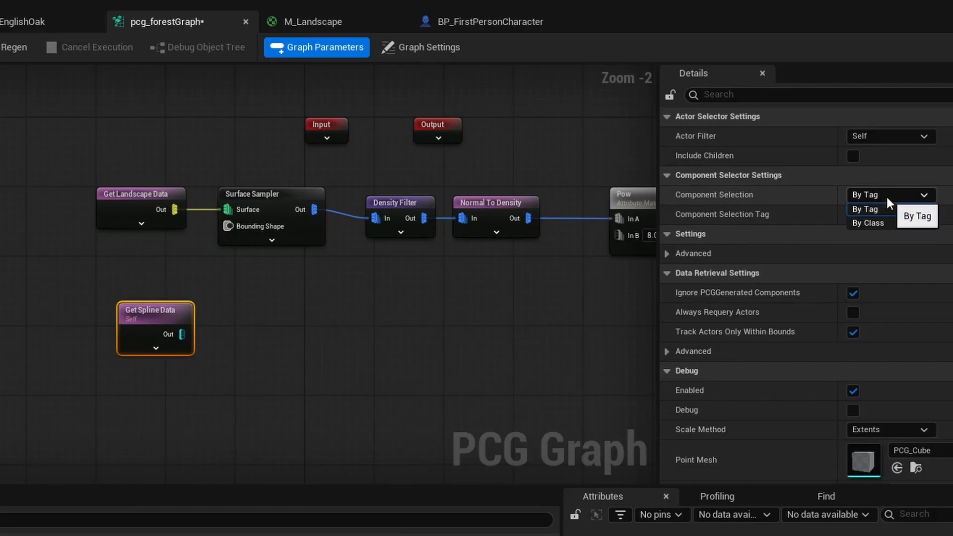
left_click(886, 195)
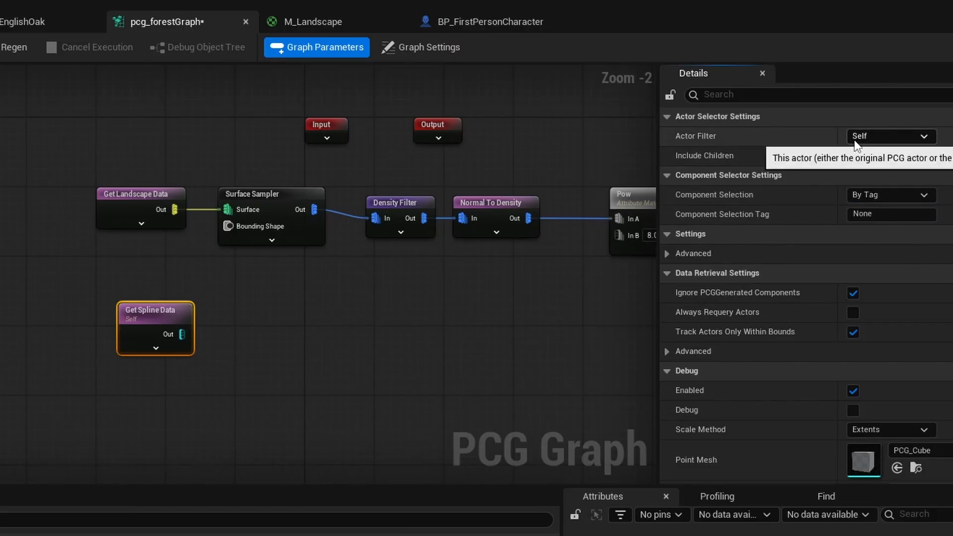
left_click_drag(171, 340, 239, 344)
type("spline sam")
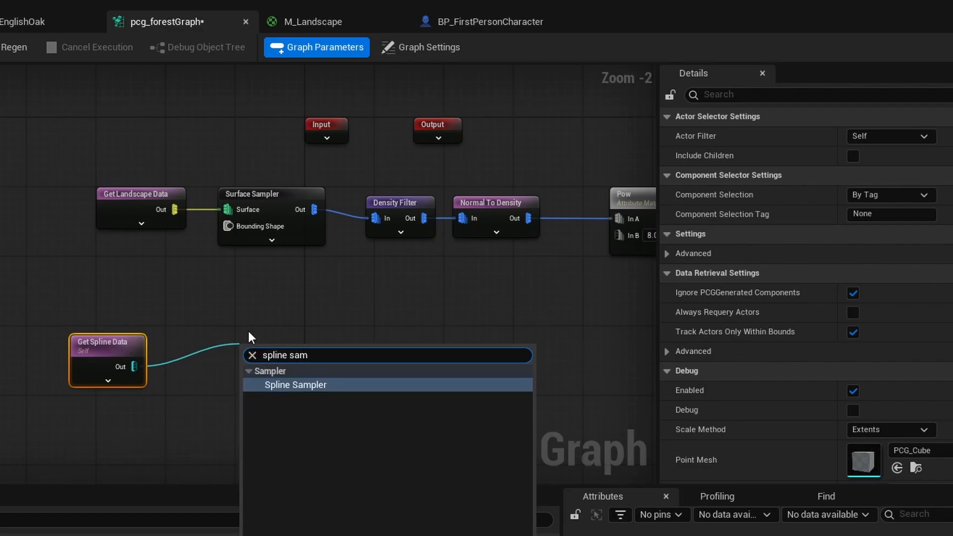
key("Return")
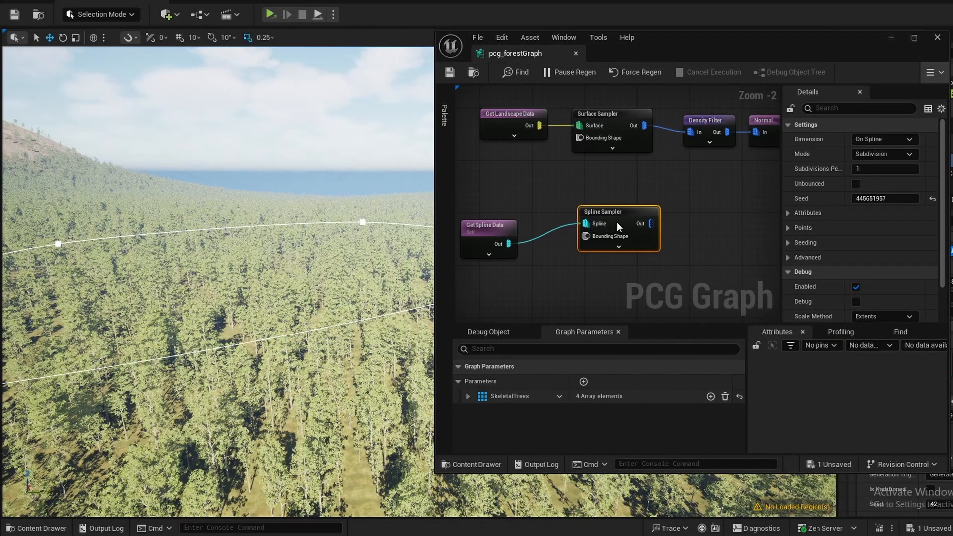
- Turn on debug display for the Spline Sampler and set its Dimension to On Interior
key("d")
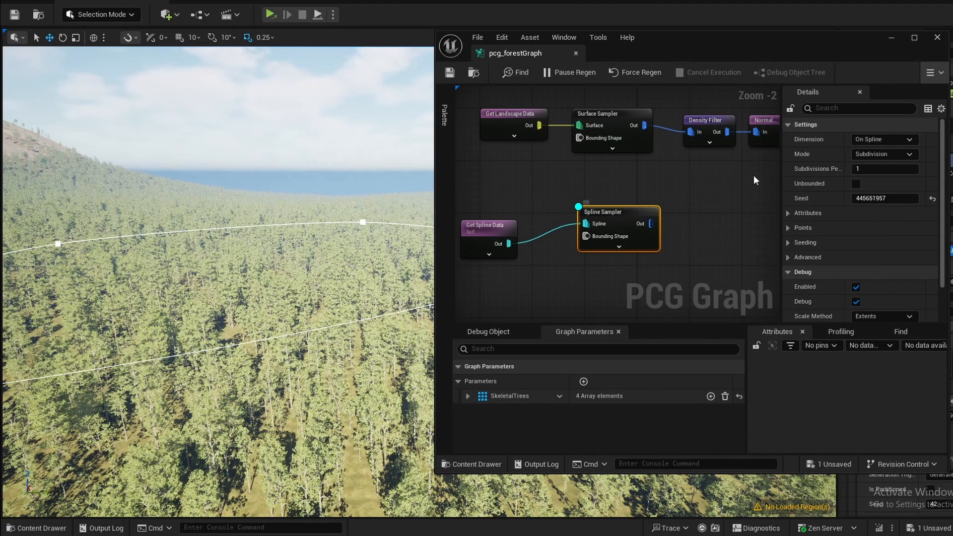
left_click(895, 141)
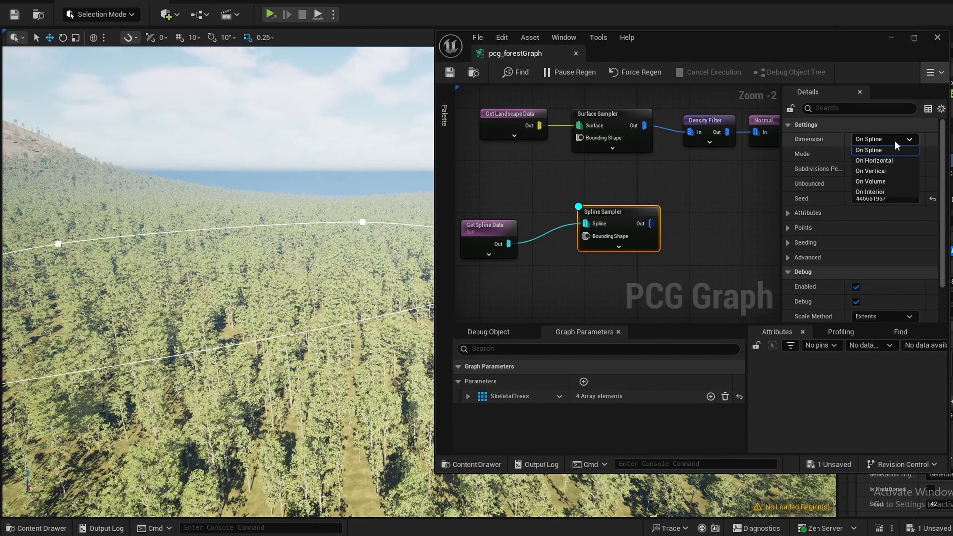
left_click(872, 182)
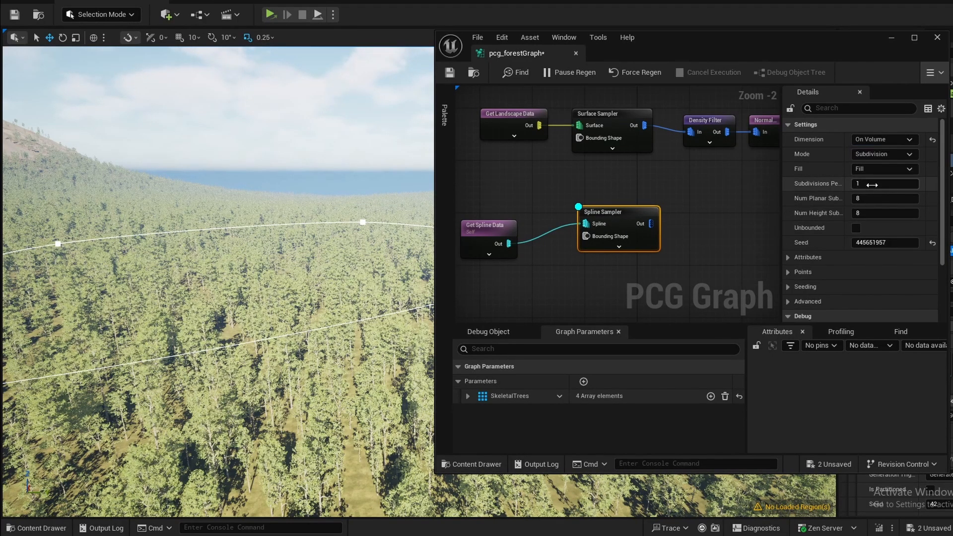
left_click(875, 139)
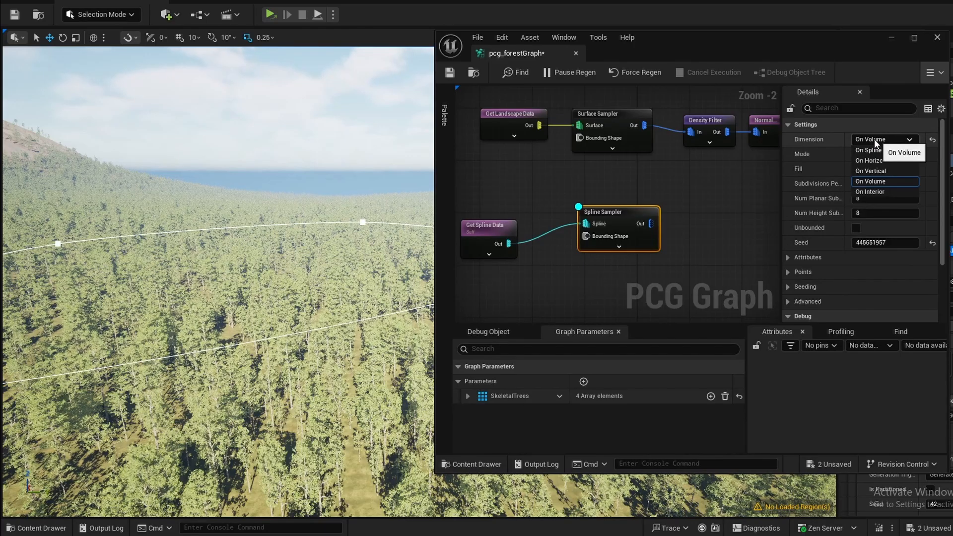
left_click(872, 190)
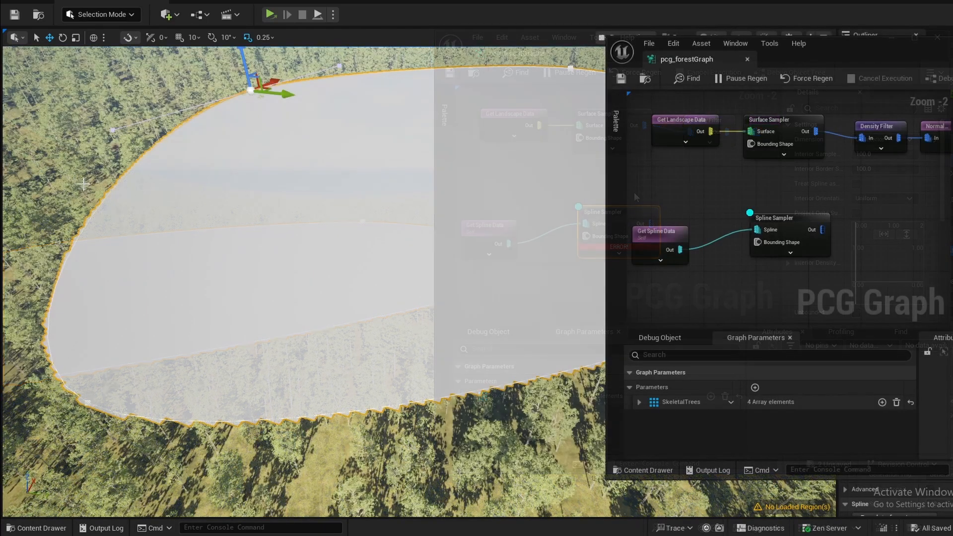
- Add a Projection node beside the Spline Sampler in the graph
right_click_drag(863, 251, 781, 226)
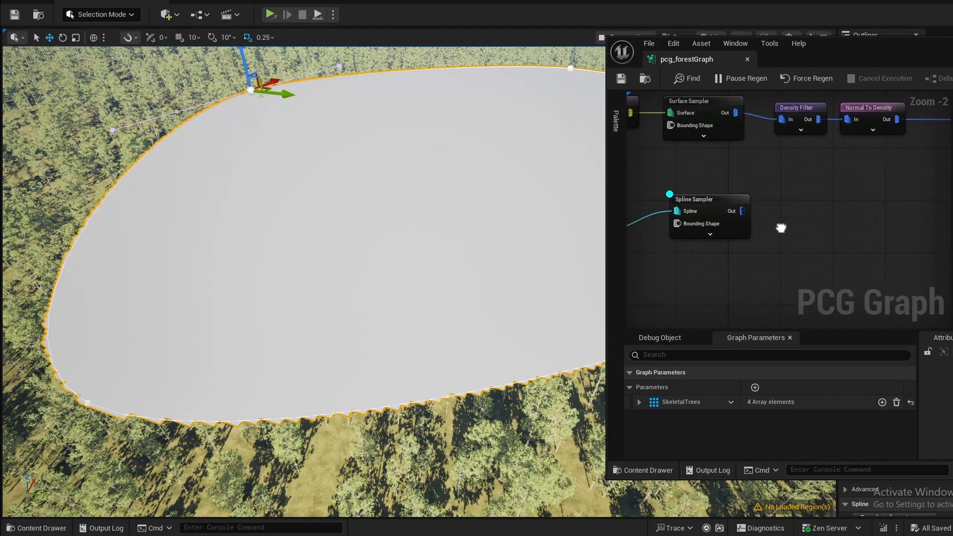
right_click(820, 210)
type("projection")
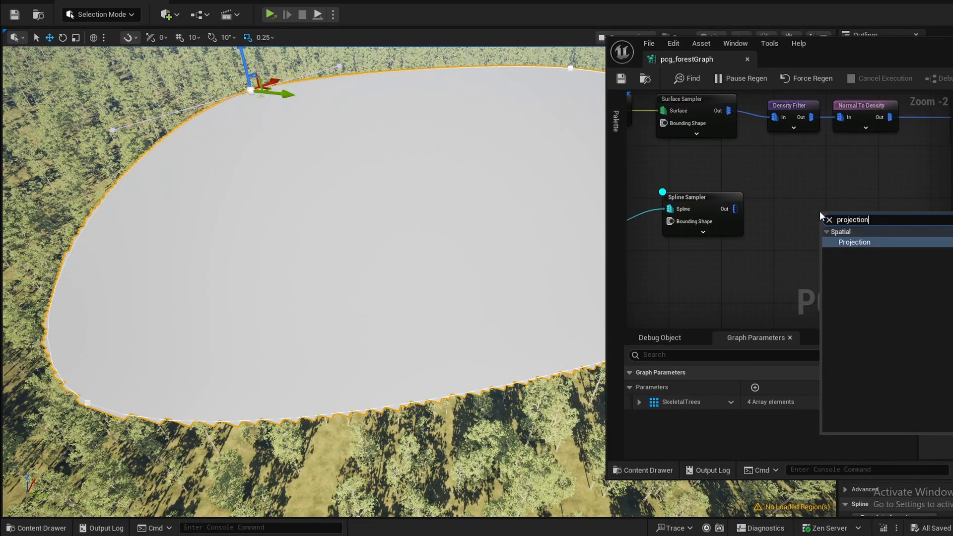
key("Return")
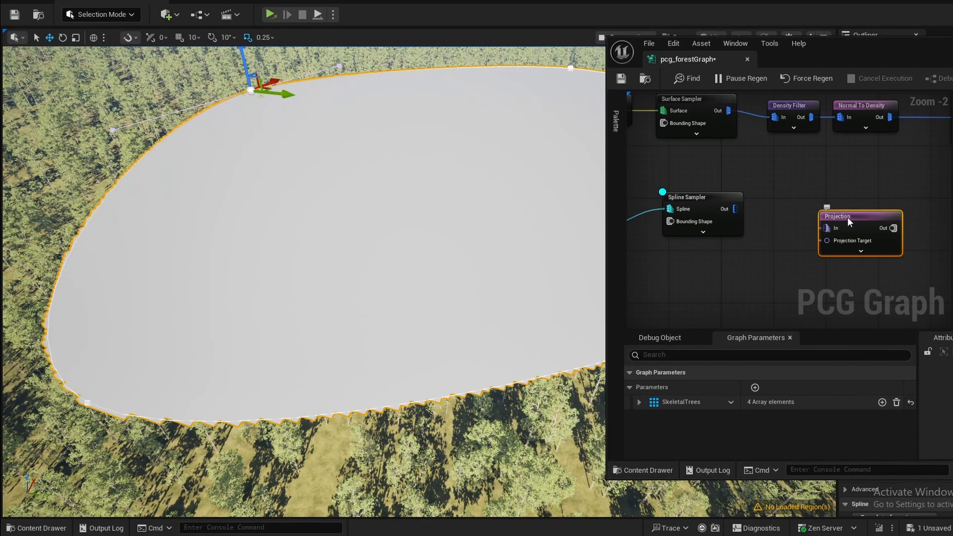
- Connect a new Get Landscape Data node to the Projection Target and the Spline Sampler output to the Projection's In
right_click(714, 285)
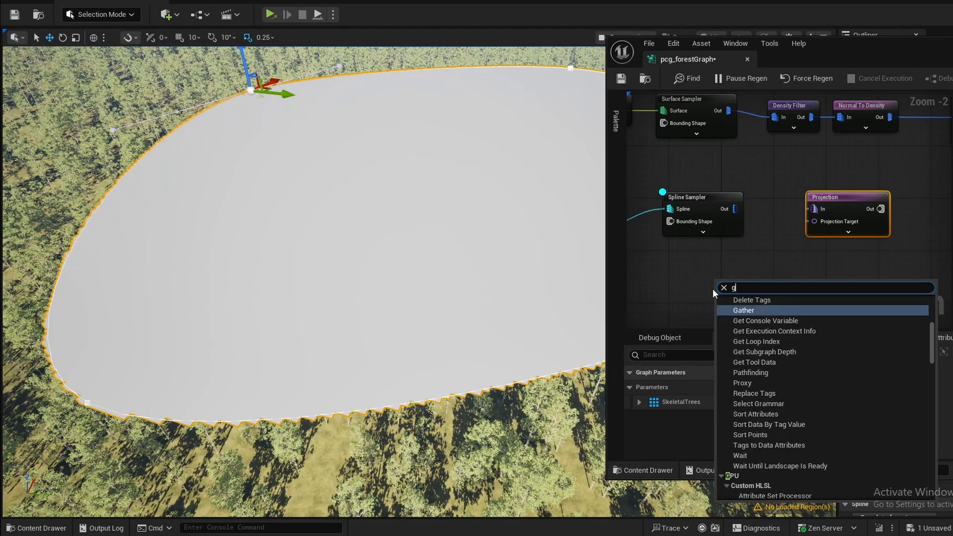
type("get land")
key("Return")
left_click_drag(776, 295, 793, 287)
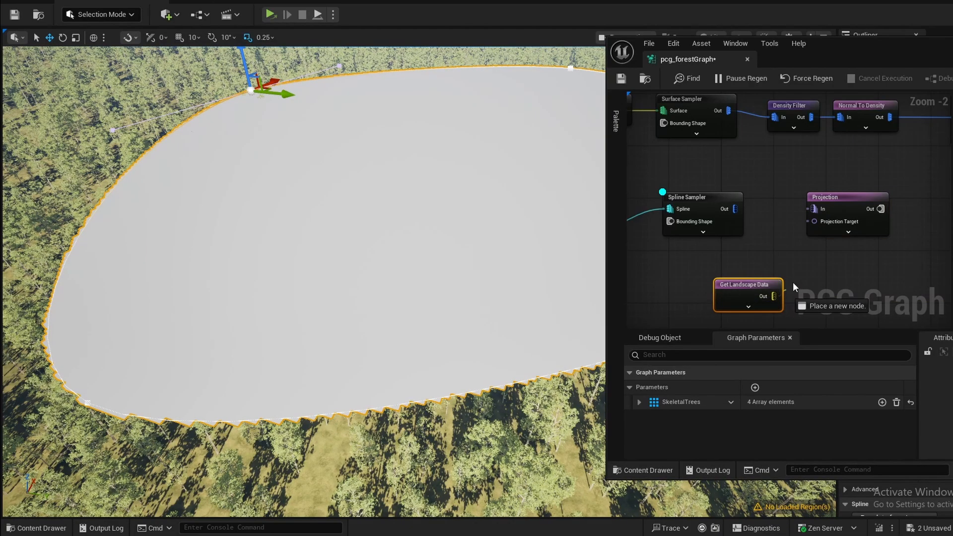
left_click_drag(836, 207, 814, 209)
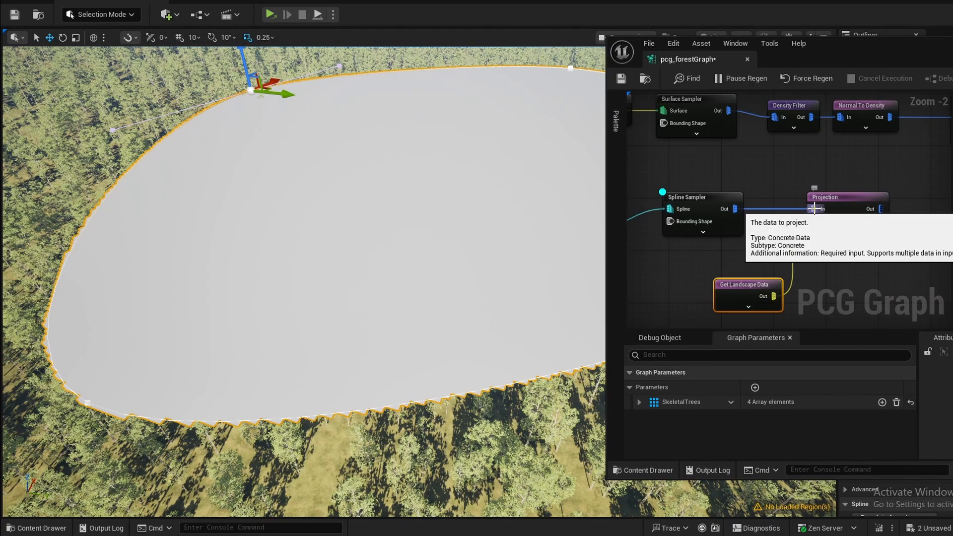
- Switch the debug display from the Spline Sampler to the Projection node and inspect the projected area in the forest
right_click_drag(318, 297, 302, 236)
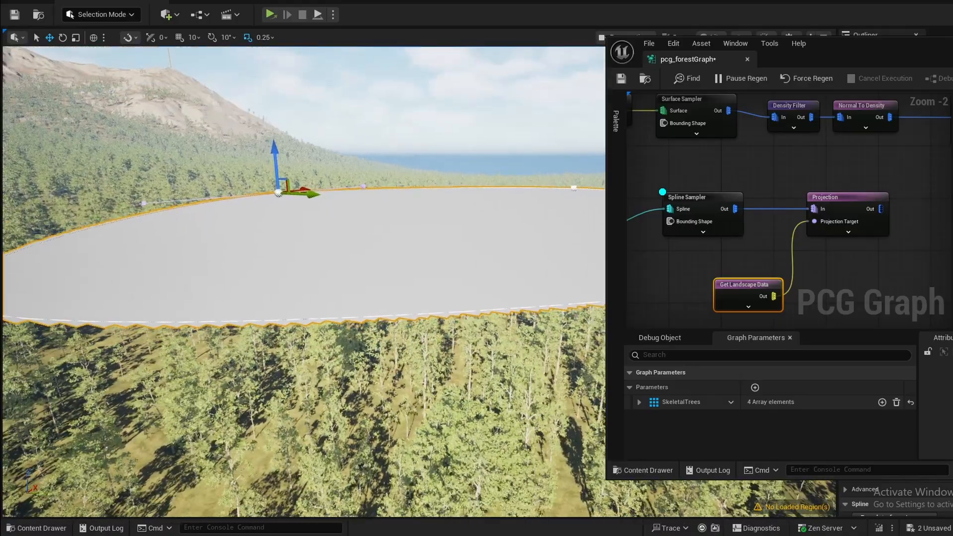
left_click(702, 195)
key("d")
left_click(834, 199)
key("d")
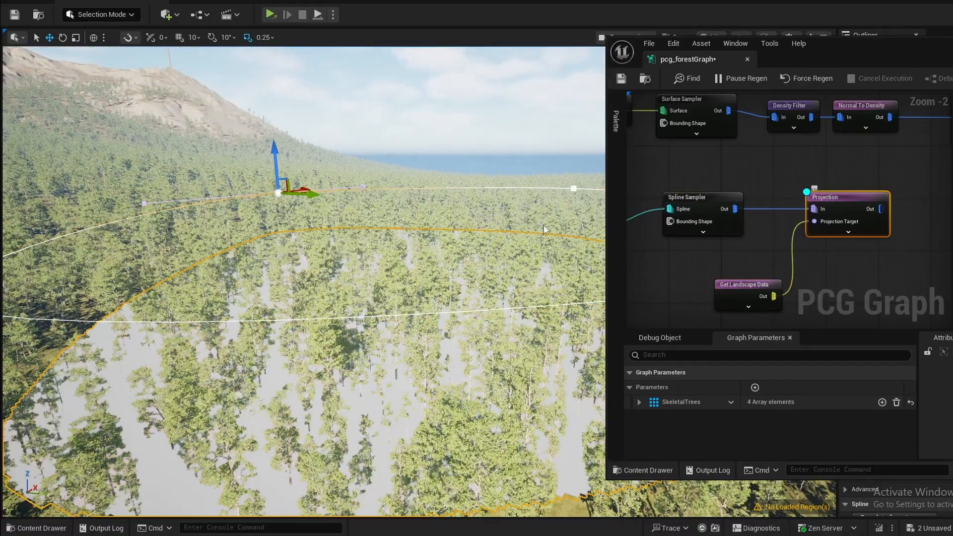
right_click_drag(230, 381, 166, 415)
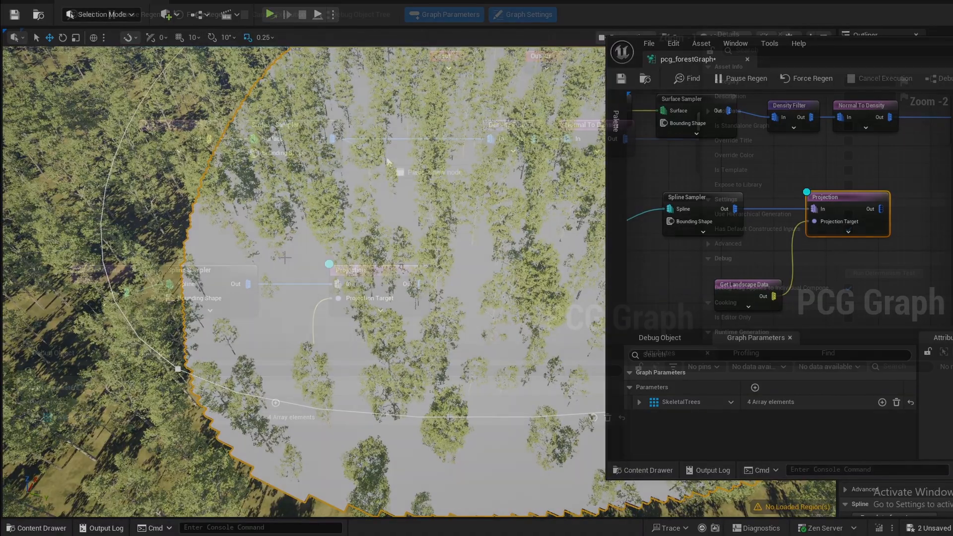
- Add a Difference node with the Surface Sampler as Source and the Projection output as Differences, shifting the spline nodes to make room
left_click_drag(332, 139, 397, 171)
type("differe")
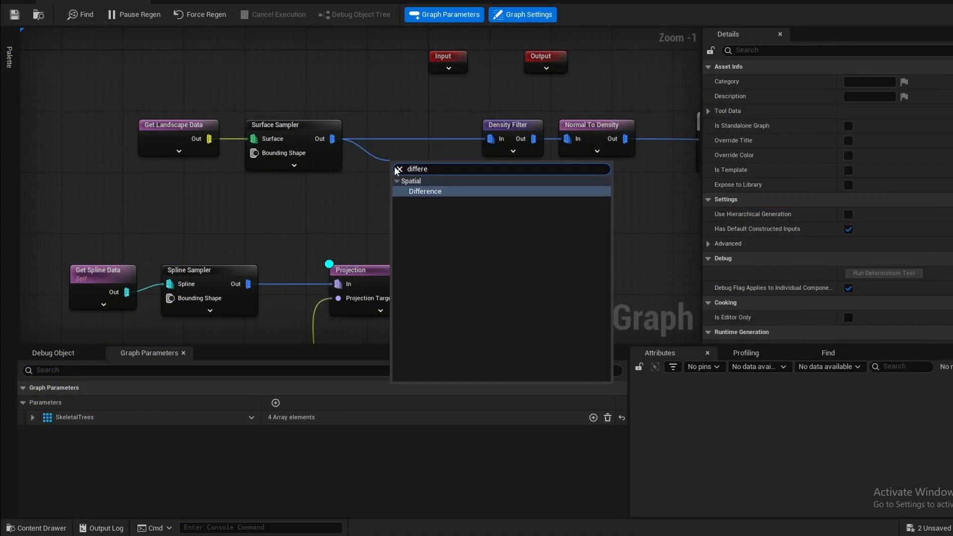
left_click(425, 191)
right_click_drag(74, 249, 181, 175)
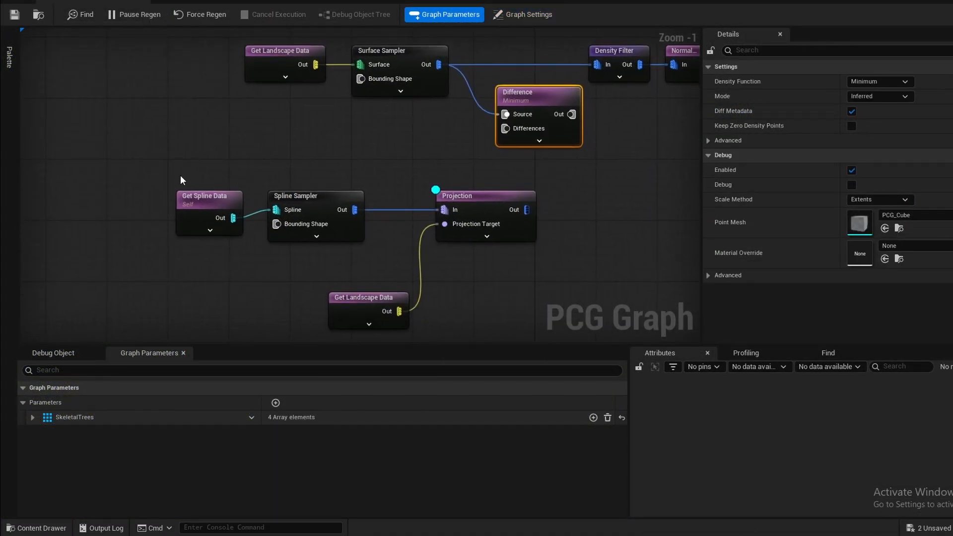
left_click_drag(434, 293, 440, 298)
left_click_drag(480, 204, 427, 204)
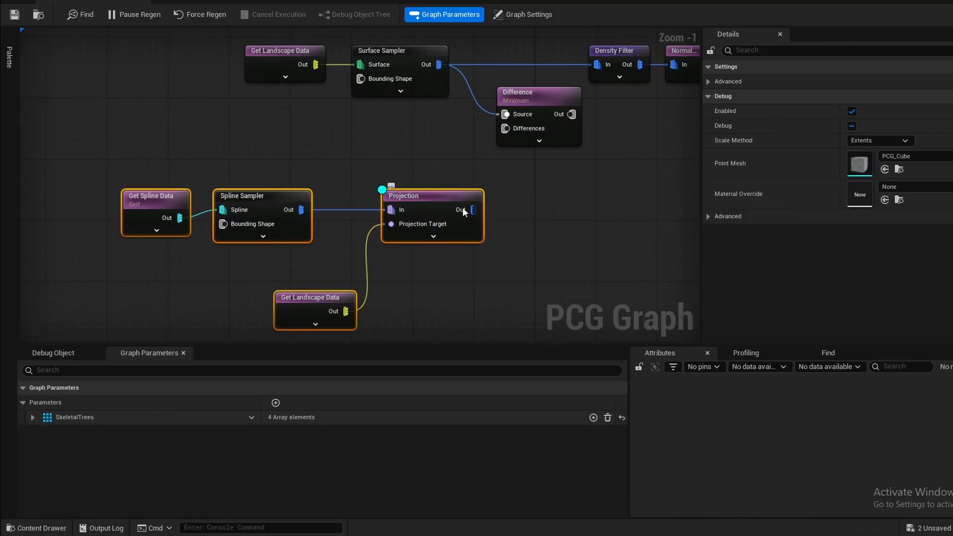
right_click_drag(454, 147, 389, 234)
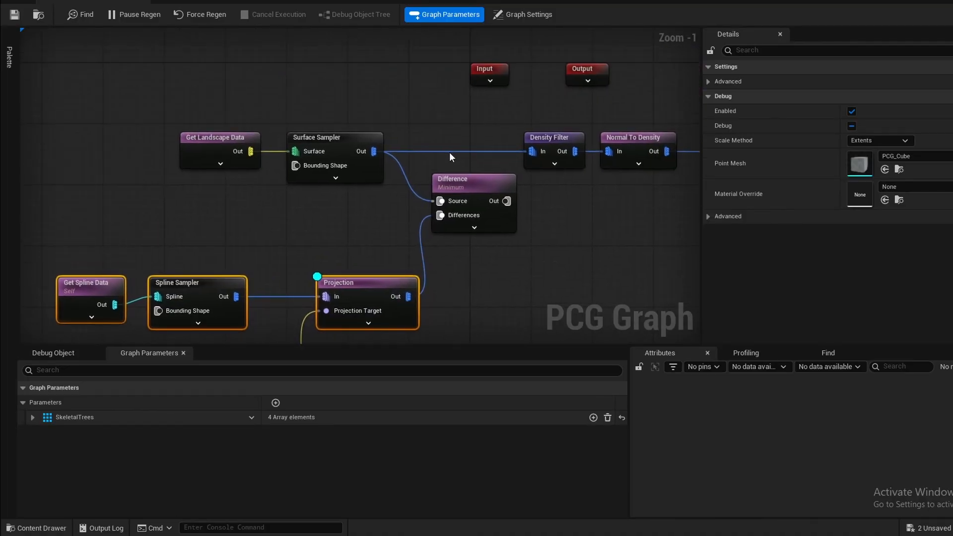
- Route the Difference output through a reroute node into the Density Filter, replacing the direct Surface Sampler link, and check the field in the level
left_click(449, 152, "alt")
left_click_drag(463, 192, 446, 205)
left_click_drag(515, 154, 545, 209)
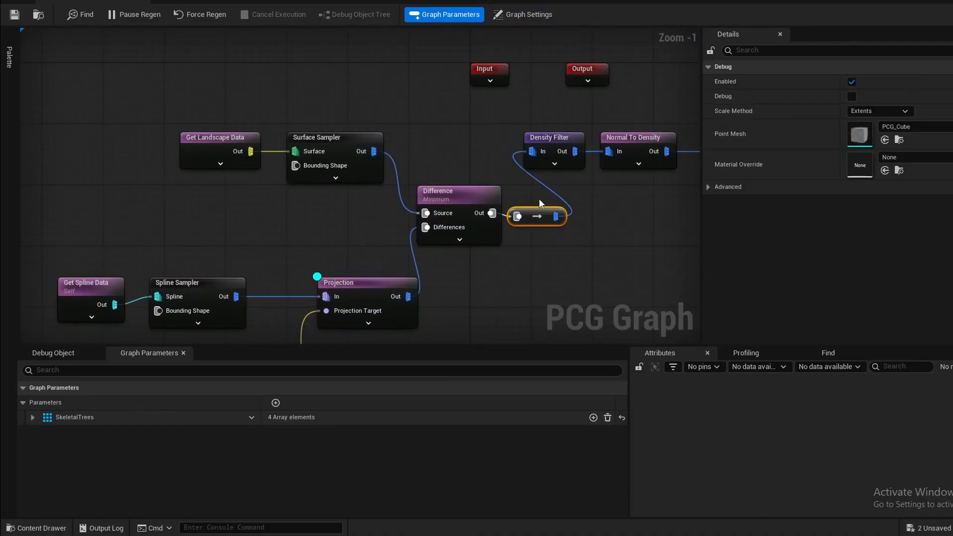
left_click_drag(293, 2, 603, 125)
right_click_drag(238, 278, 189, 249)
left_click_drag(635, 109, 613, 374)
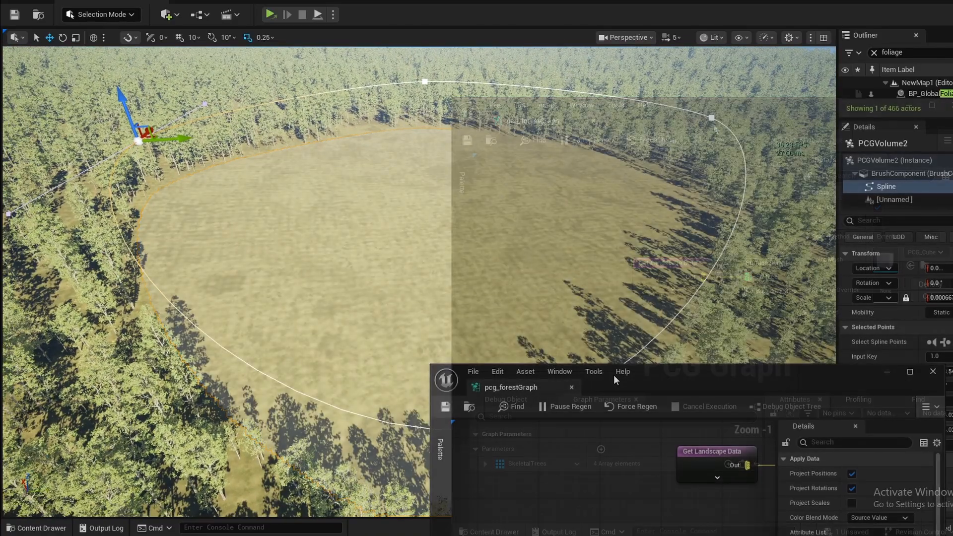
- Add a key to the Spline Sampler's Interior Density Falloff Curve and open the curve in its own editor
left_click(122, 1)
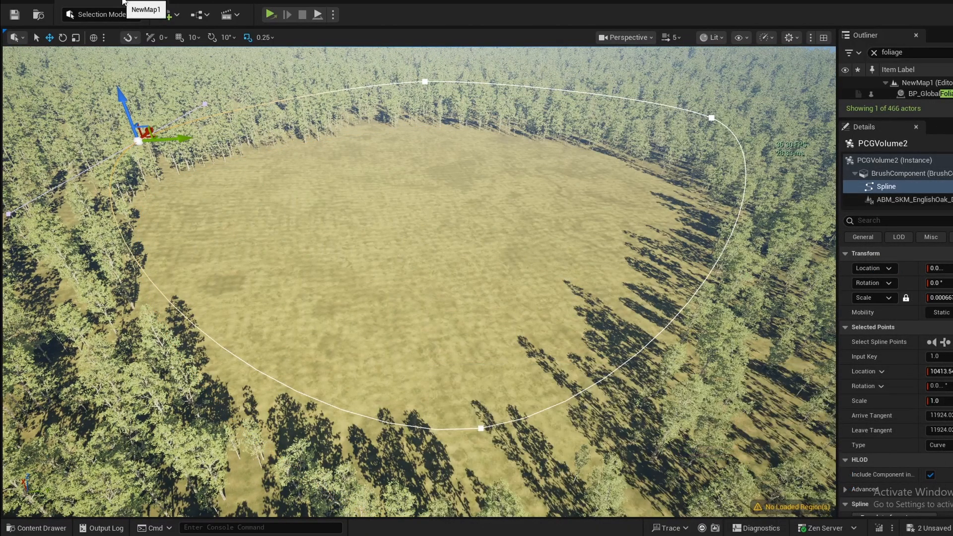
left_click(197, 1)
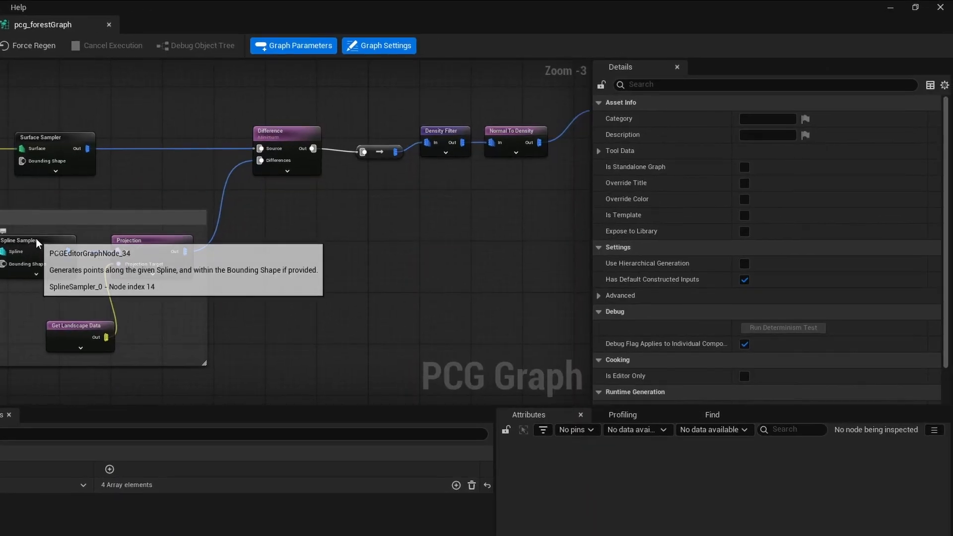
left_click(35, 238)
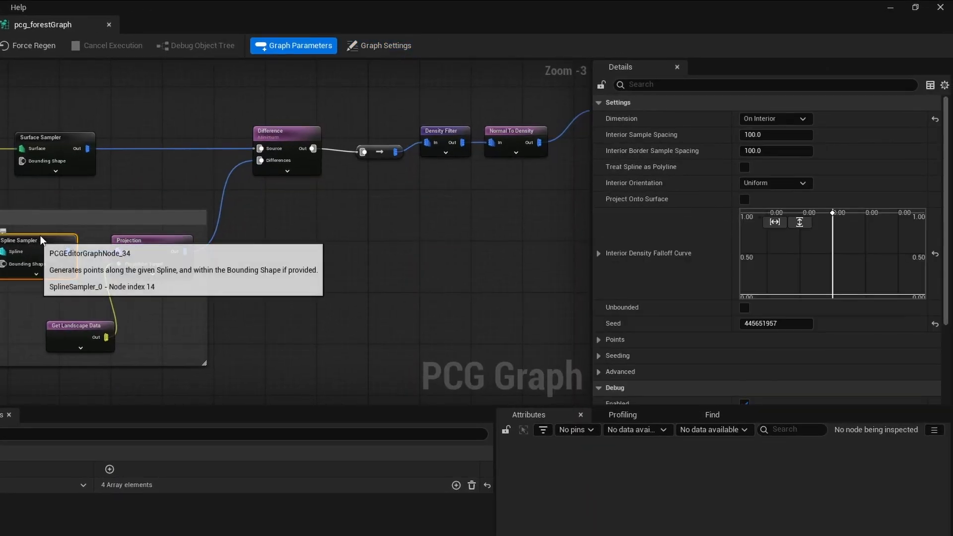
right_click(783, 255)
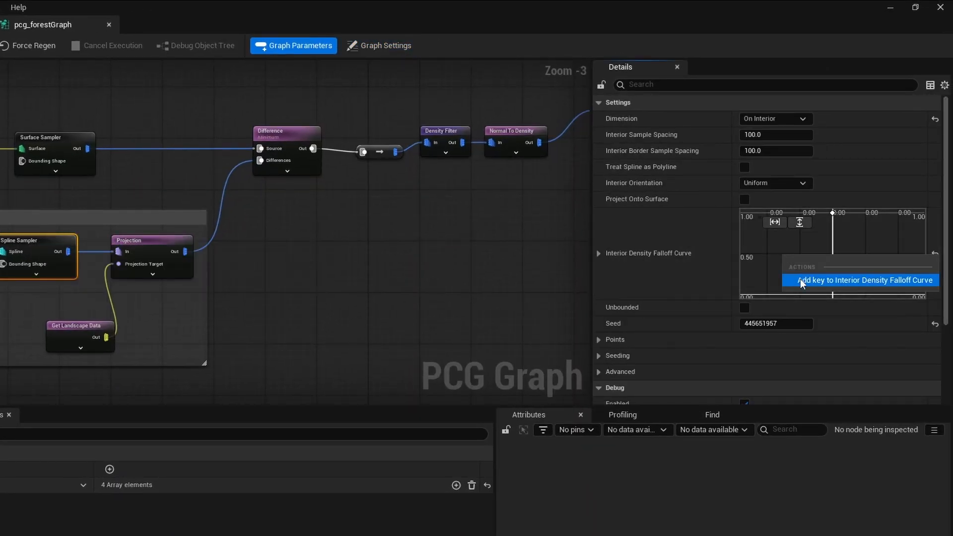
left_click(800, 278)
double_click(779, 273)
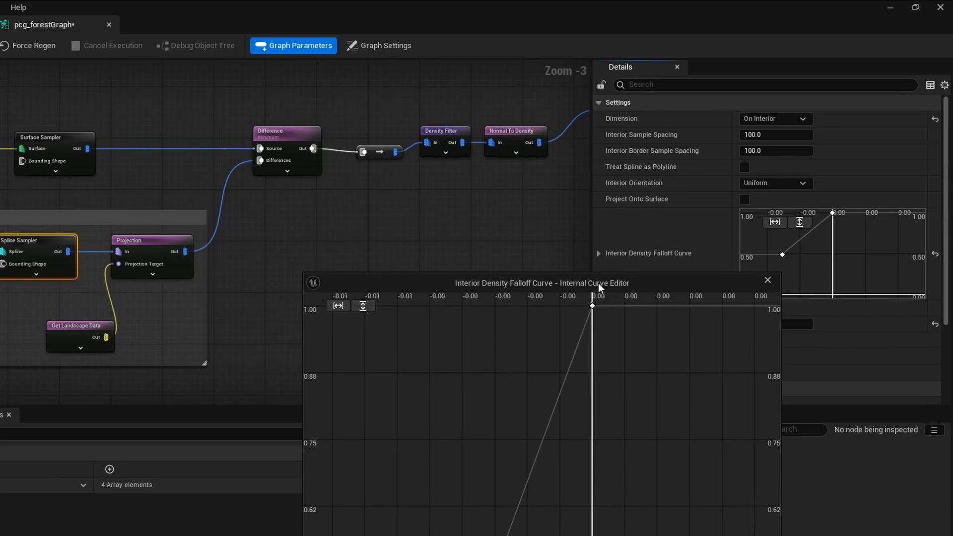
left_click_drag(598, 283, 372, 122)
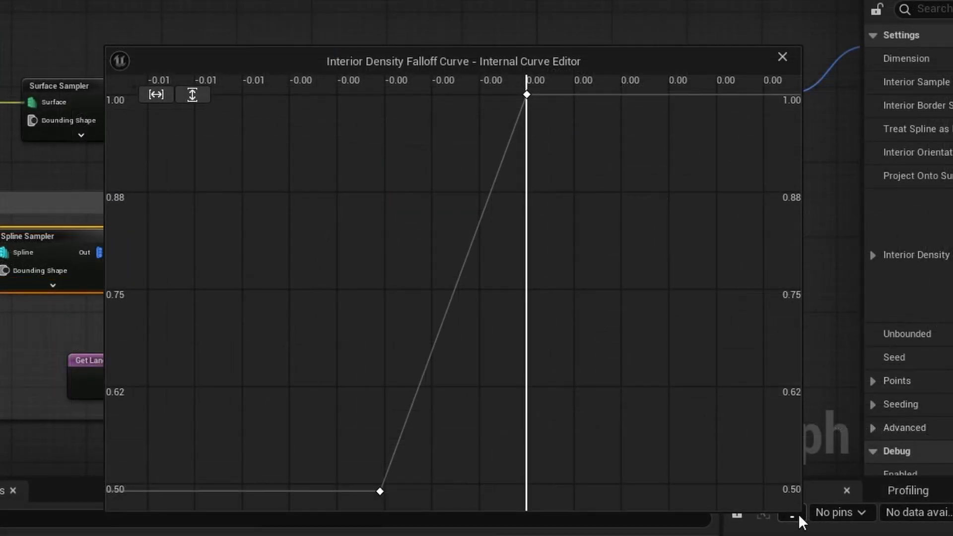
- Set the new falloff curve key to time 1.0 and value 0, and fit the whole curve in the editor
left_click(379, 491)
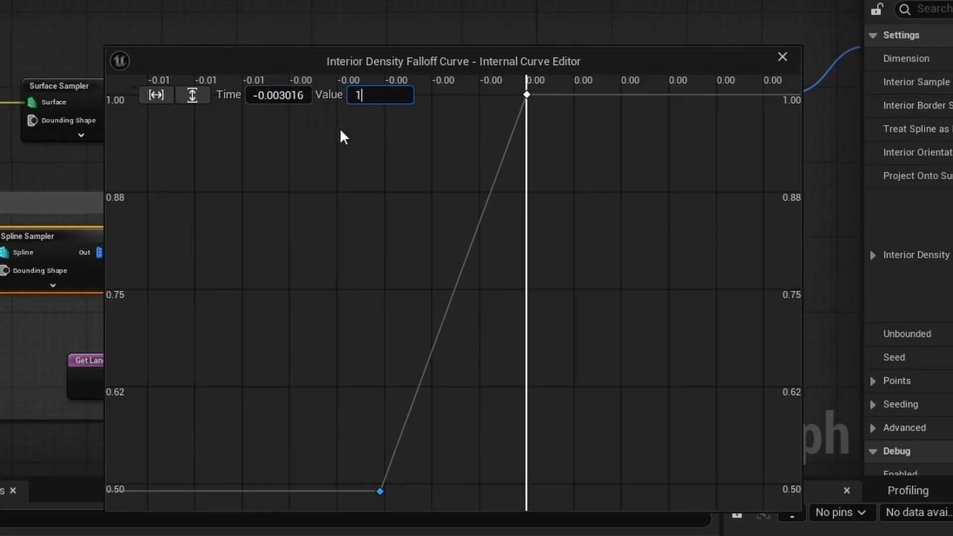
type("1")
key("Return")
left_click(278, 95)
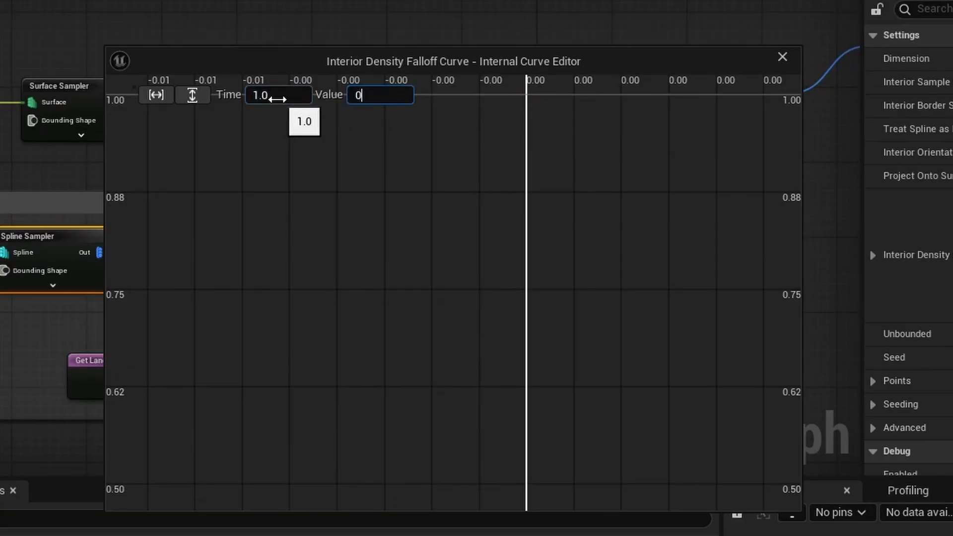
left_click(155, 95)
left_click(192, 95)
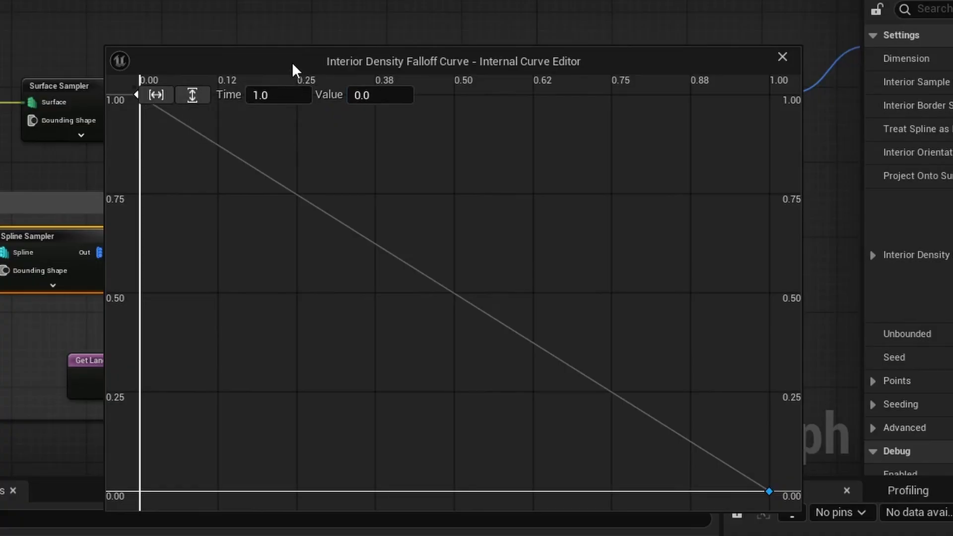
- Set the time of the falloff curve's starting key, the one with value 1.0, to 0
left_click_drag(292, 62, 247, 29)
right_click_drag(98, 69, 169, 120)
left_click(229, 61)
type("0")
key("Tab")
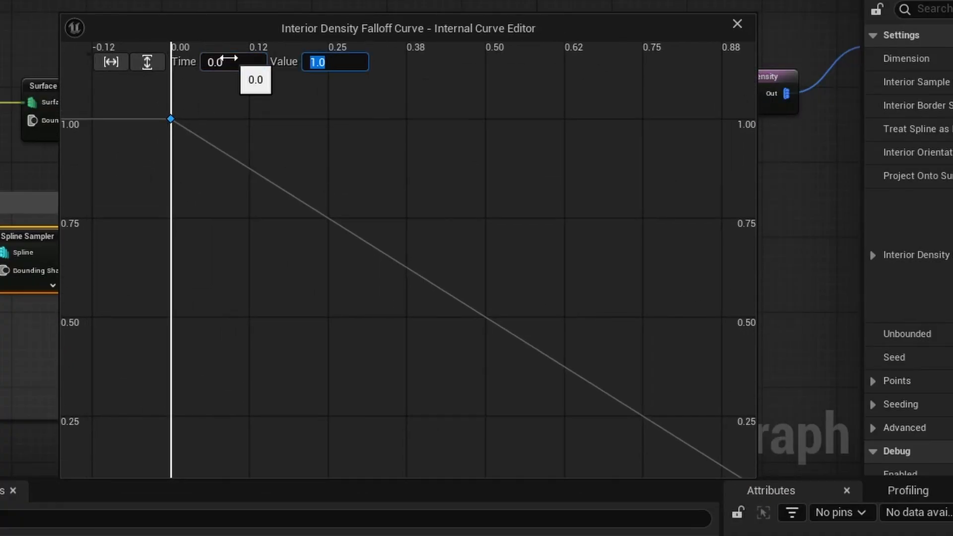
left_click(482, 176)
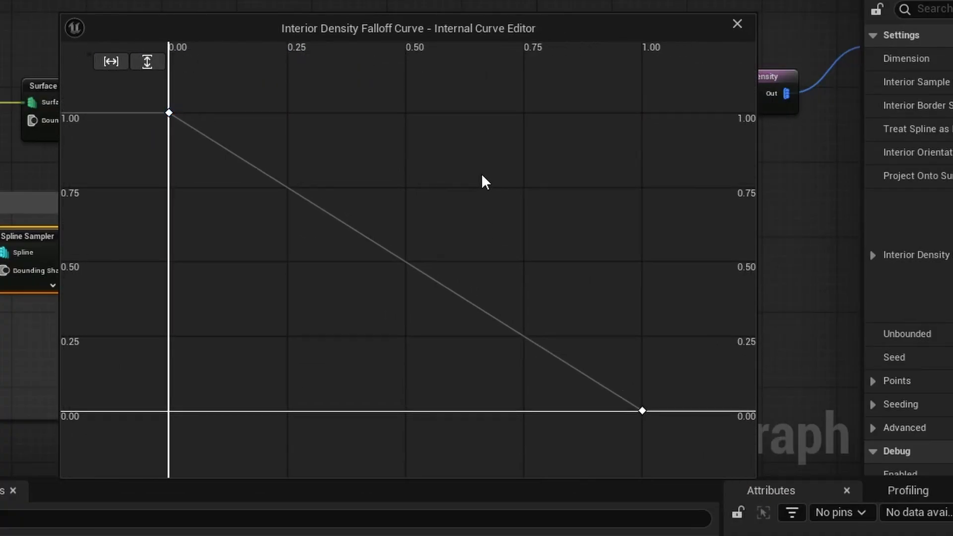
- Close the falloff curve editor, enable debug on the Spline Sampler and add a Density Noise node fed by the field area's Projection output
left_click(1, 176)
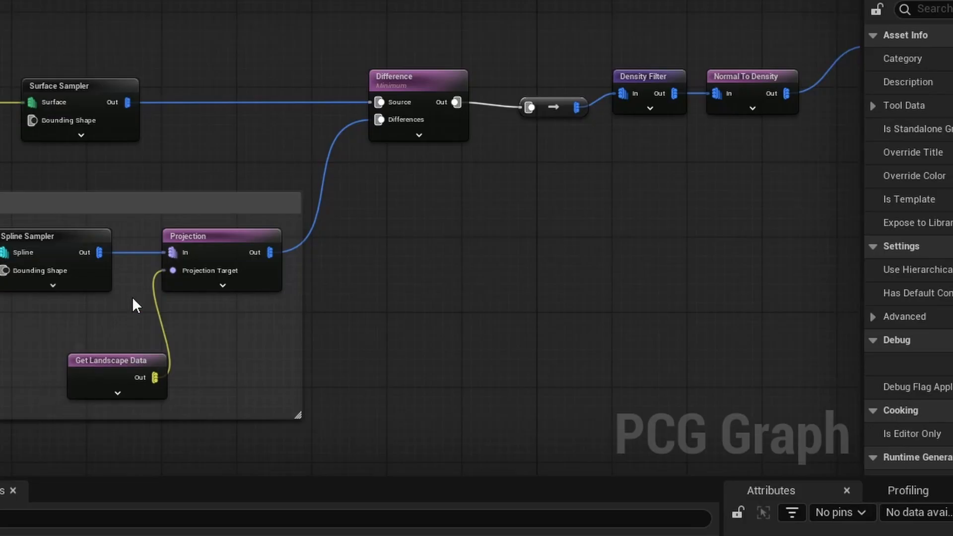
left_click(47, 236)
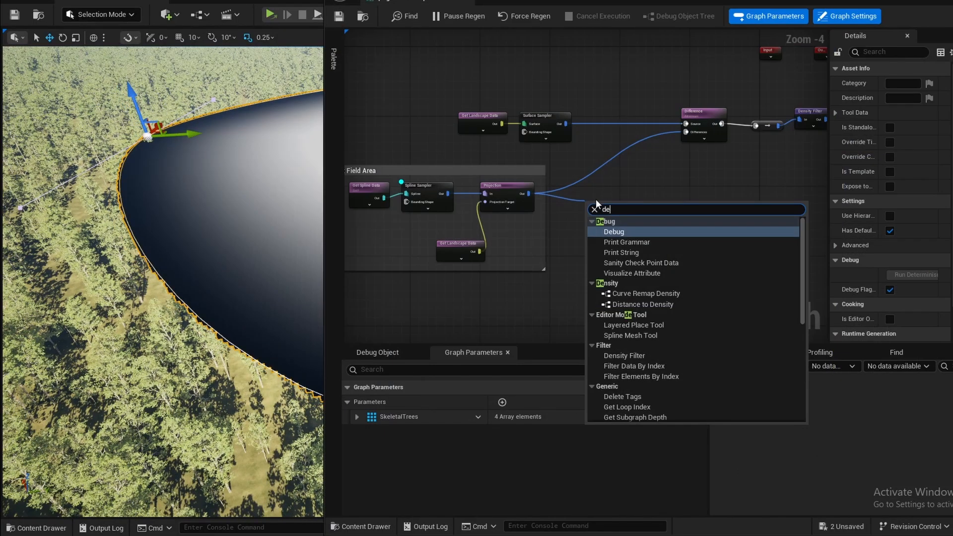
type("nsity no")
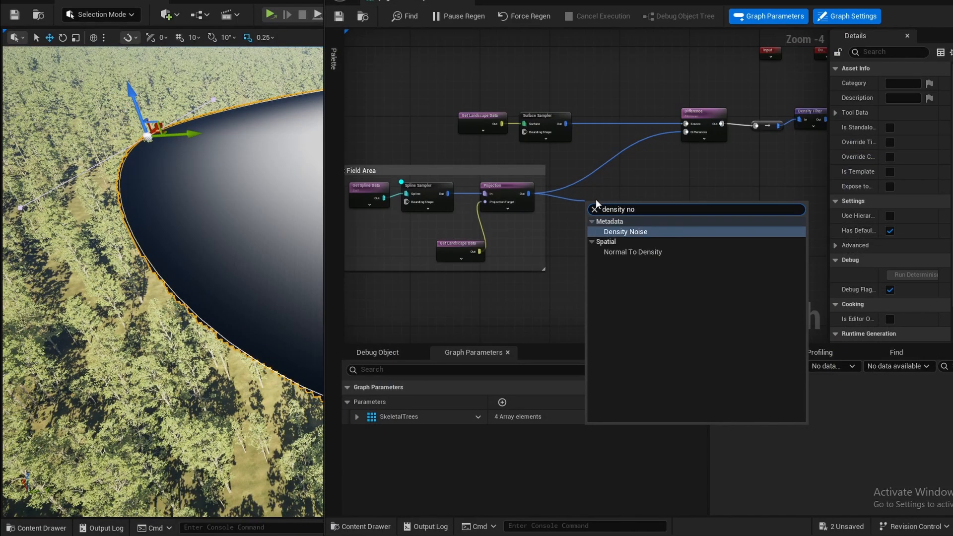
key("Return")
scroll(621, 198, "up", 2)
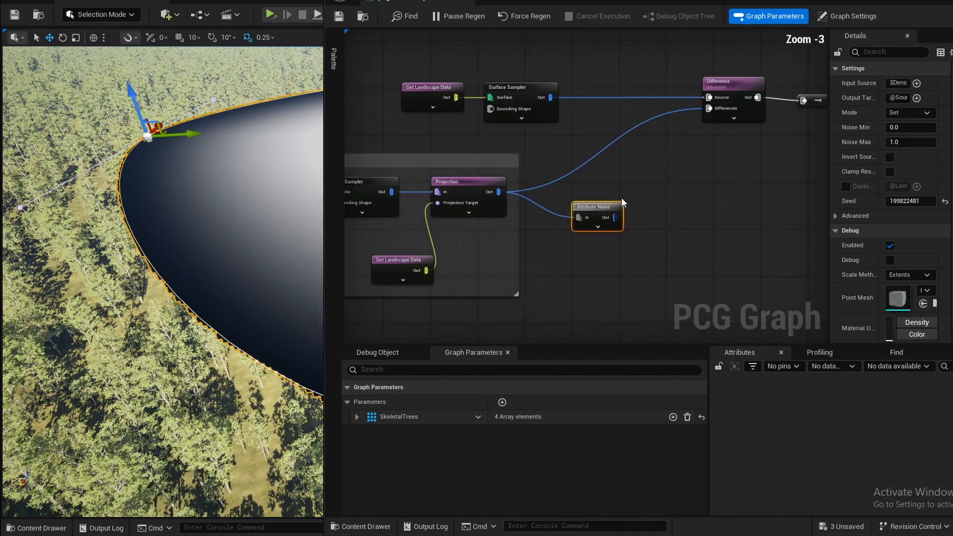
- Disconnect the Projection from the Difference node and switch the debug display from the Spline Sampler to the Attribute Noise node
left_click(582, 160, "alt")
key("d")
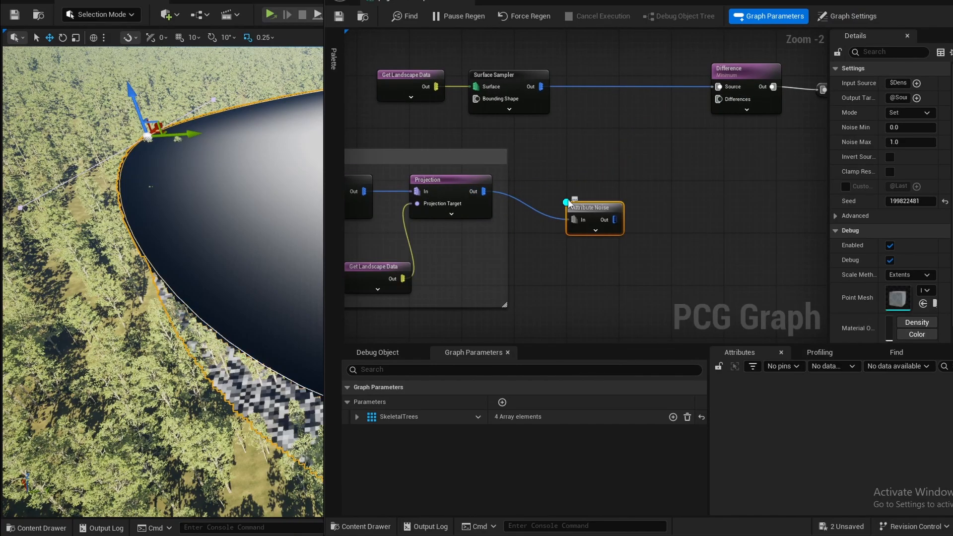
right_click_drag(437, 182, 610, 188)
left_click(497, 188)
key("d")
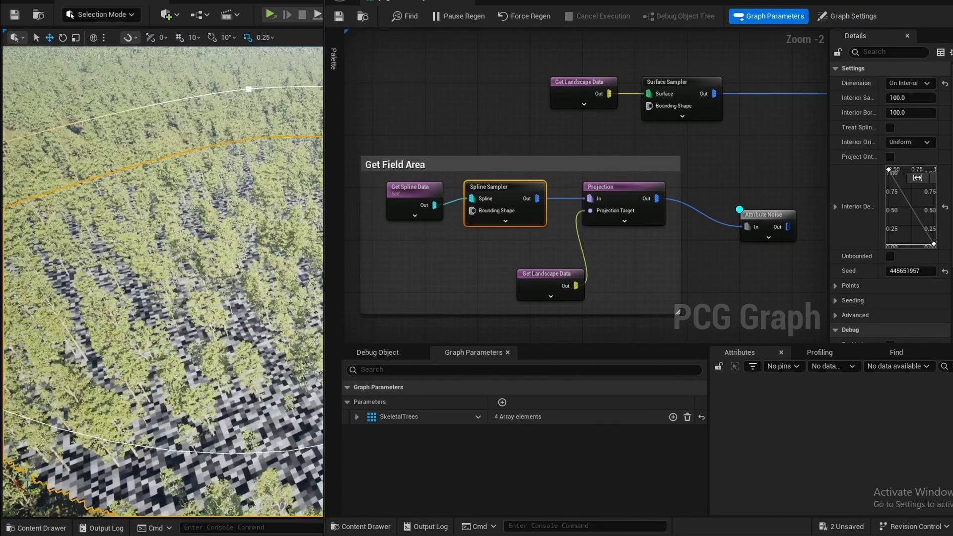
- Set the Attribute Noise node's mode to Add, with Noise Min -0.2 and Noise Max 0.2
left_click(701, 182)
left_click(925, 1)
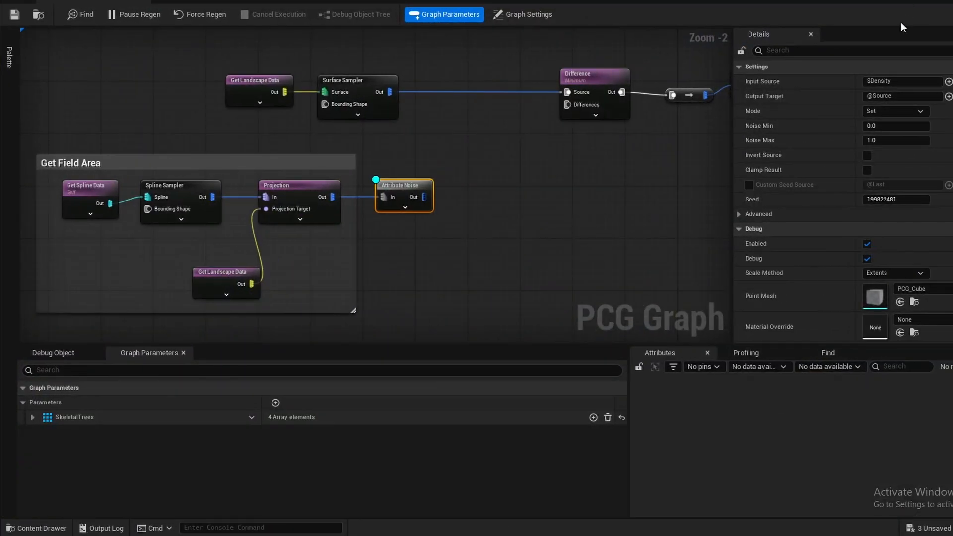
left_click(879, 109)
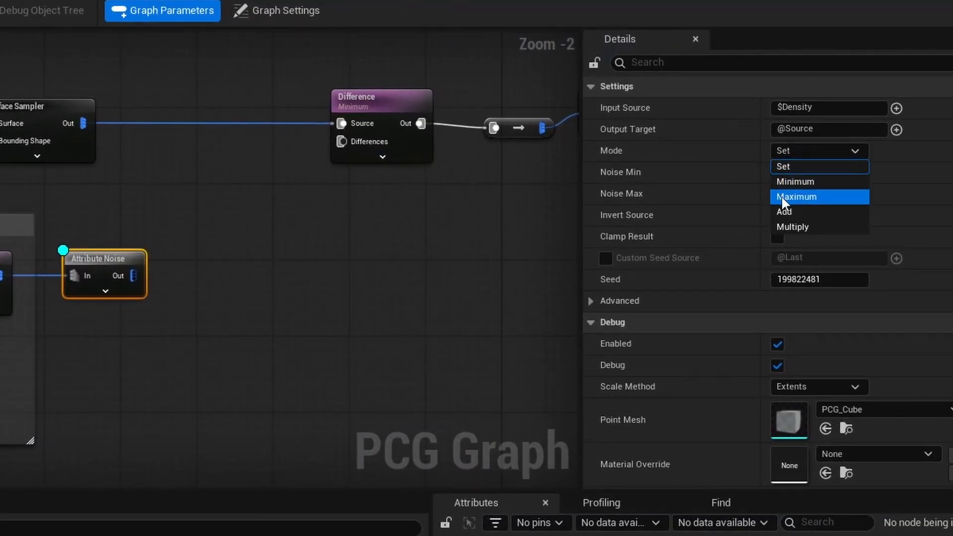
left_click(782, 211)
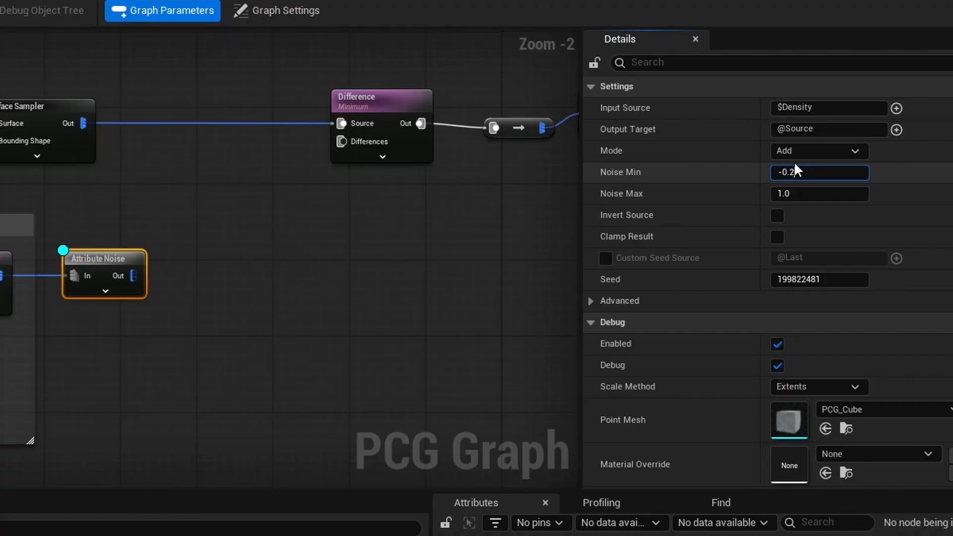
key("Tab")
type("0.2")
- Feed the Attribute Noise output into the Difference node's Differences input, and set the falloff curve's value 1.0 key to time 0.4
left_click_drag(133, 276, 342, 141)
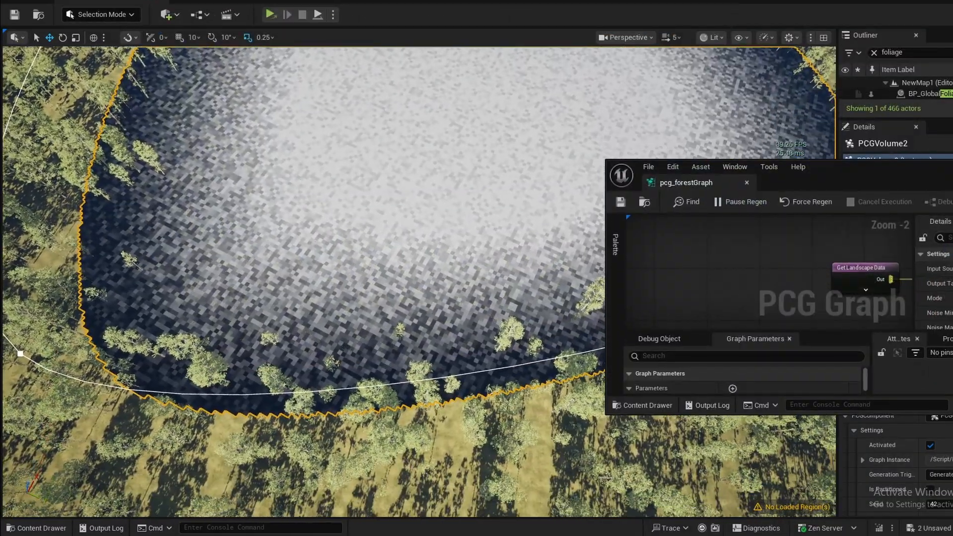
right_click_drag(419, 282, 502, 159)
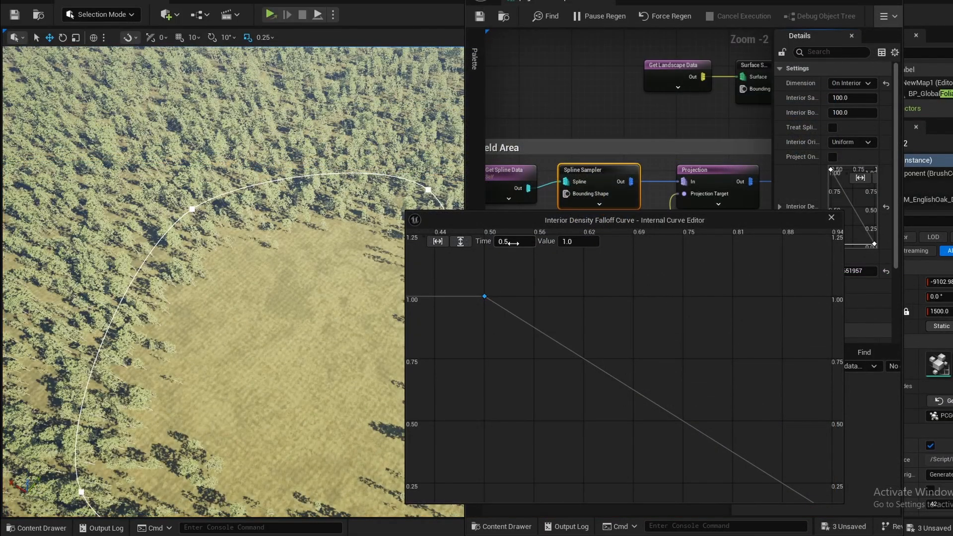
left_click(516, 241)
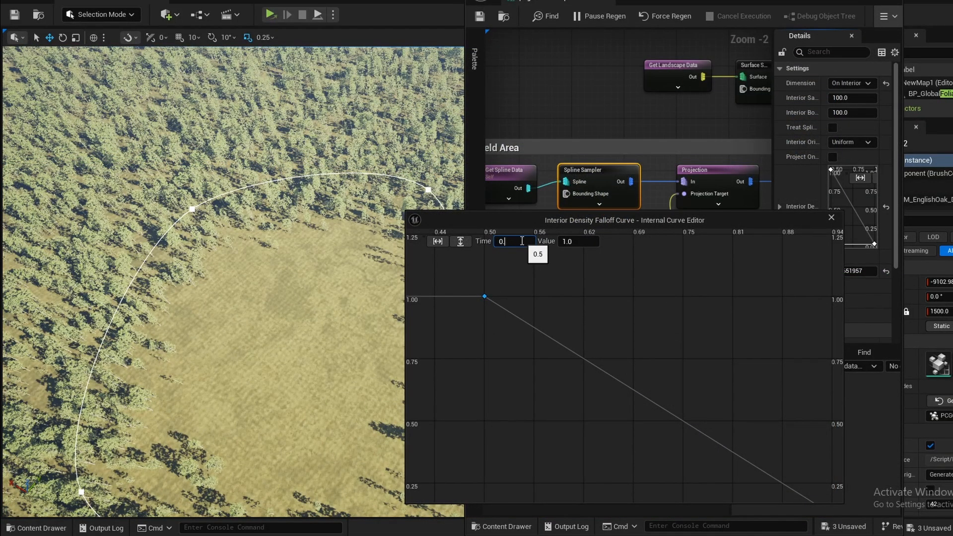
key("Return")
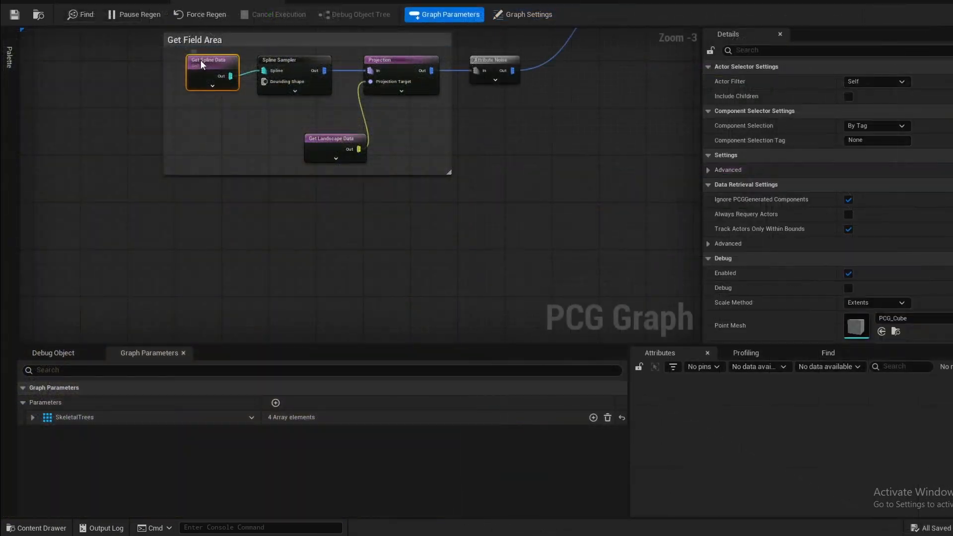
- Move Get Spline Data below the field area group and connect it to a copy of the Spline Sampler
left_click_drag(199, 60, 180, 274)
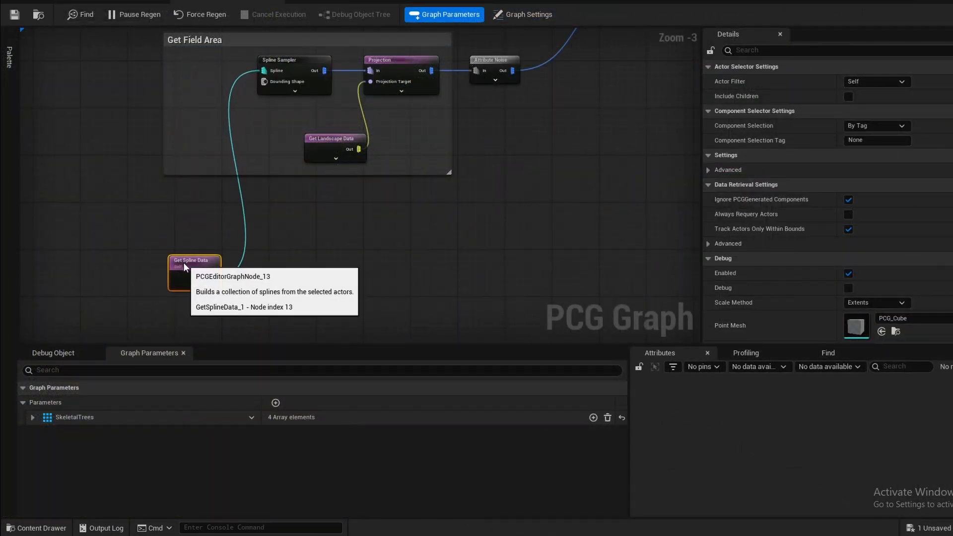
left_click(288, 63)
key("ctrl+c")
key("ctrl+v")
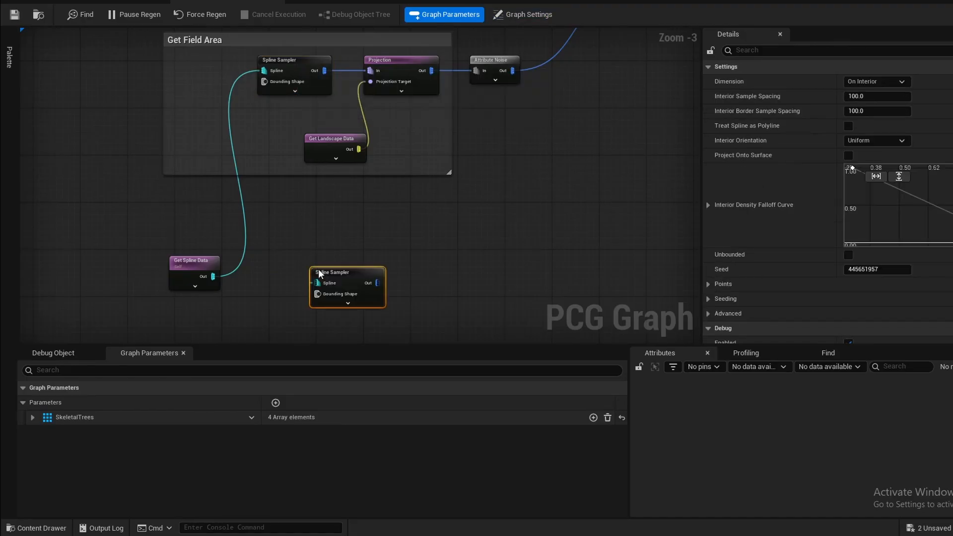
left_click_drag(286, 277, 318, 277)
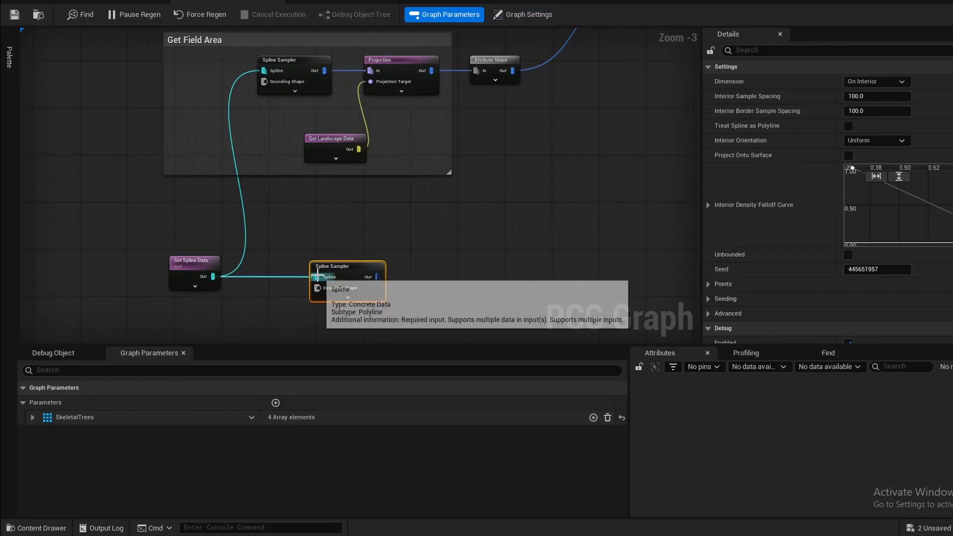
- Enable debug on the copied Spline Sampler and set its interior sample spacing to 300 and interior border sample spacing to 100
key("d")
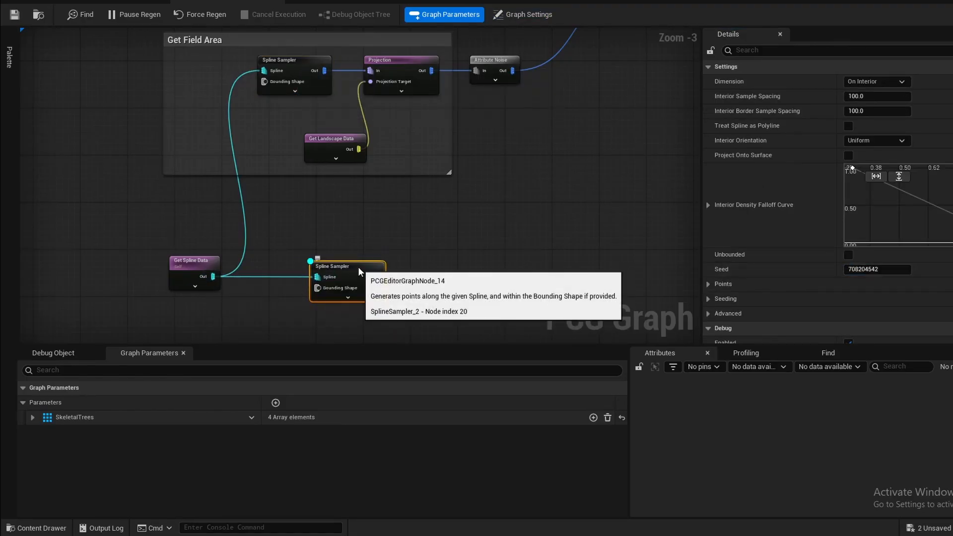
left_click(122, 2)
right_click_drag(239, 149, 377, 164)
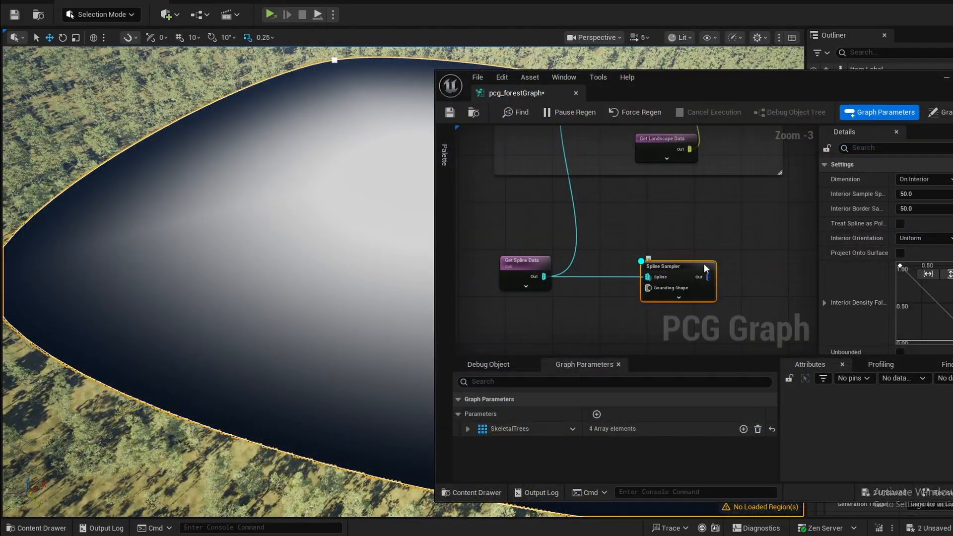
left_click(914, 195)
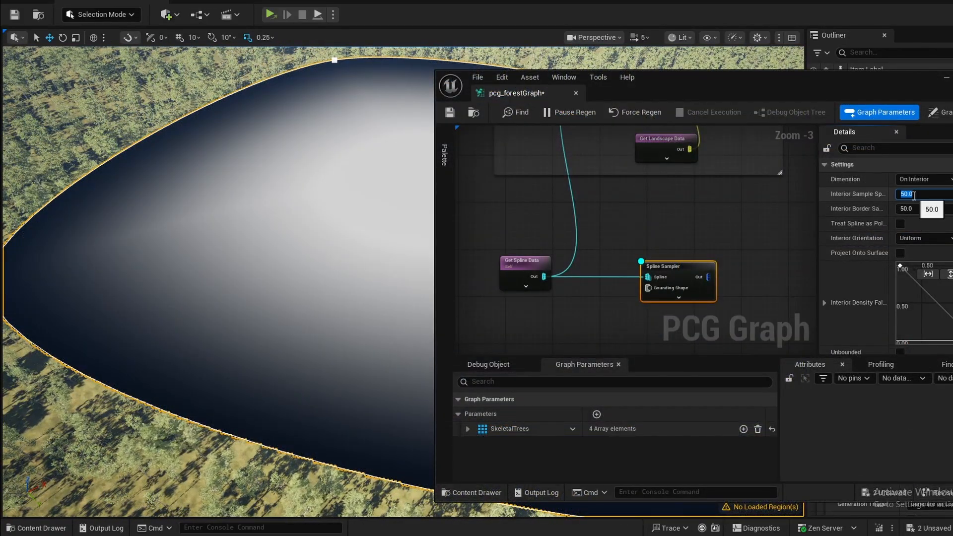
type("200")
key("Return")
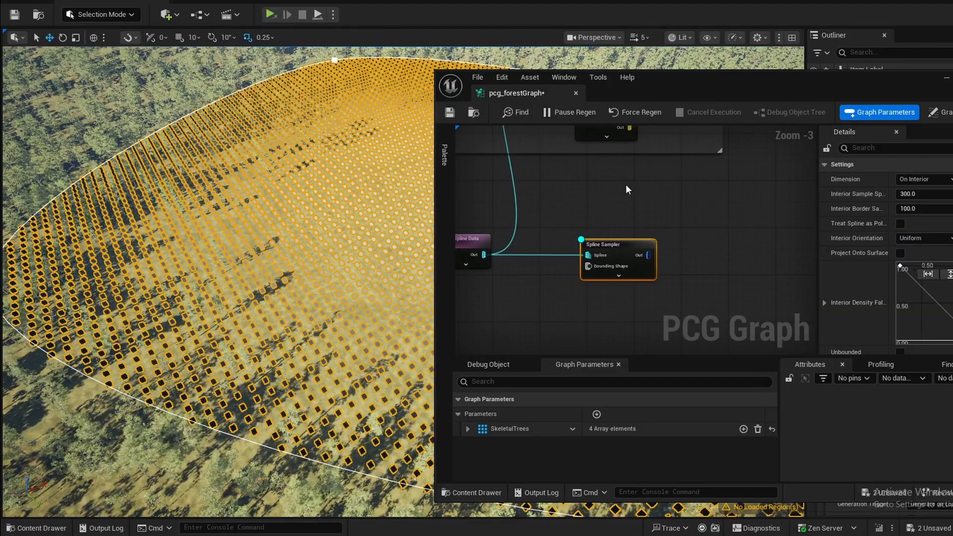
- Add a Transform Points node fed by the copied Spline Sampler's output
left_click(625, 185)
right_click_drag(695, 254, 646, 243)
left_click_drag(599, 243, 652, 232)
type("transform poi")
key("Return")
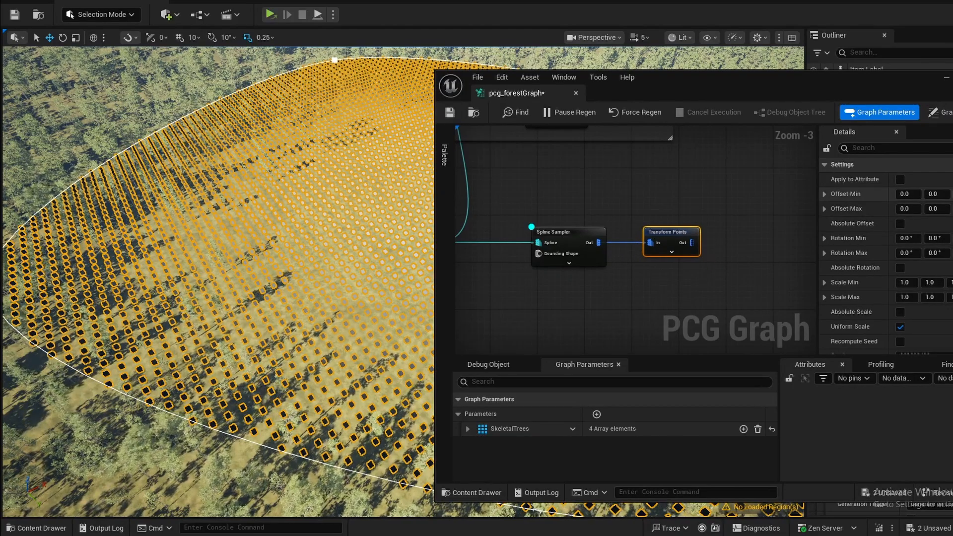
- Set the Transform Points node's Offset Max to 200 on X and Y and save the graph
left_click(909, 210)
type("200")
key("Tab")
type("200")
key("Tab")
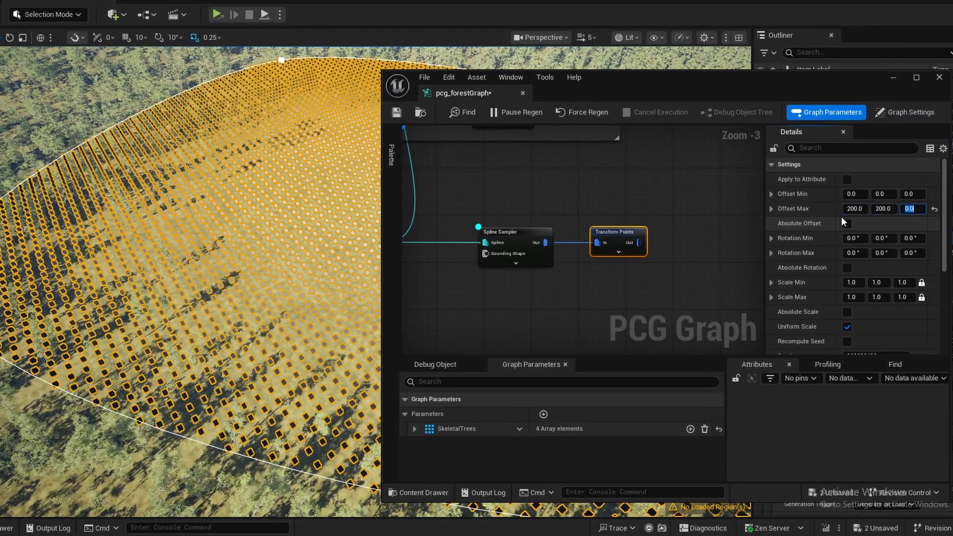
key("ctrl+s")
- Set the Transform Points node's Offset Min to -200 on X and Y
left_click(522, 242)
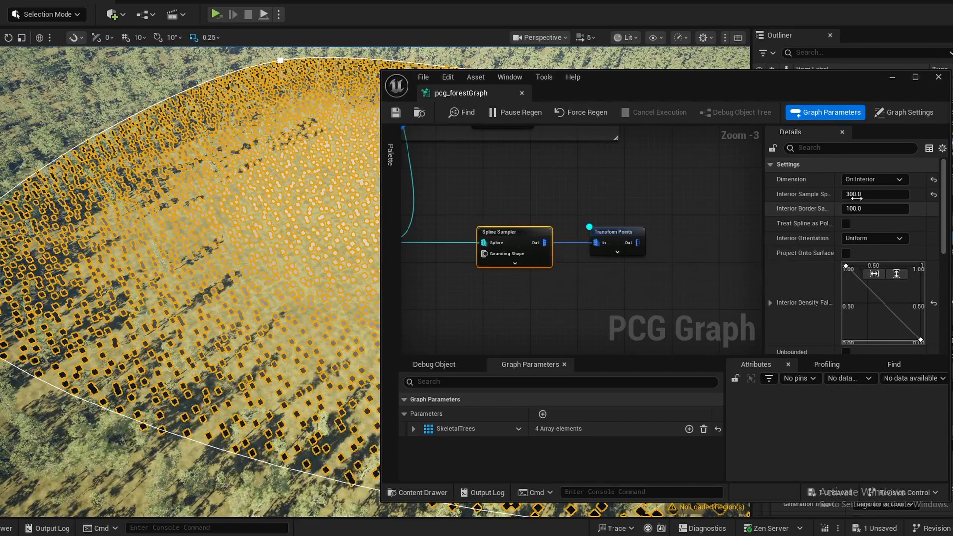
left_click(614, 238)
left_click(863, 195)
type("-200")
key("Tab")
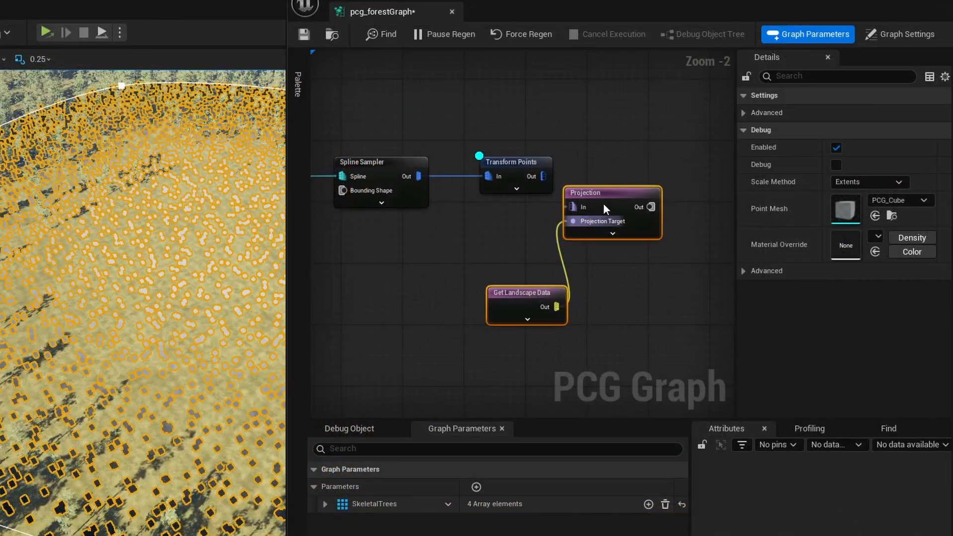
- Route Transform Points into a copied Projection and Get Landscape Data pair, and add a Static Mesh Spawner after the Projection
left_click_drag(605, 208, 626, 170)
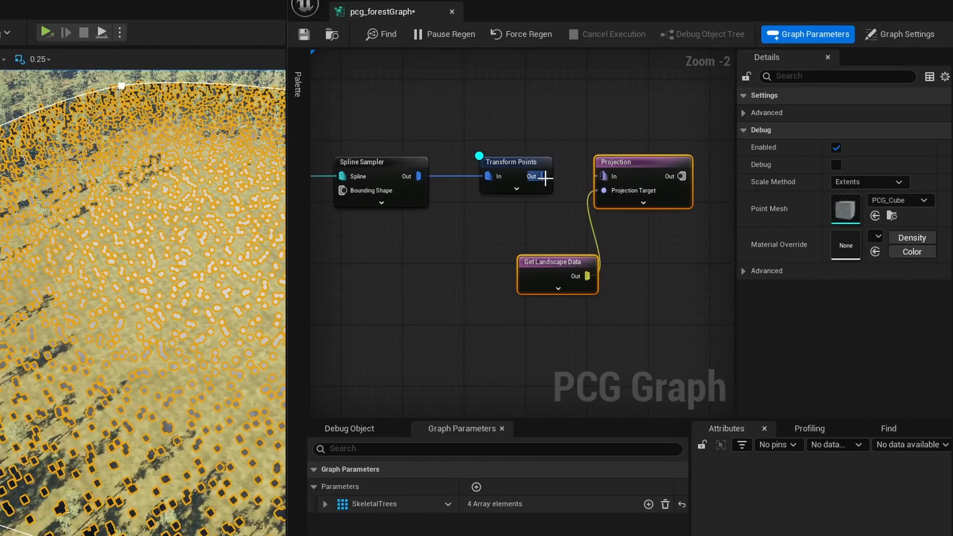
left_click(541, 218)
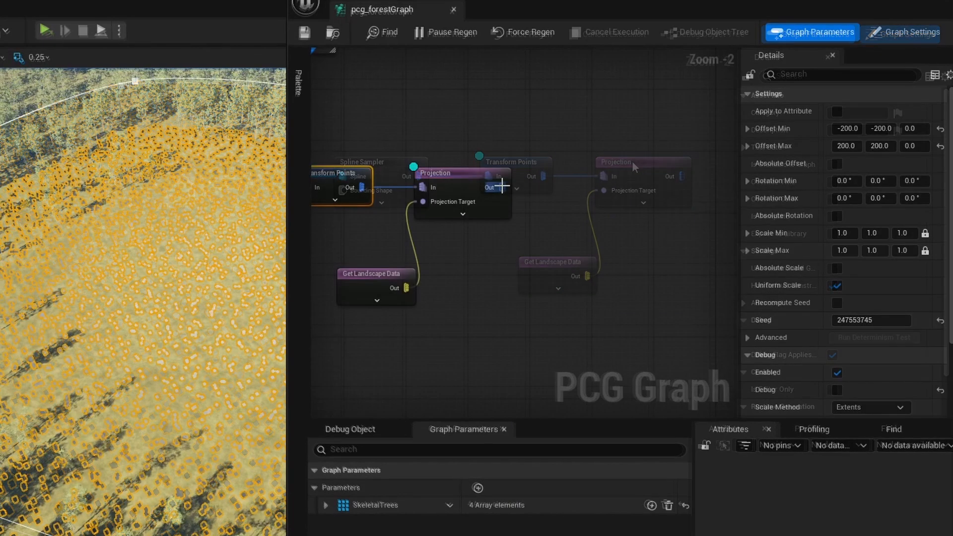
left_click_drag(502, 187, 604, 186)
type("static mes")
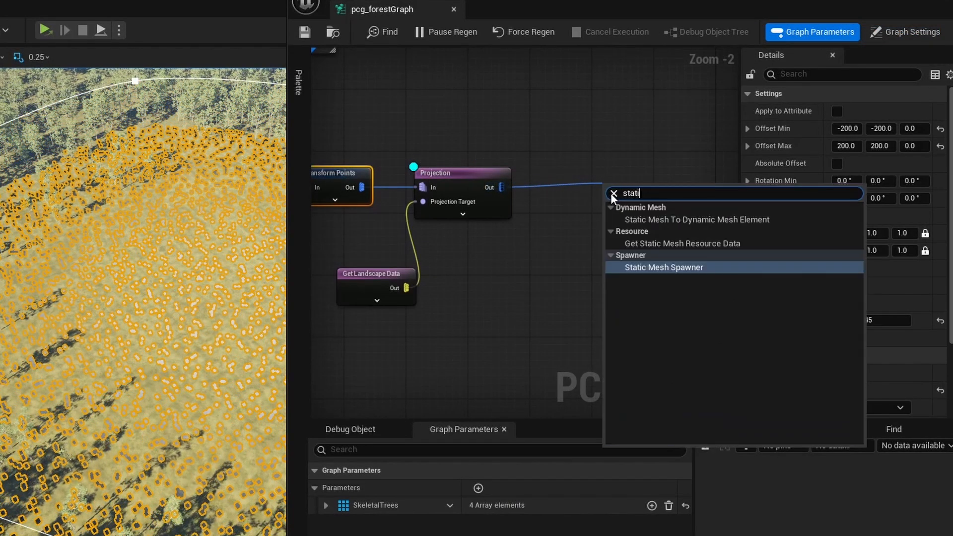
key("Down")
key("Down")
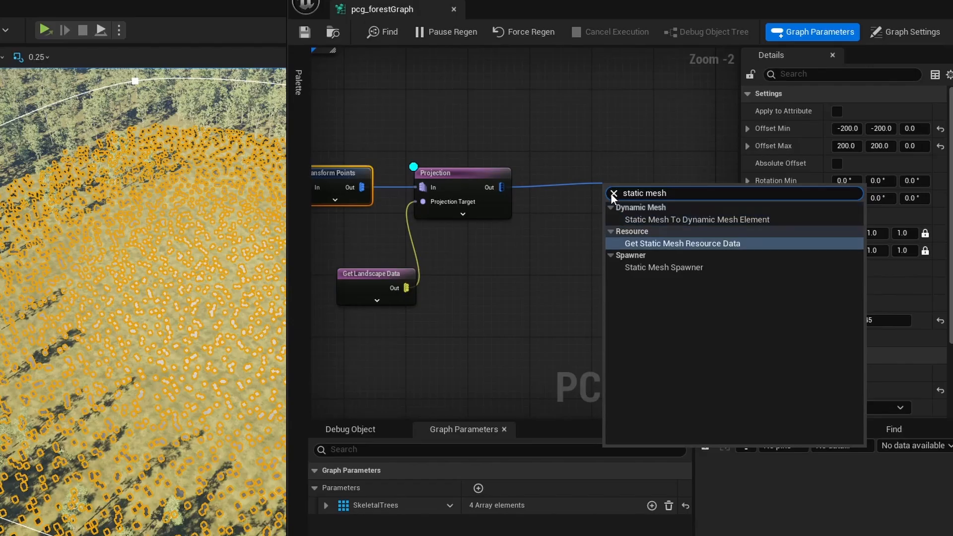
key("Return")
- Add four mesh entries to the new Static Mesh Spawner
left_click(881, 303)
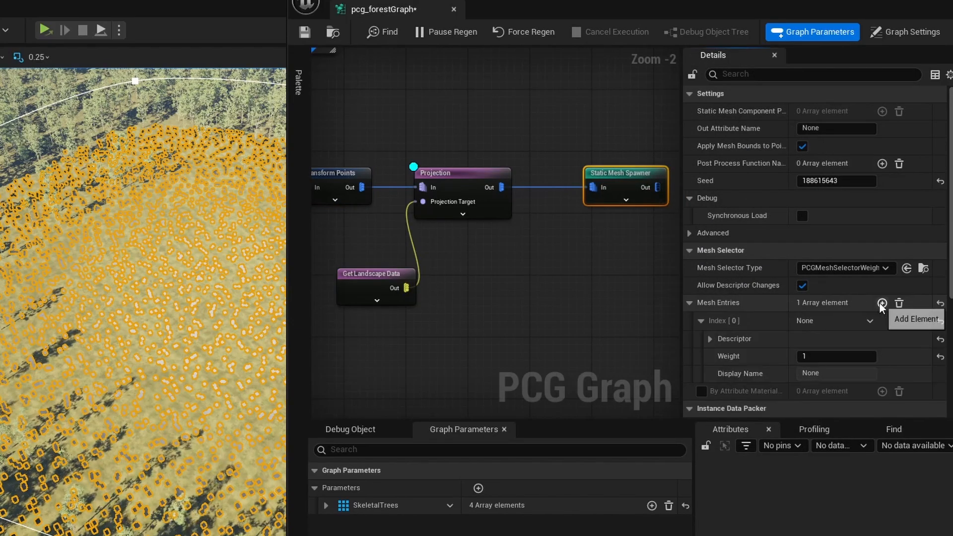
left_click(880, 302)
left_click(880, 302)
left_click(880, 303)
scroll(774, 334, "down", 2)
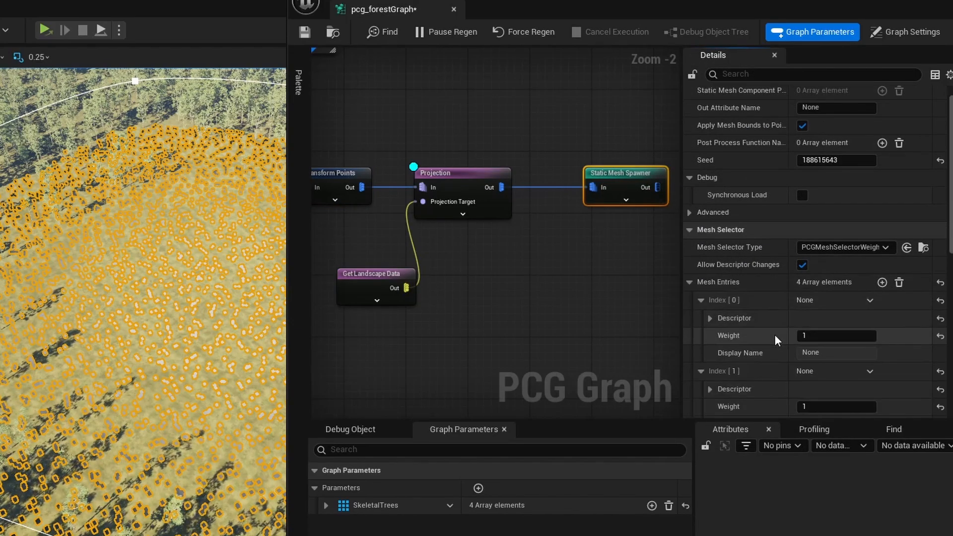
- Assign Wild_Grass_A as the static mesh of the spawner's mesh entry at index 0
left_click(711, 297)
scroll(735, 305, "down", 4)
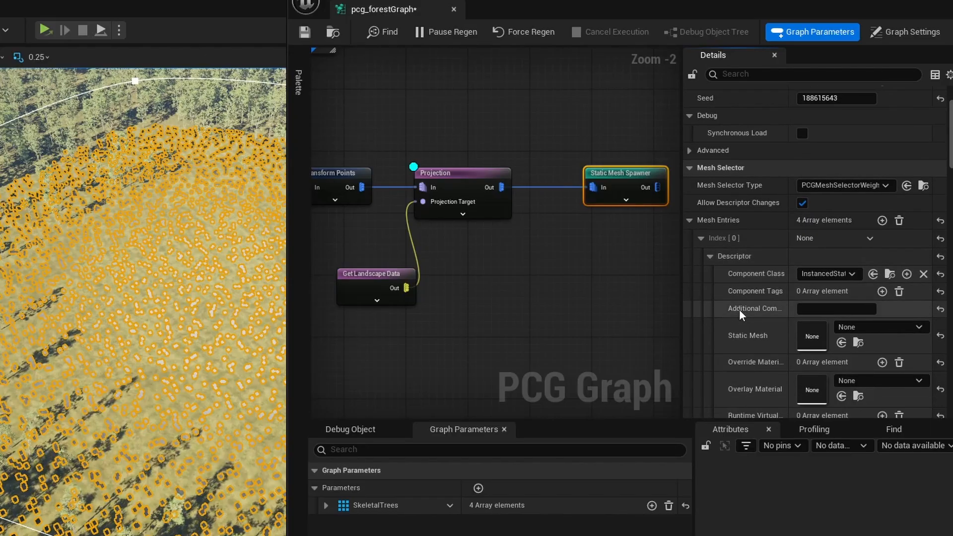
left_click(859, 286)
type("wild grass")
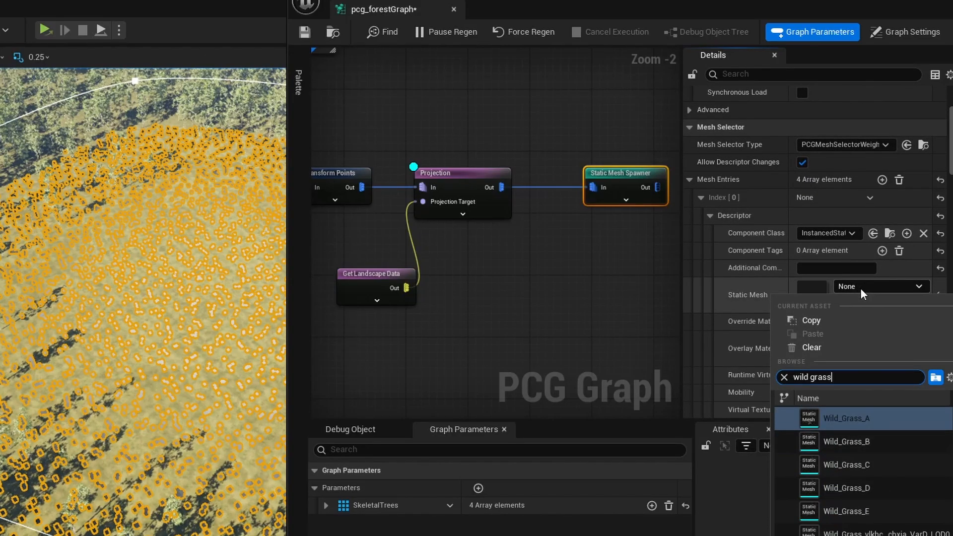
key("Return")
left_click(710, 216)
- Assign Wild_Grass_B as the static mesh of the mesh entry at index 1 and inspect the field's grass at ground level
left_click(709, 287)
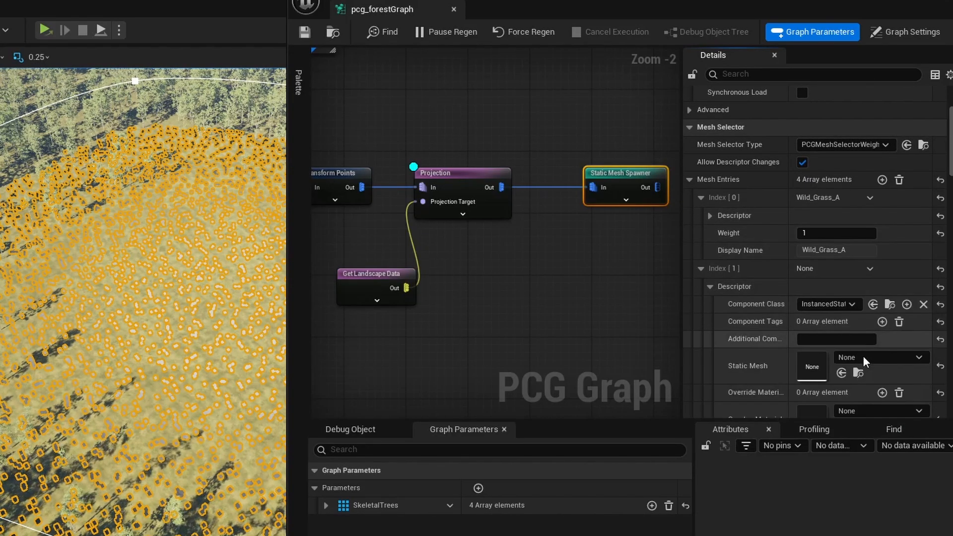
left_click(863, 356)
type("wild grass")
left_click(854, 513)
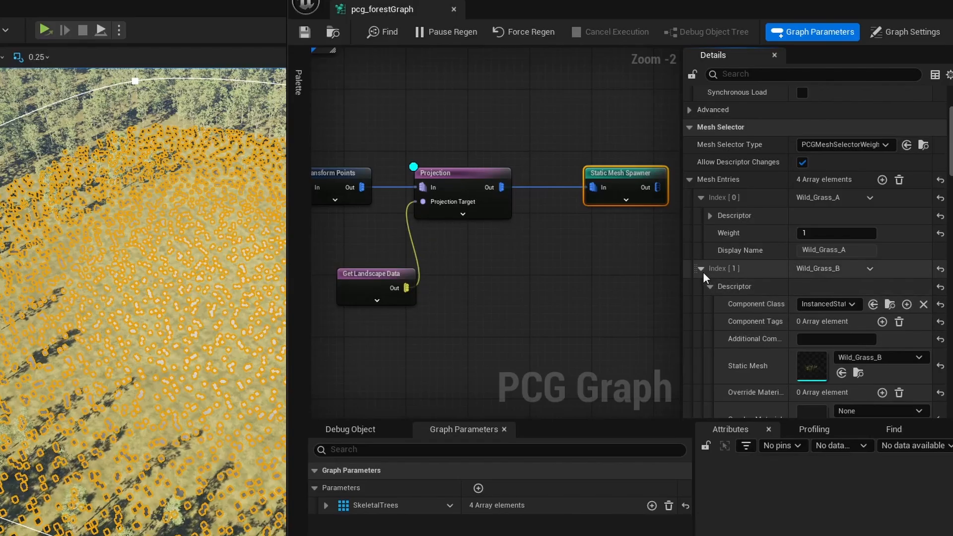
left_click(710, 287)
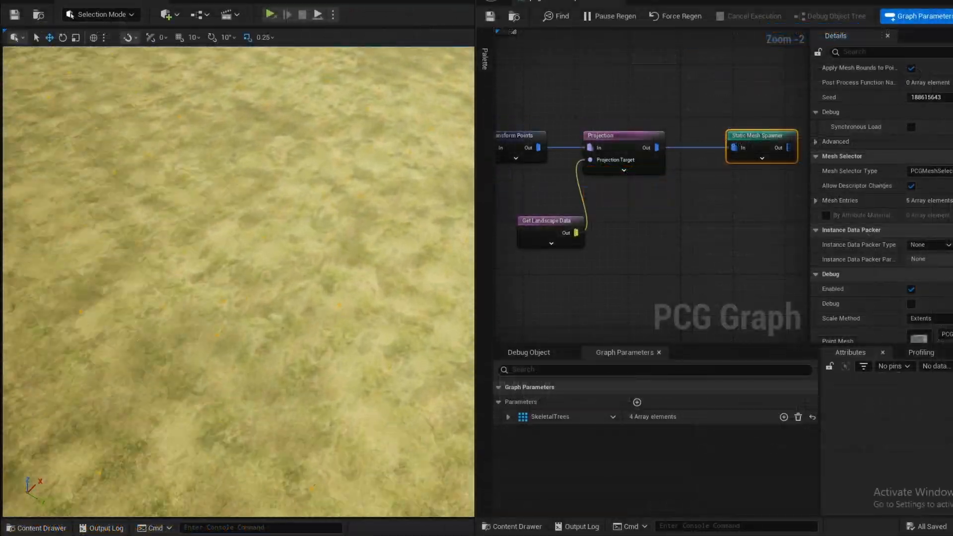
right_click_drag(206, 293, 174, 238)
left_click(206, 293)
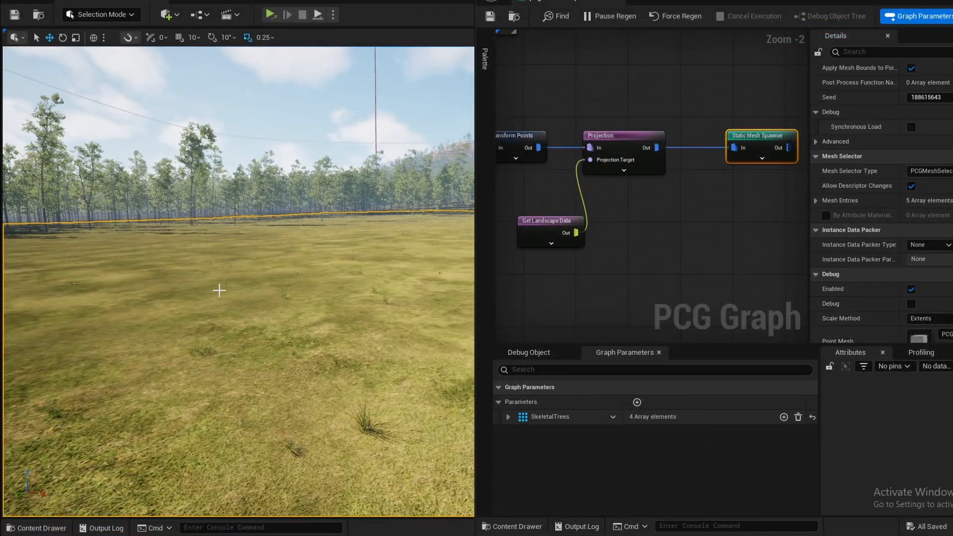
- Set the Transform Points node's Scale Max to 3.0 and Scale Min to 2.0 to enlarge the field's grass
right_click_drag(645, 239, 704, 243)
left_click(580, 148)
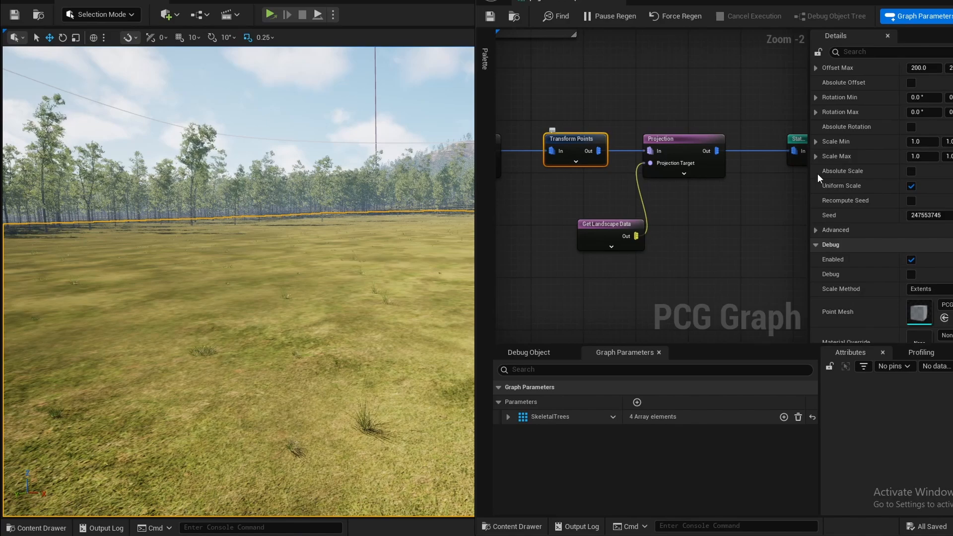
left_click(923, 157)
type("2")
key("Tab")
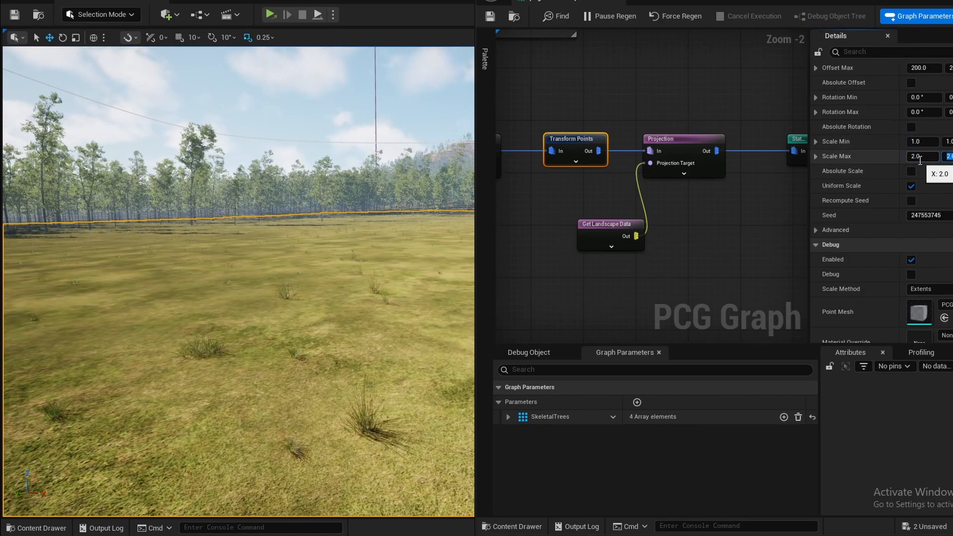
type("3")
key("Return")
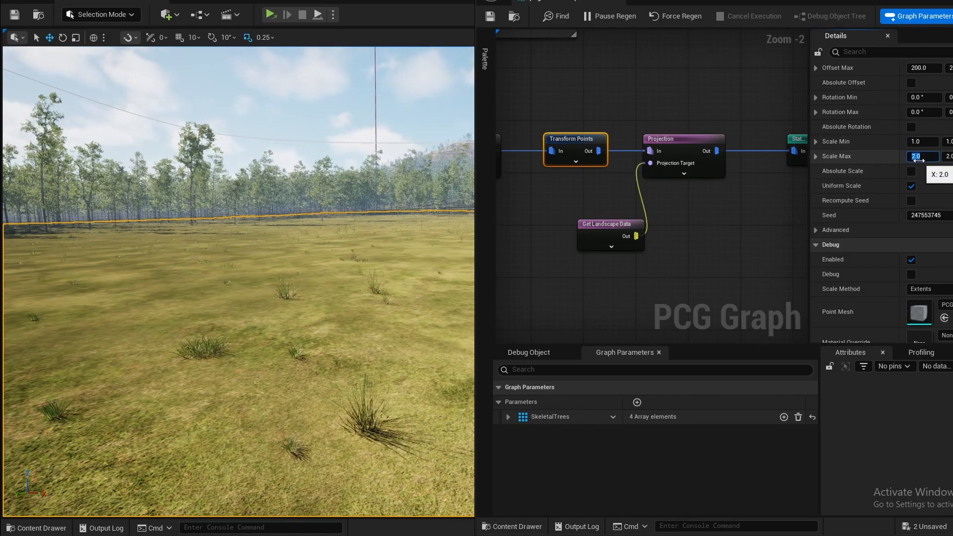
left_click(920, 142)
type("2")
key("Tab")
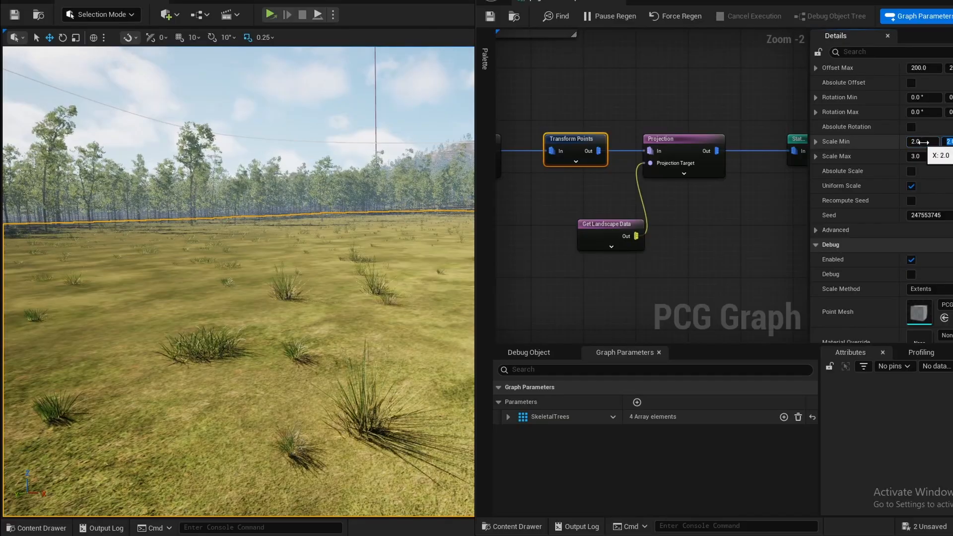
left_click(933, 156)
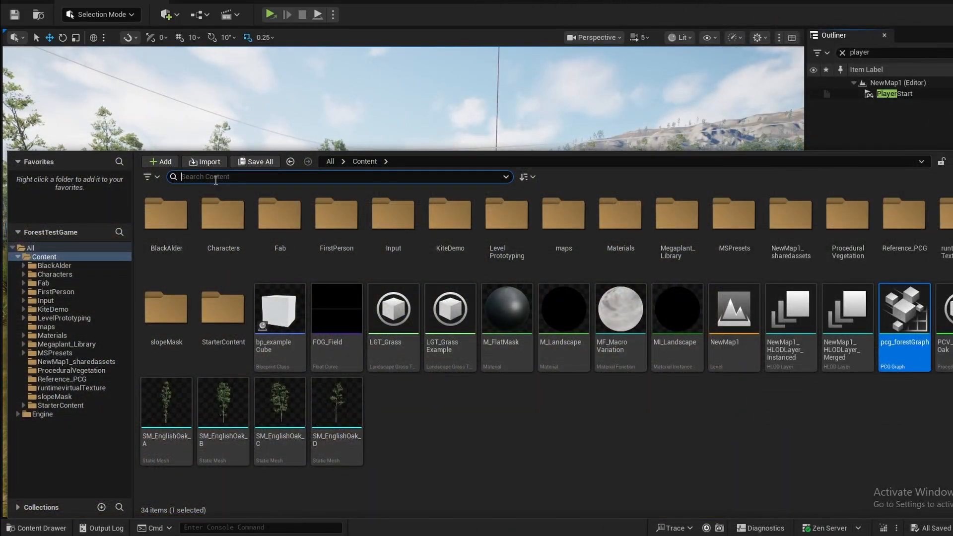
- Search the project content for "wild" and open the Wild_Grass_A static mesh
left_click(215, 180)
type("w")
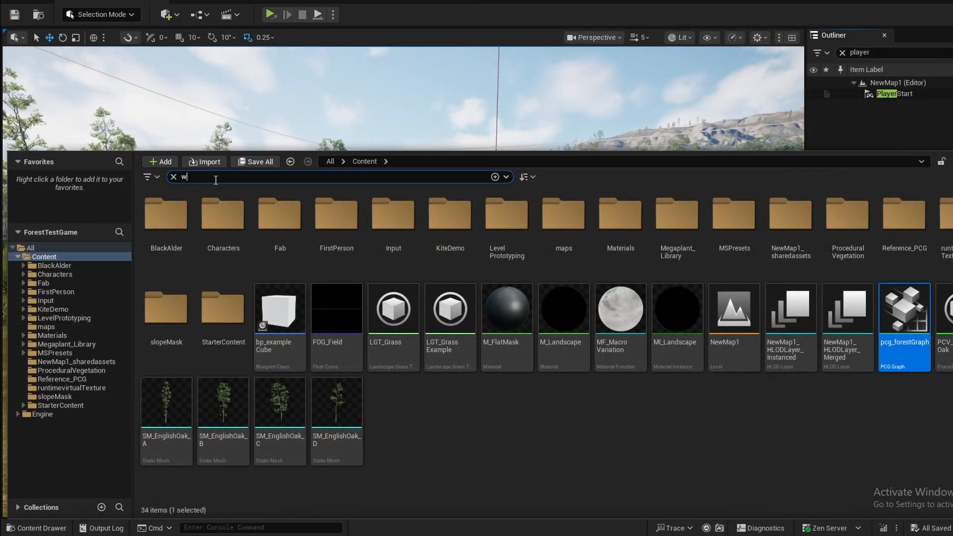
type("ild")
left_click(168, 260)
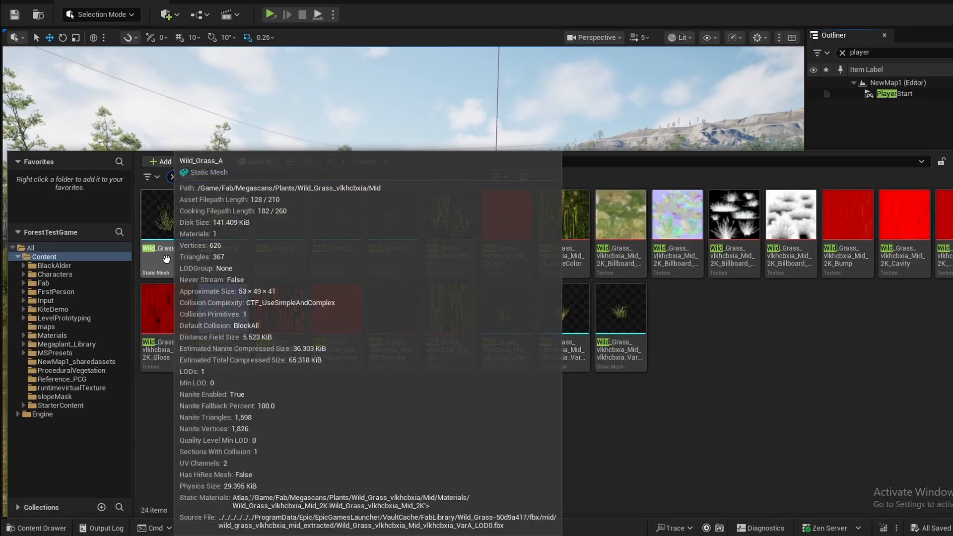
double_click(167, 264)
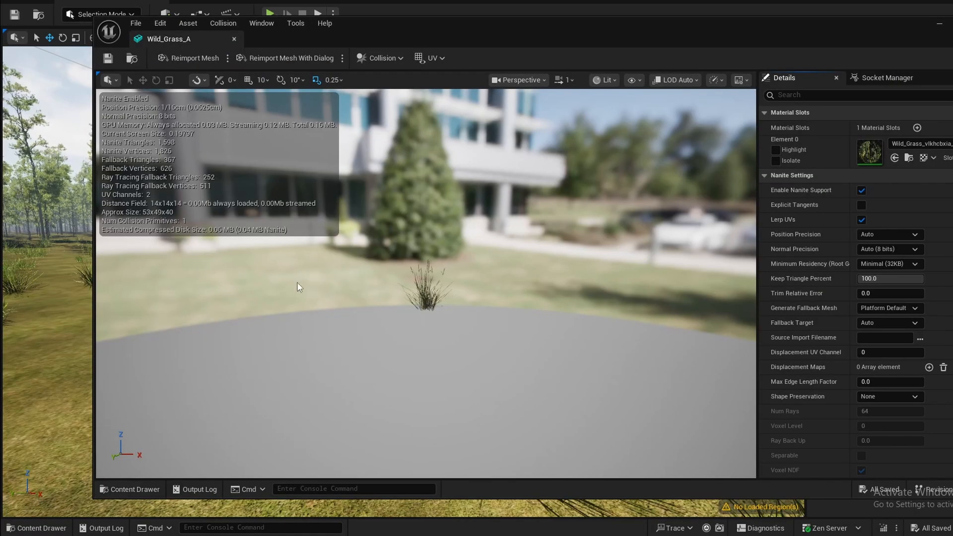
- Locate the material used in the mesh's Element 0 slot, open that material instance and expand its 07 - Wind parameter group
left_click(911, 157)
double_click(280, 374)
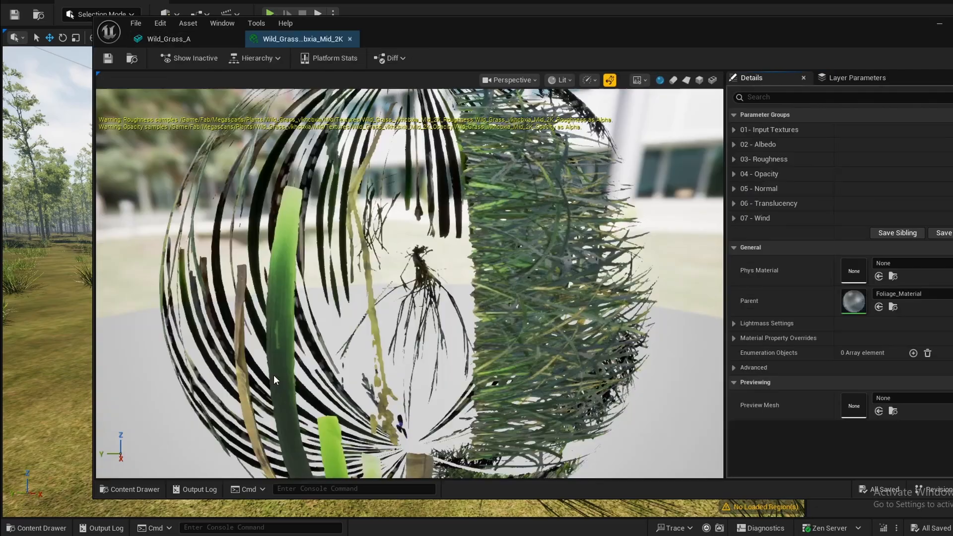
left_click(733, 219)
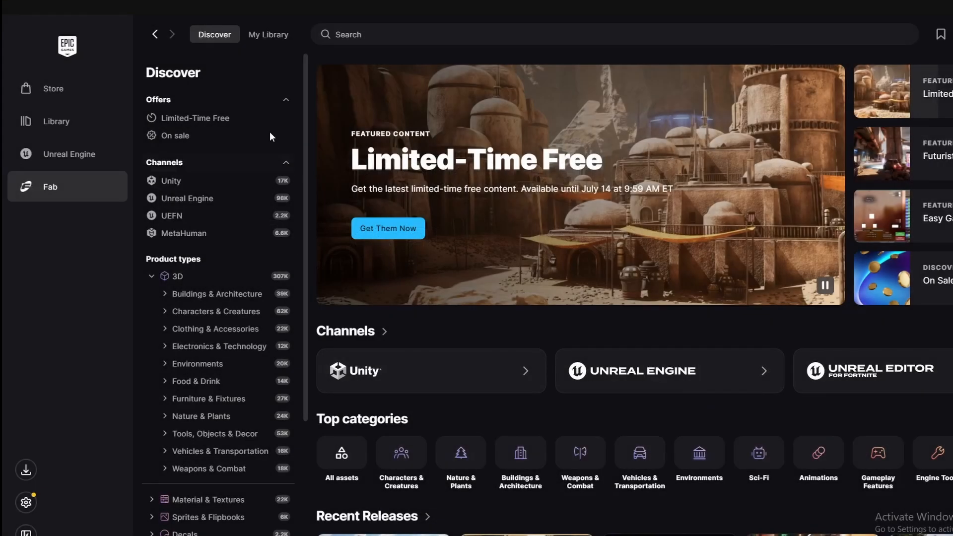
- Switch to Fab in the Epic Games Launcher and open the Mossy Forest Boulder asset from the personal library
left_click(263, 36)
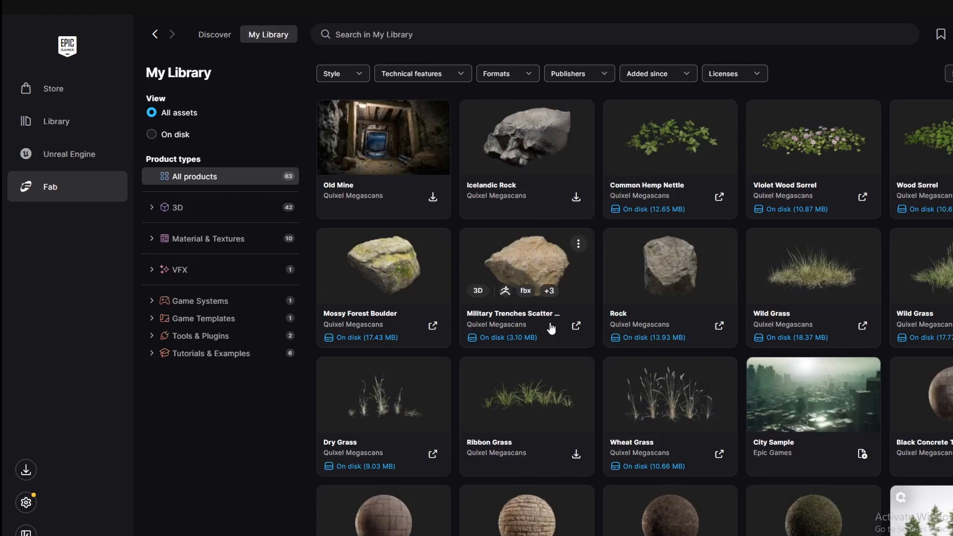
left_click(382, 259)
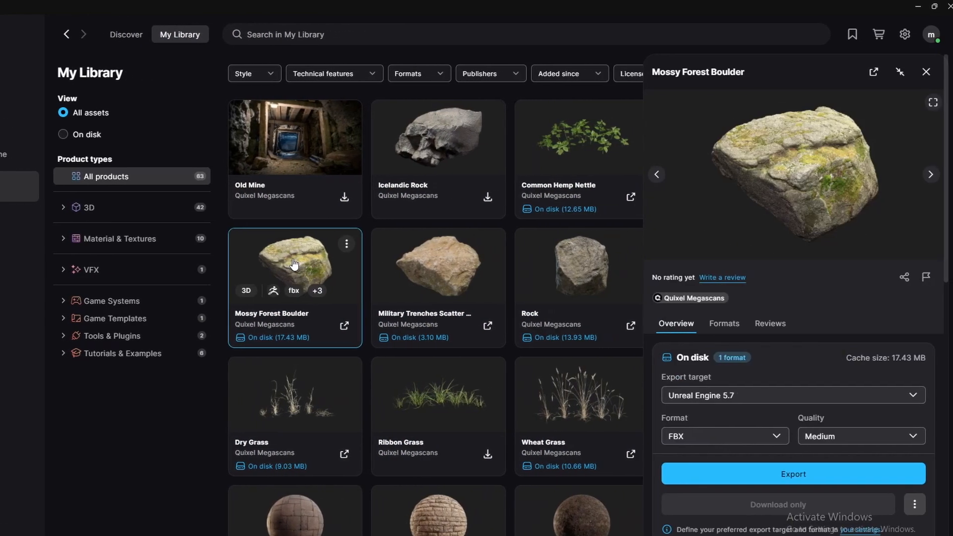
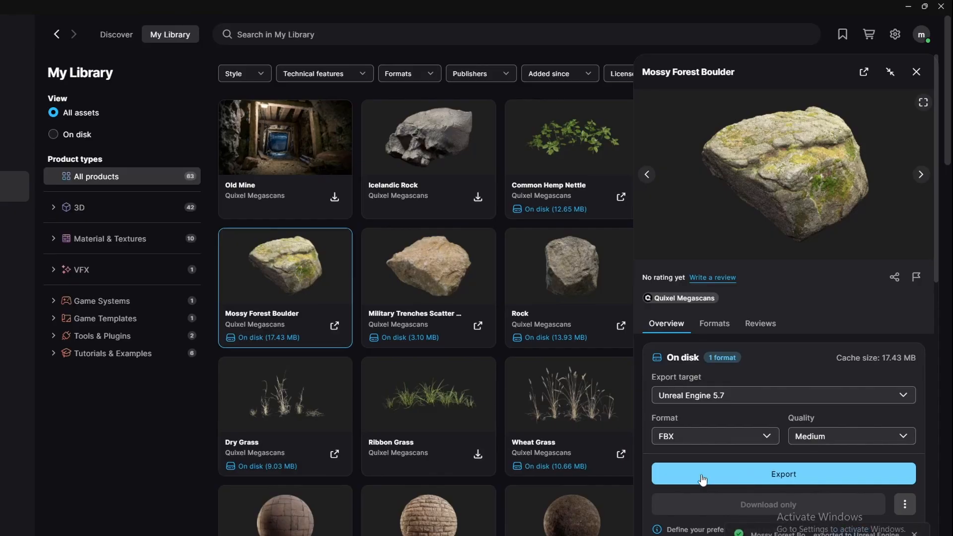
- Select the Military Trenches Scatter asset in the Fab library, then enable Nanite support on the FieldRock_A static mesh and apply it
left_click(421, 274)
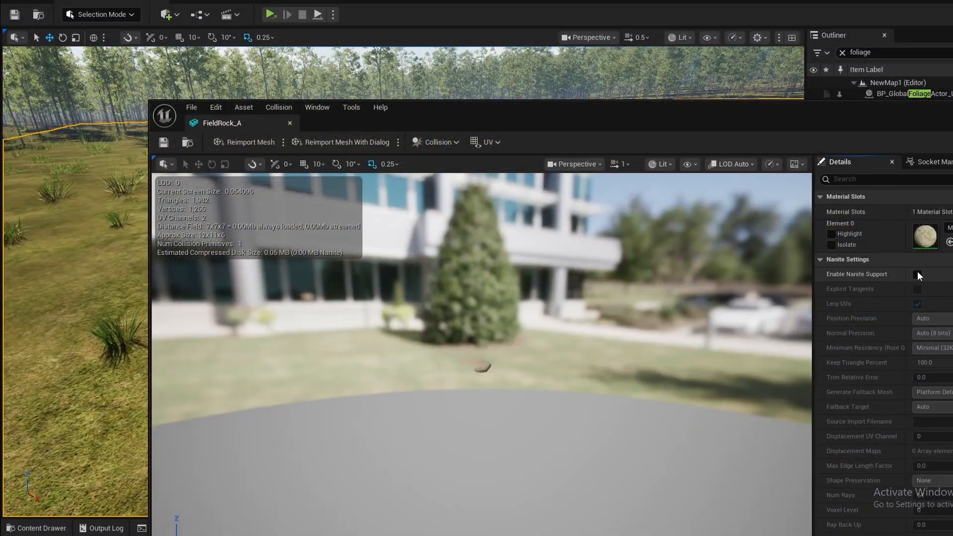
left_click(917, 274)
left_click_drag(763, 129, 591, 20)
scroll(713, 303, "down", 4)
left_click(755, 368)
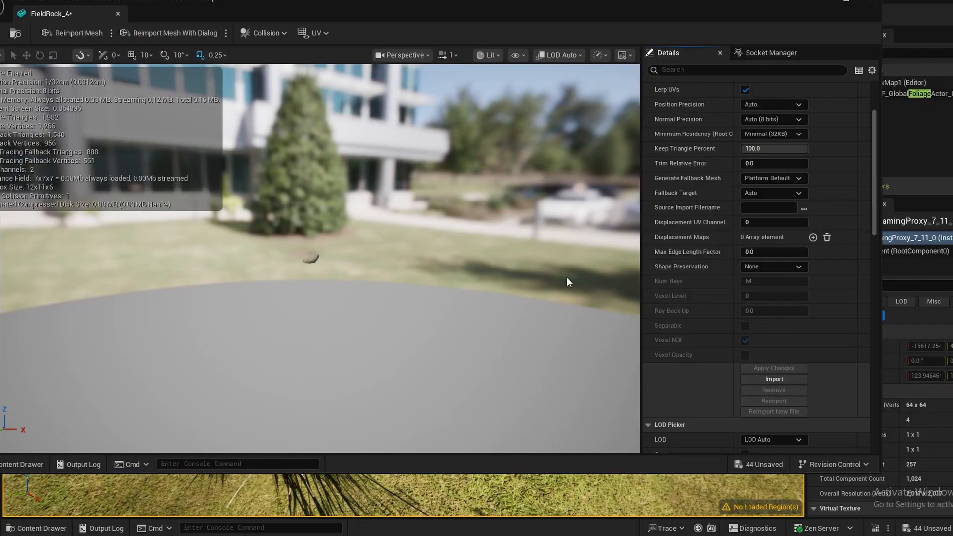
- Set the Interior Sample Spacing of the lower Spline Sampler to 600.0*1.5 and save
left_click(855, 82)
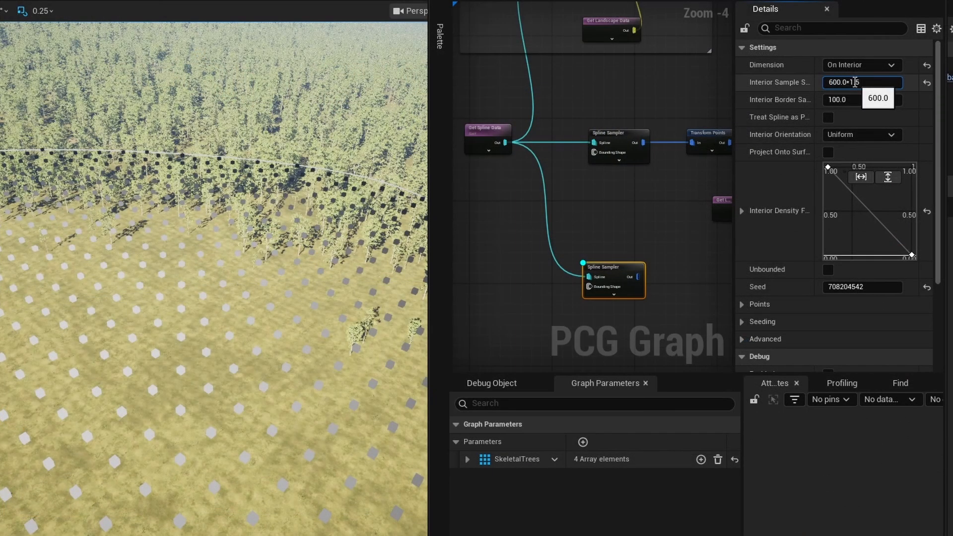
key("Return")
key("ctrl+s")
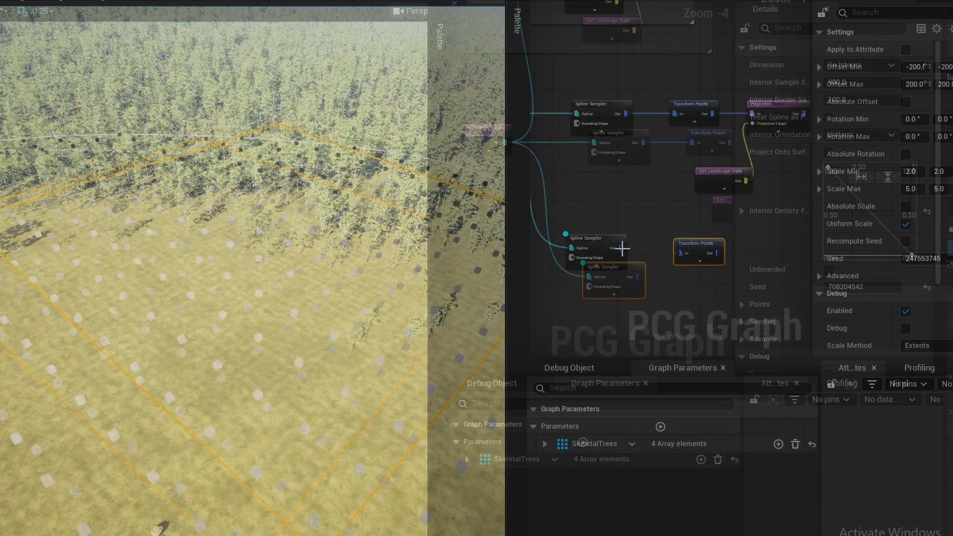
- Show the debug points of the lower Transform Points node and connect its output to the lower Projection node
key("d")
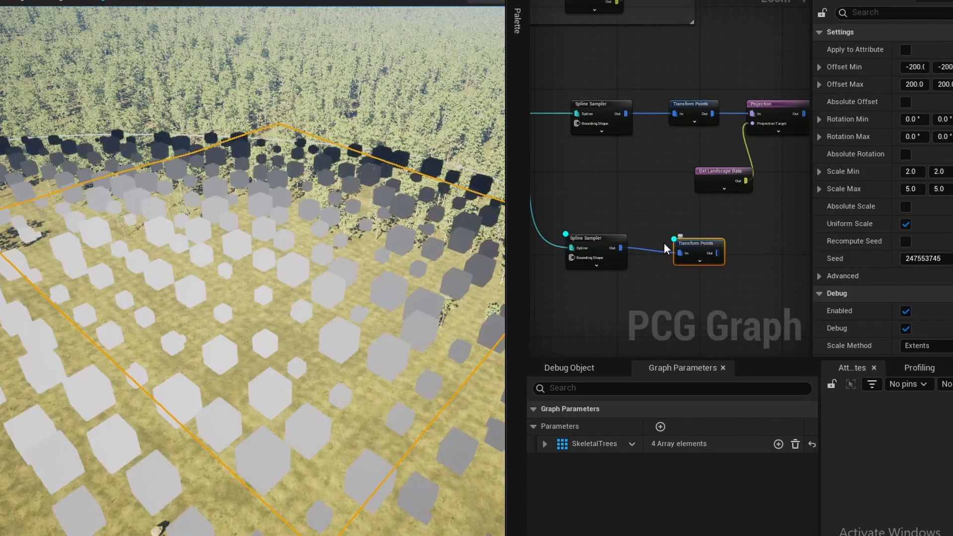
left_click(597, 241)
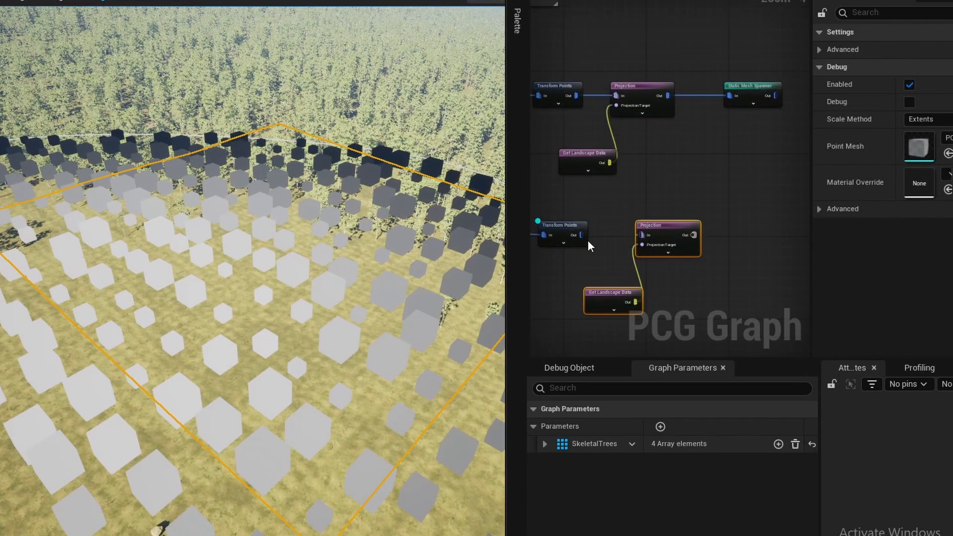
left_click_drag(582, 235, 640, 237)
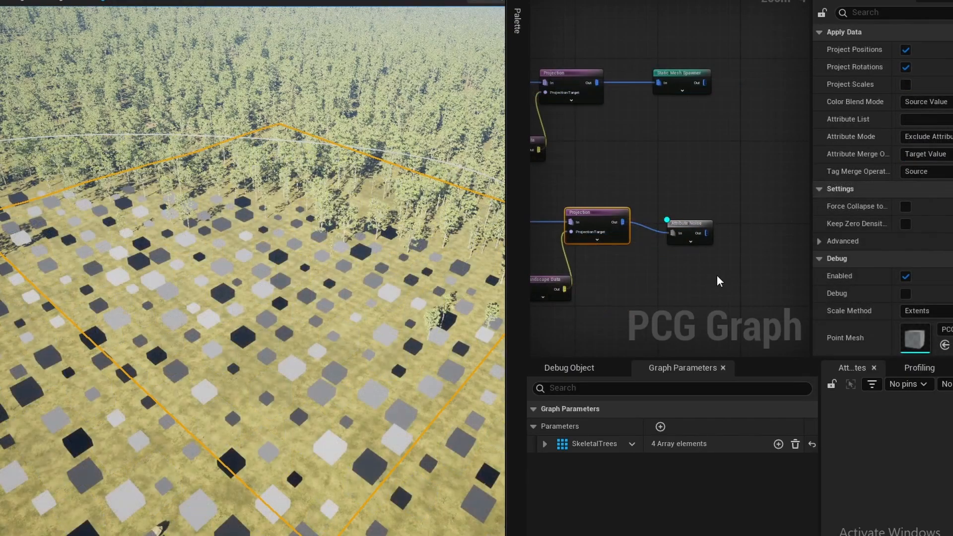
- Add a Density Filter node fed by the Attribute Noise output and adjust its density bounds to thin out the rocks
right_click_drag(717, 275, 653, 267)
left_click_drag(639, 224, 695, 227)
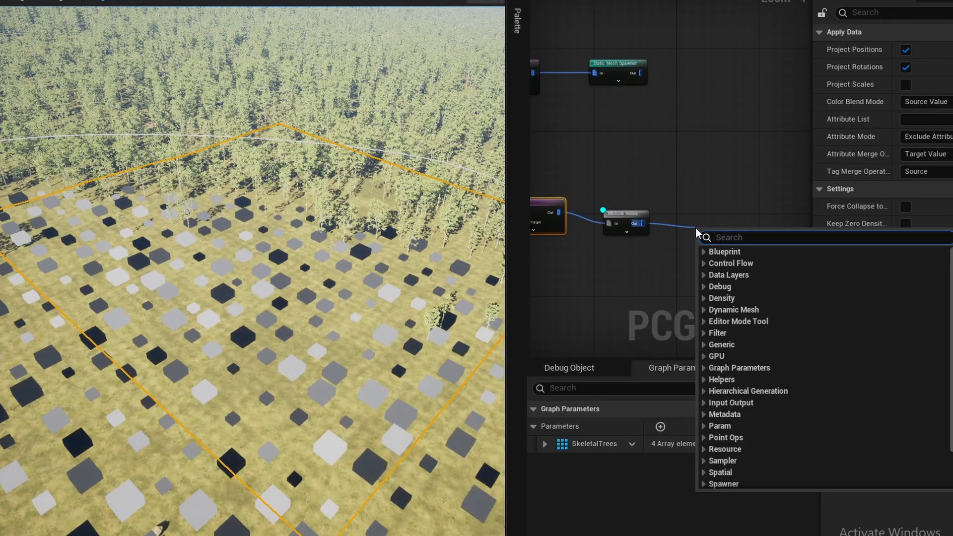
type("density filt")
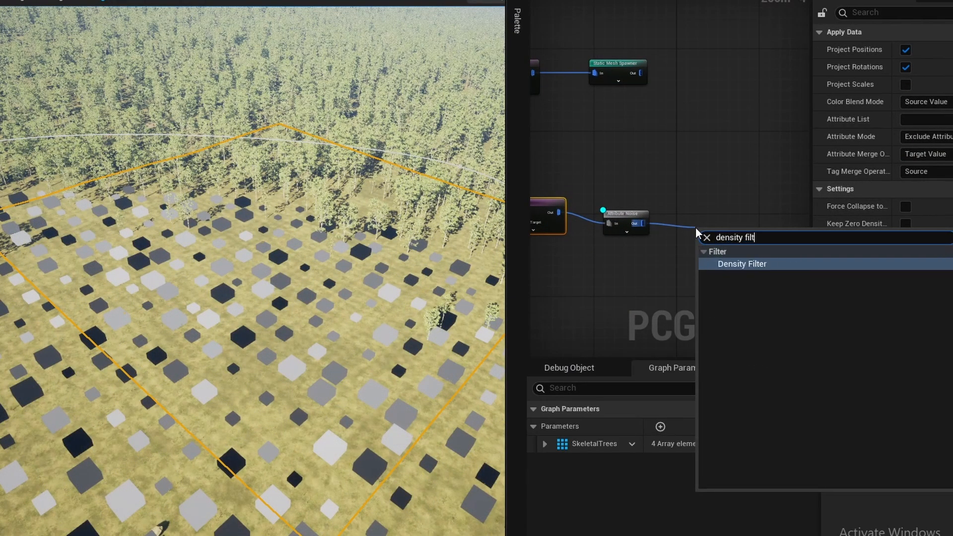
key("Return")
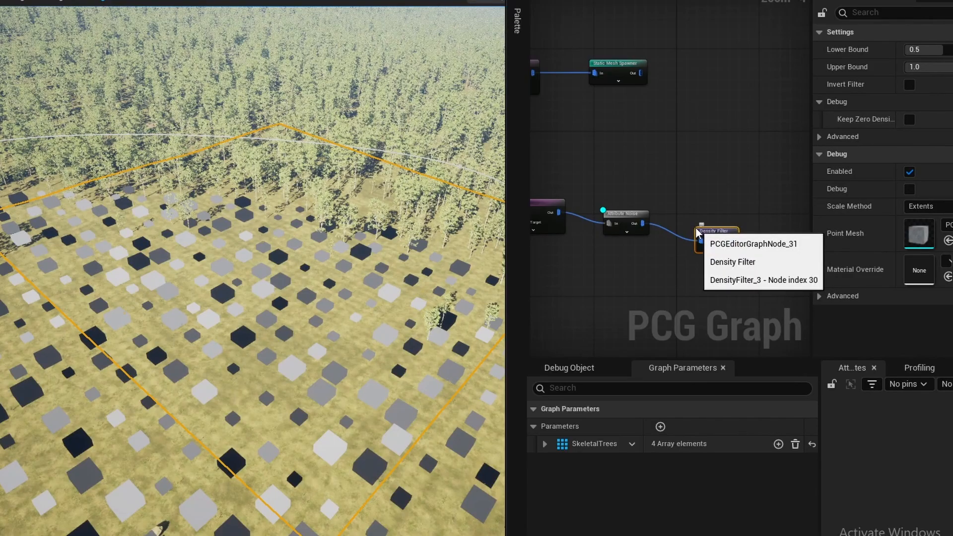
left_click_drag(708, 235, 689, 215)
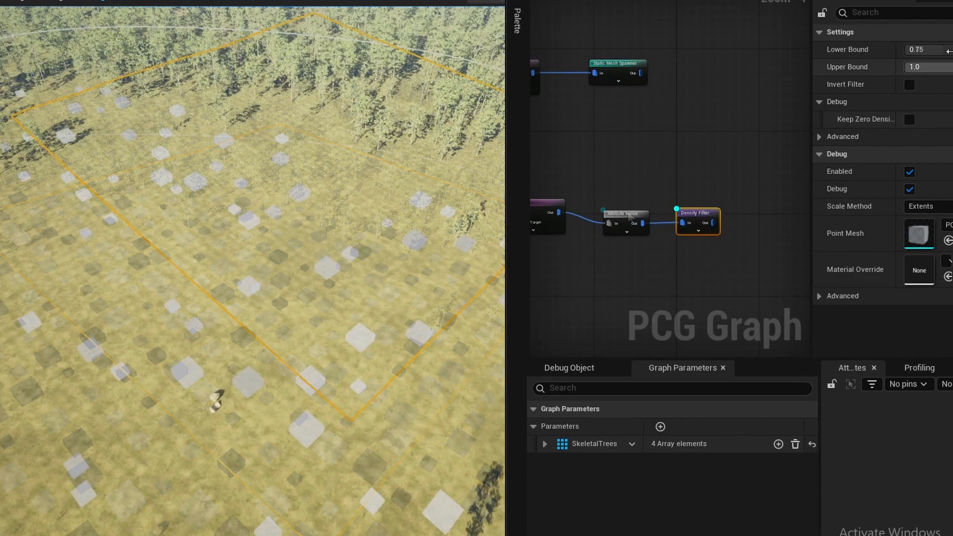
left_click(951, 49)
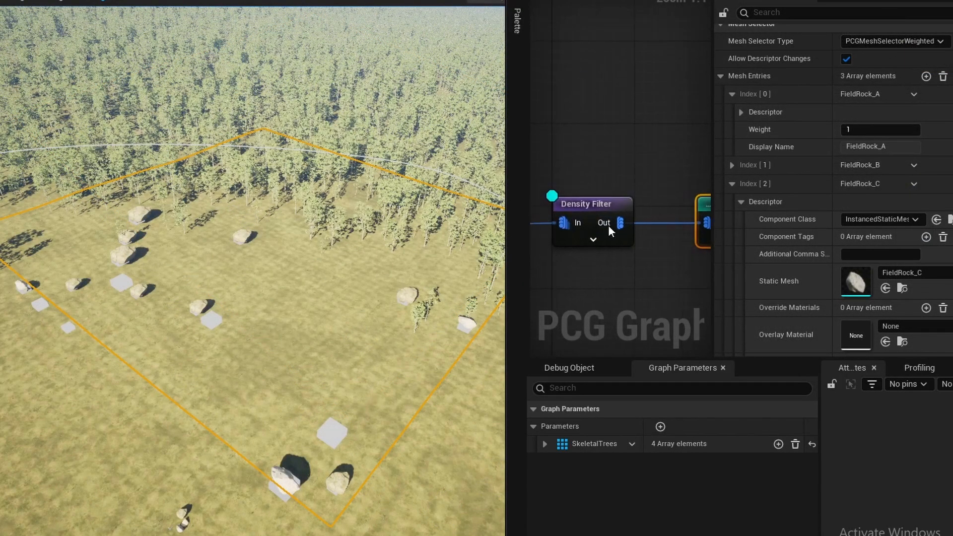
left_click(606, 206)
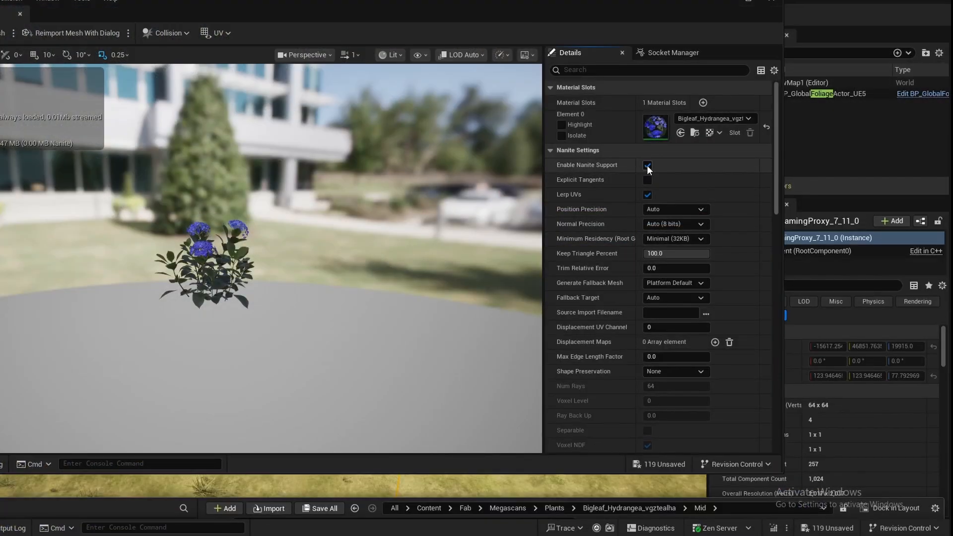
- Apply the Nanite changes on the Bigleaf Hydrangea static mesh, close the mesh and bring up the project content
scroll(665, 168, "down", 4)
left_click(665, 299)
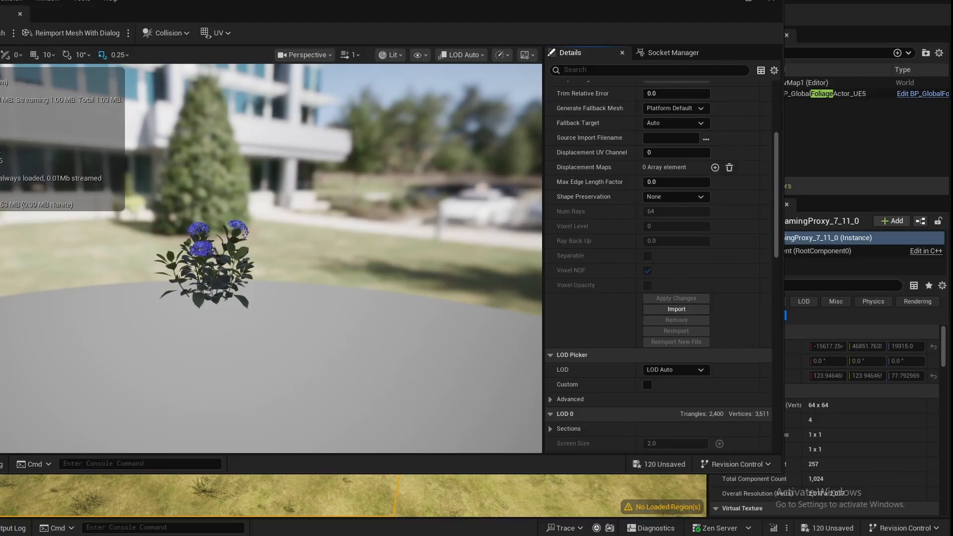
left_click(21, 14)
key("ctrl+space")
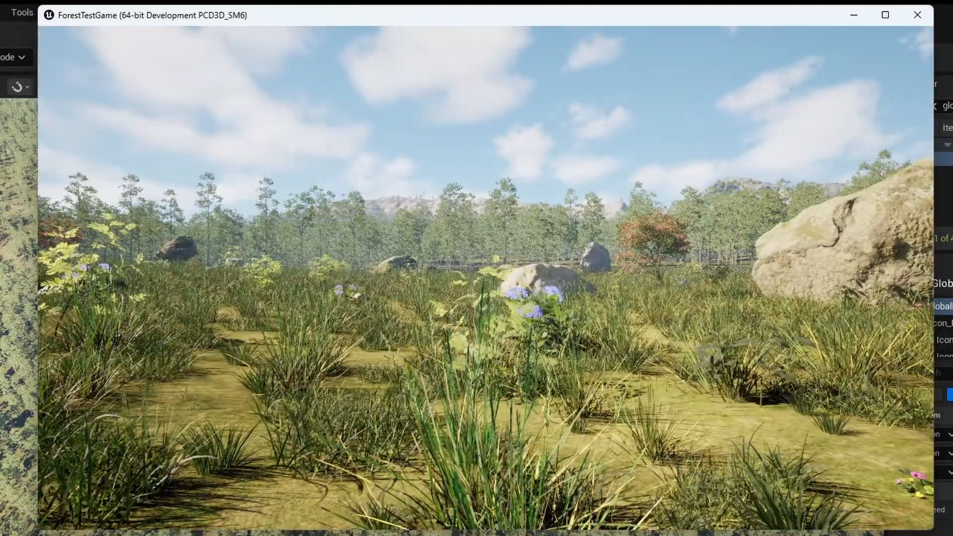
- Walk through the field in the standalone game preview and examine the grass, boulders, flowers and surrounding forest
key("w")
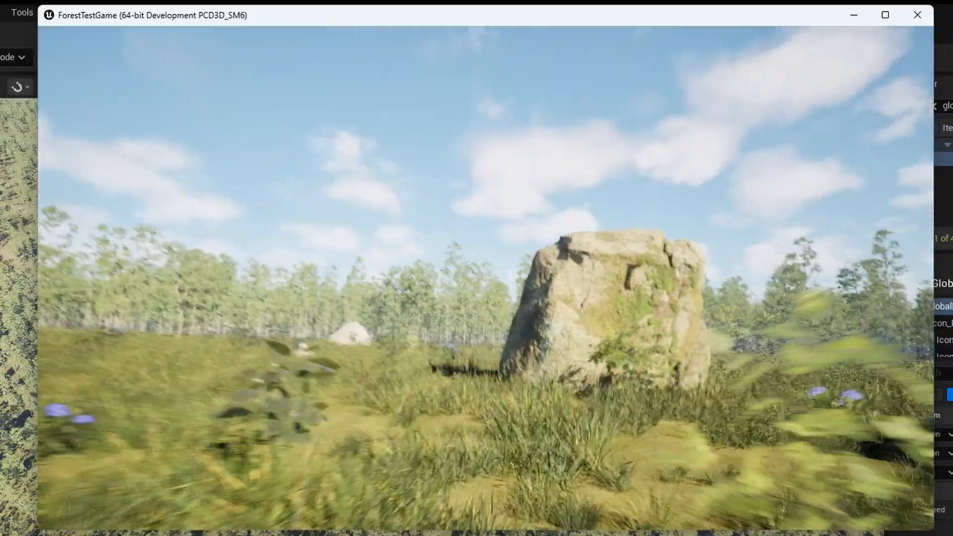
key("w")
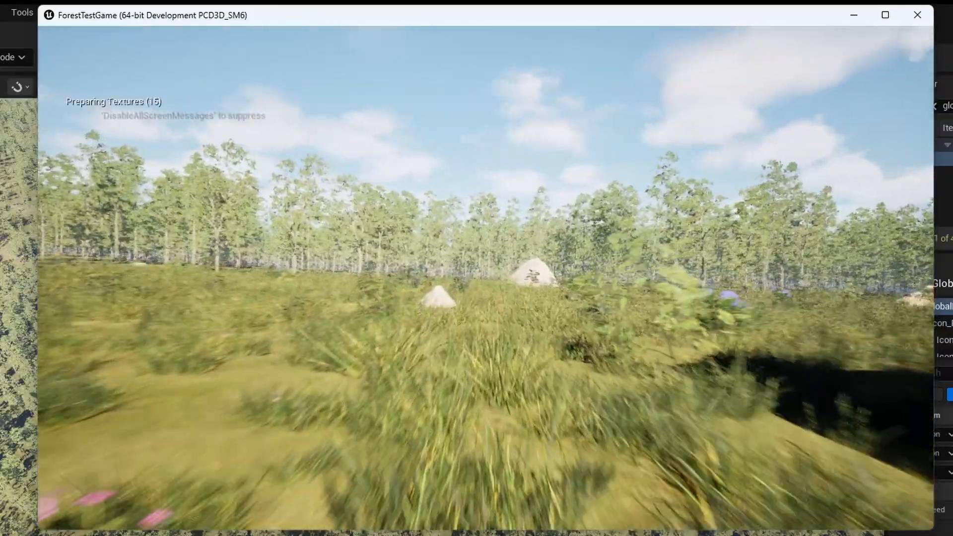
key("w")
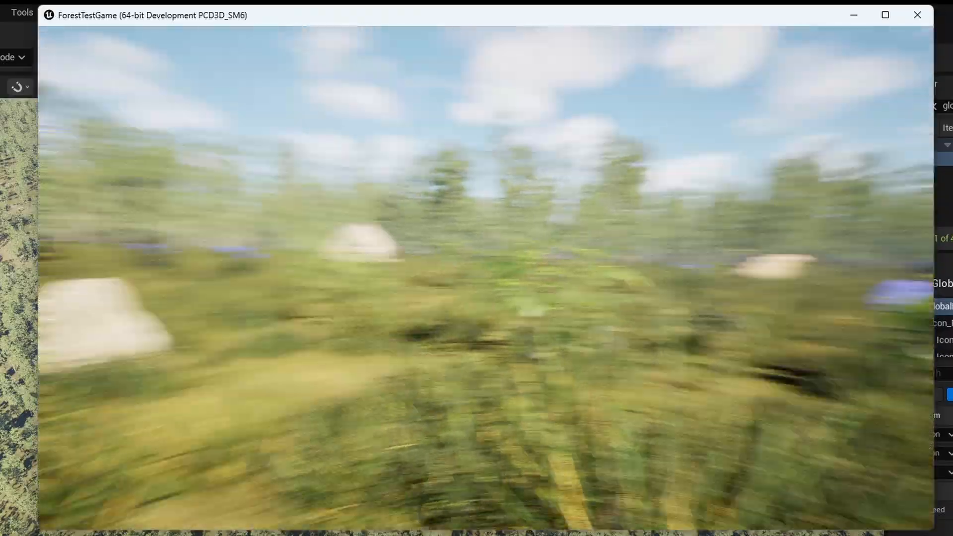
key("w")
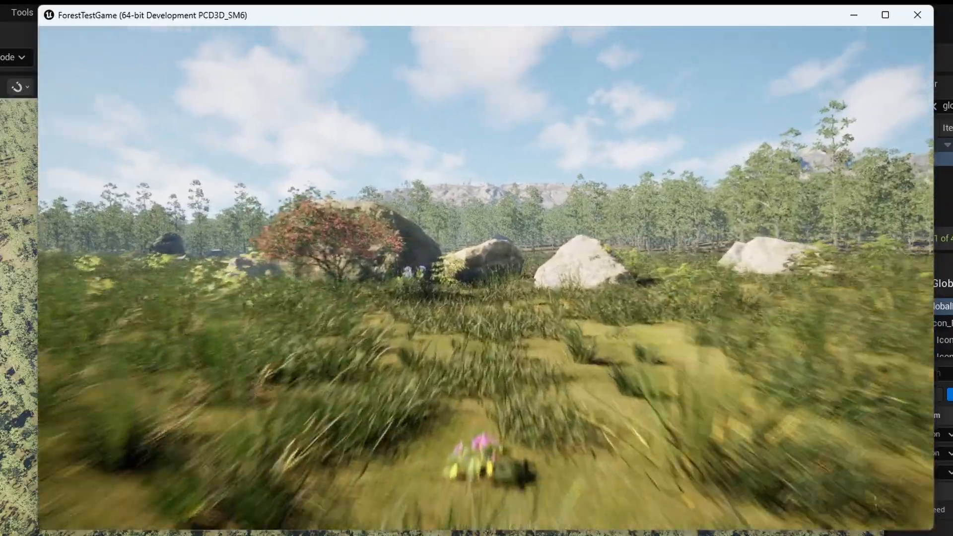
key("w")
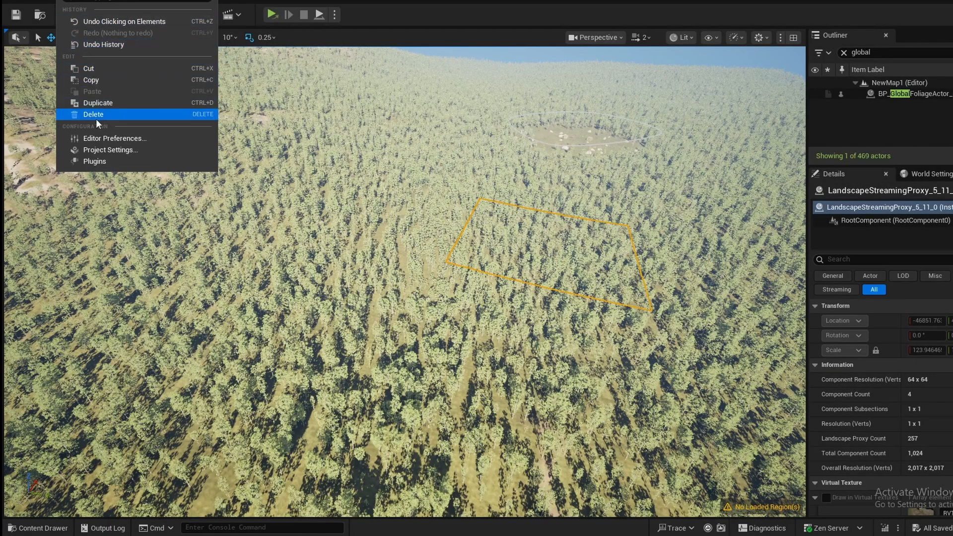
- Search the plugins for "water" and enable the experimental Water plugin
left_click(106, 157)
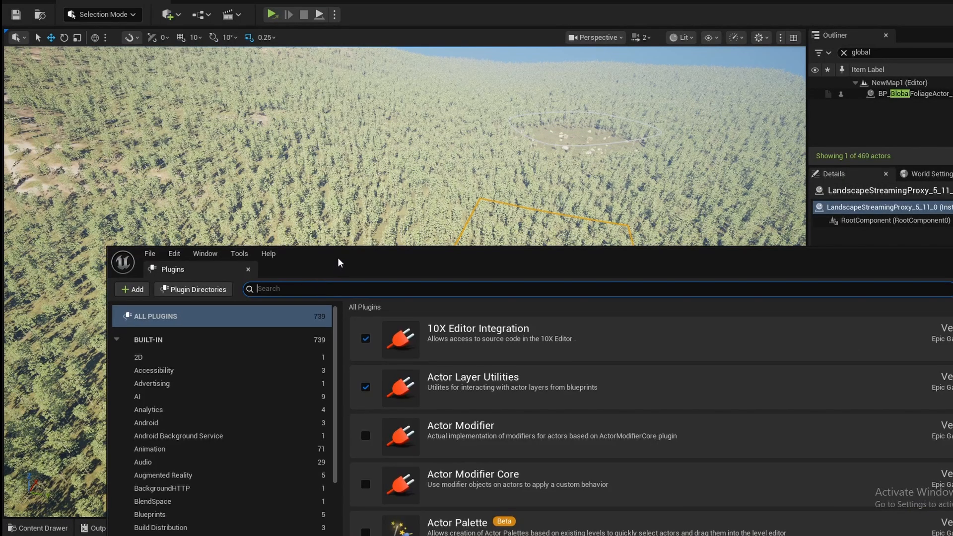
left_click_drag(340, 263, 265, 96)
type("wate")
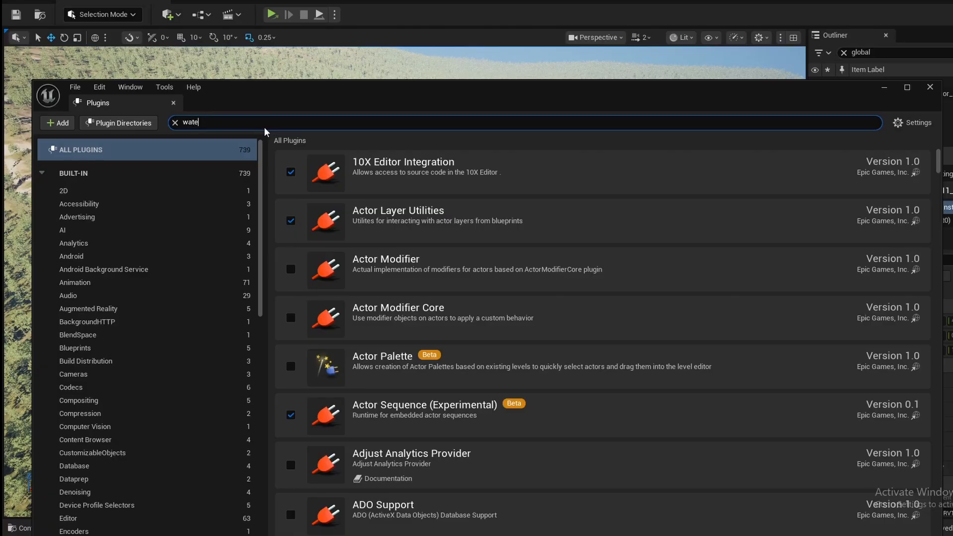
type("r")
left_click(291, 272)
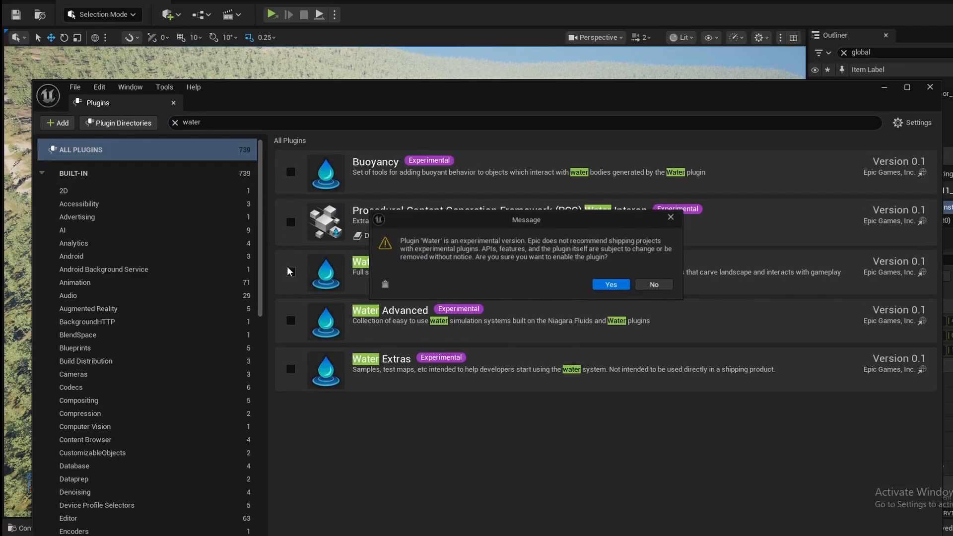
left_click(612, 287)
left_click_drag(472, 91, 457, 9)
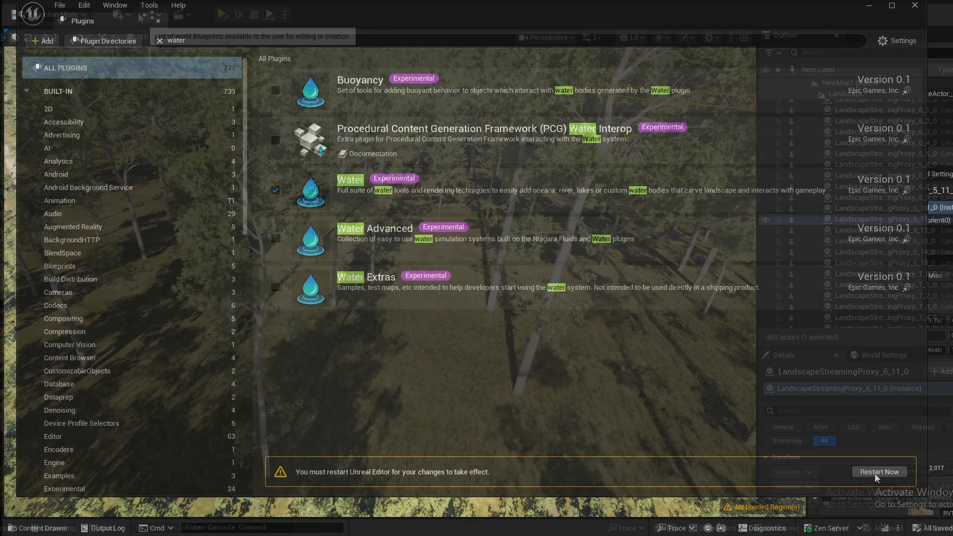
- Place a Water Body River actor among the trees and insert its Water landscape edit layer above the existing layer
left_click(119, 14)
type("water")
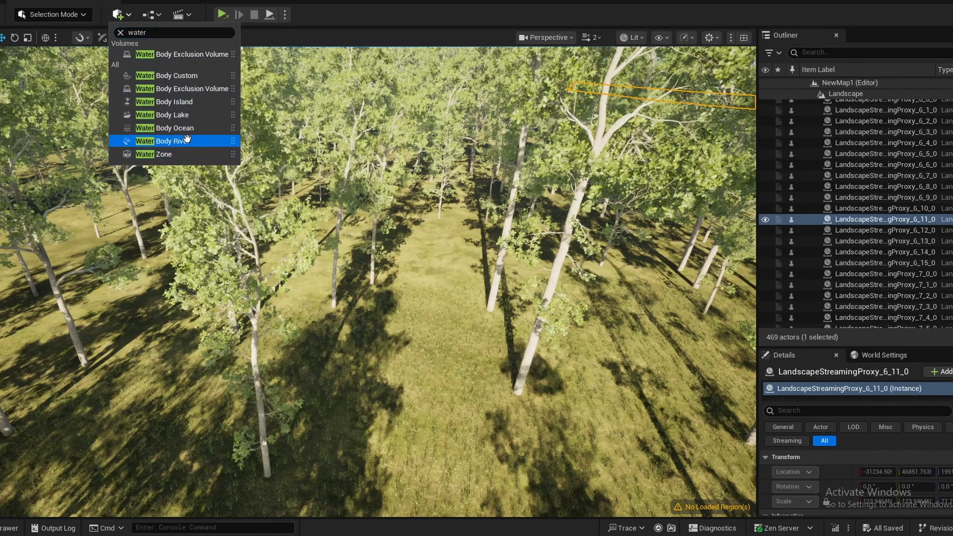
left_click_drag(164, 141, 173, 380)
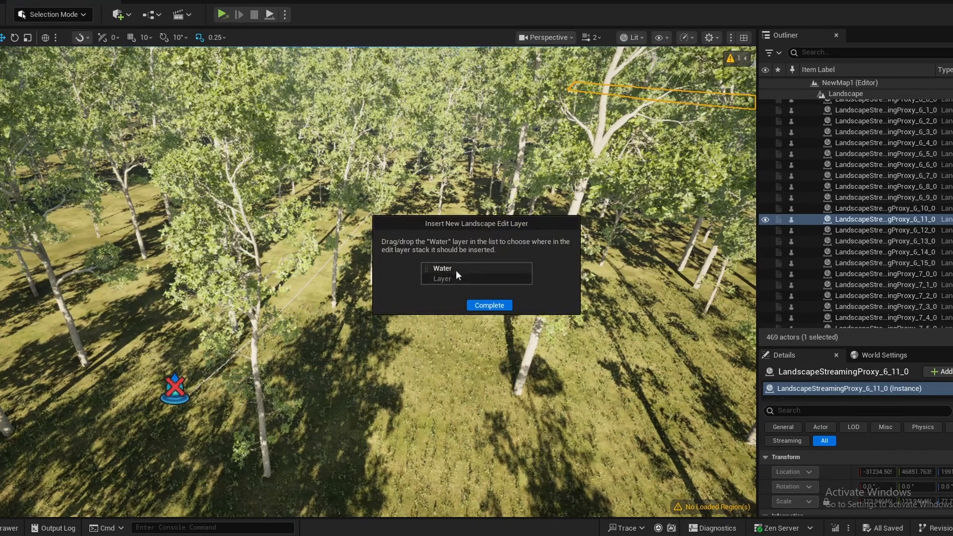
left_click(482, 305)
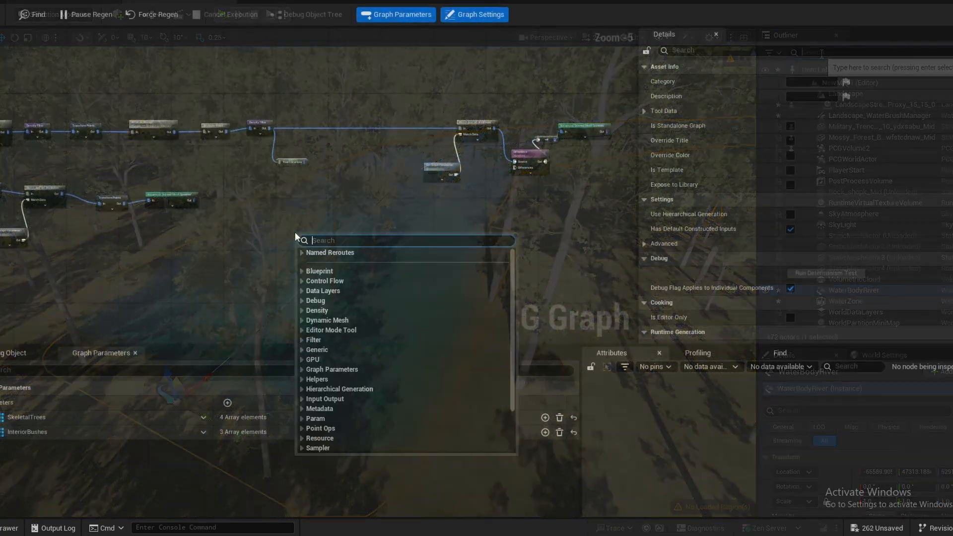
- Add a Get Actor Data node to the PCG graph in the empty area below the Tree Locations node
type("ge")
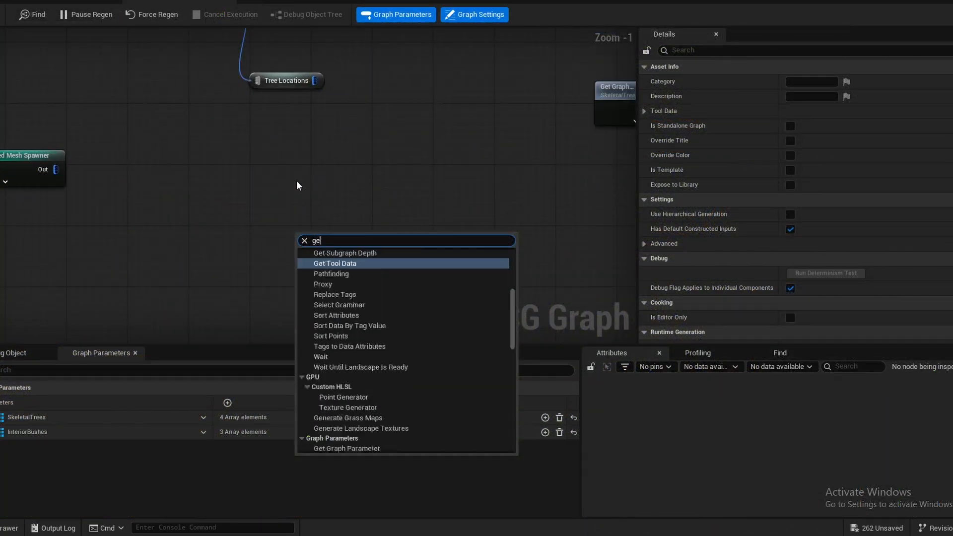
type("t act")
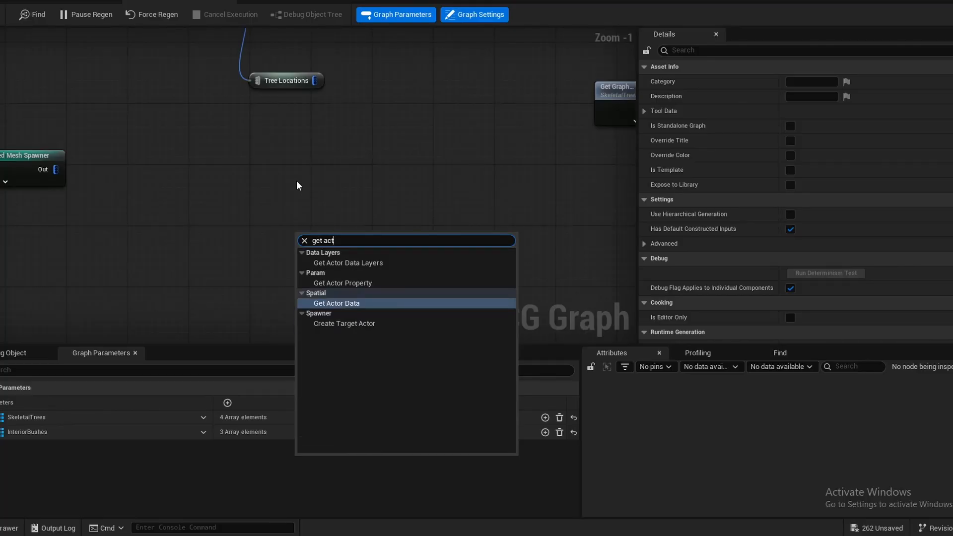
key("Return")
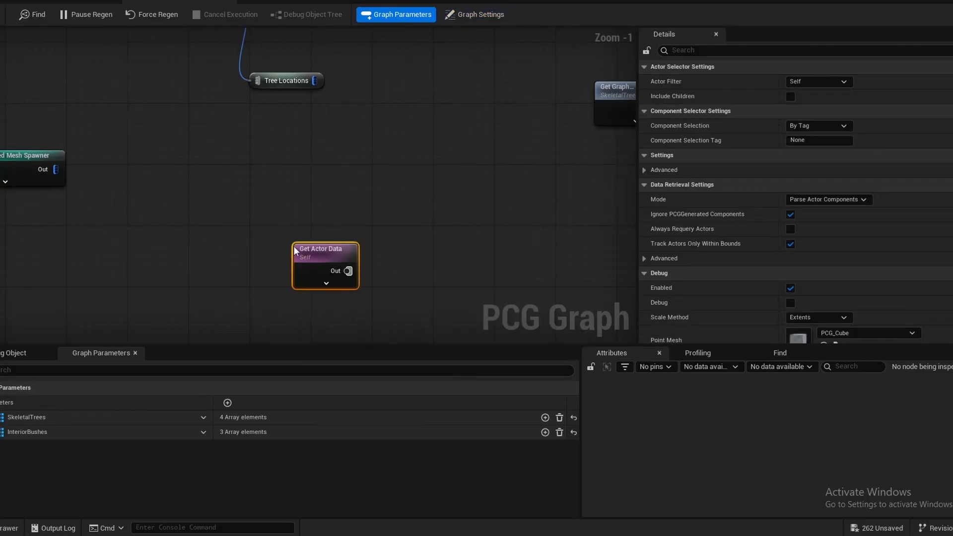
left_click_drag(323, 254, 295, 214)
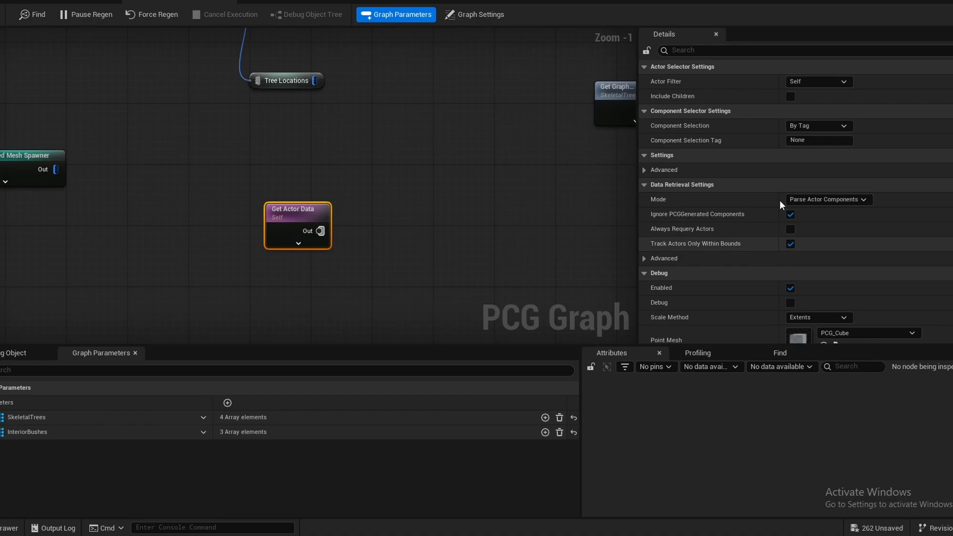
- Set the Get Actor Data node to filter All World Actors, selecting by class with WaterBodyRiver as the class
left_click(802, 83)
key("Escape")
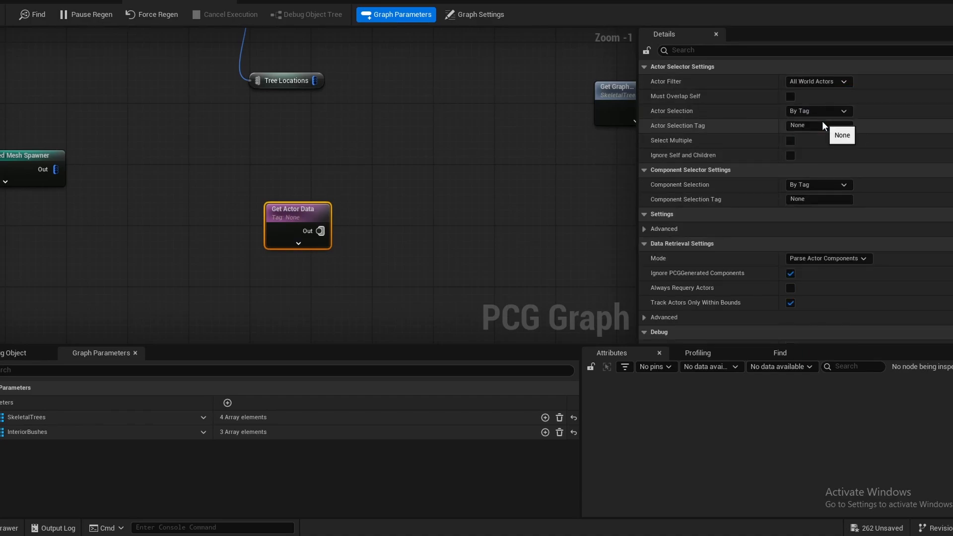
left_click(830, 110)
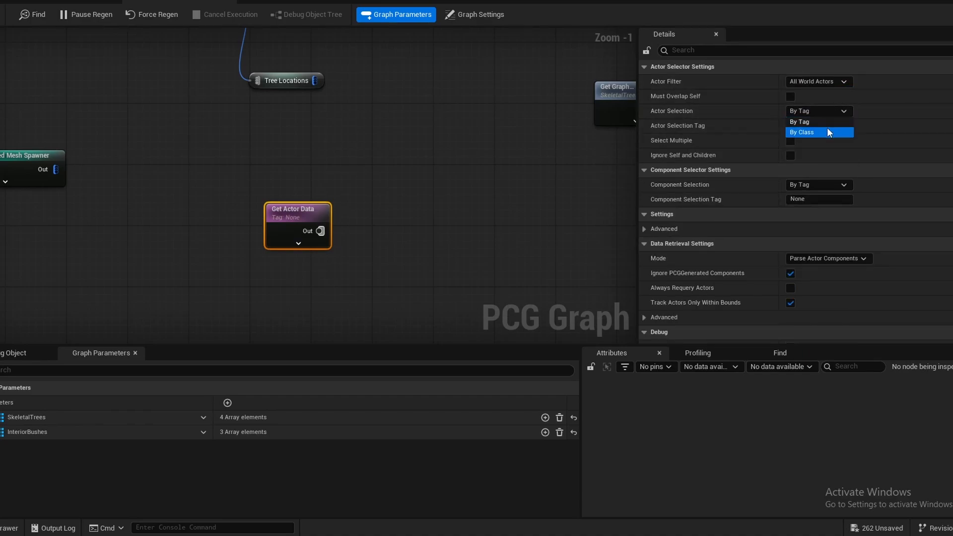
left_click(827, 130)
left_click(824, 127)
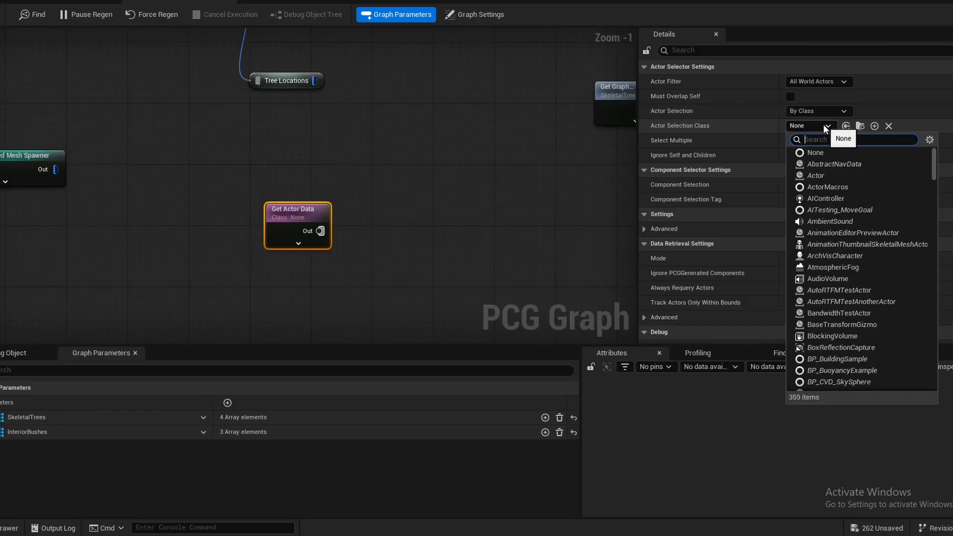
type("water")
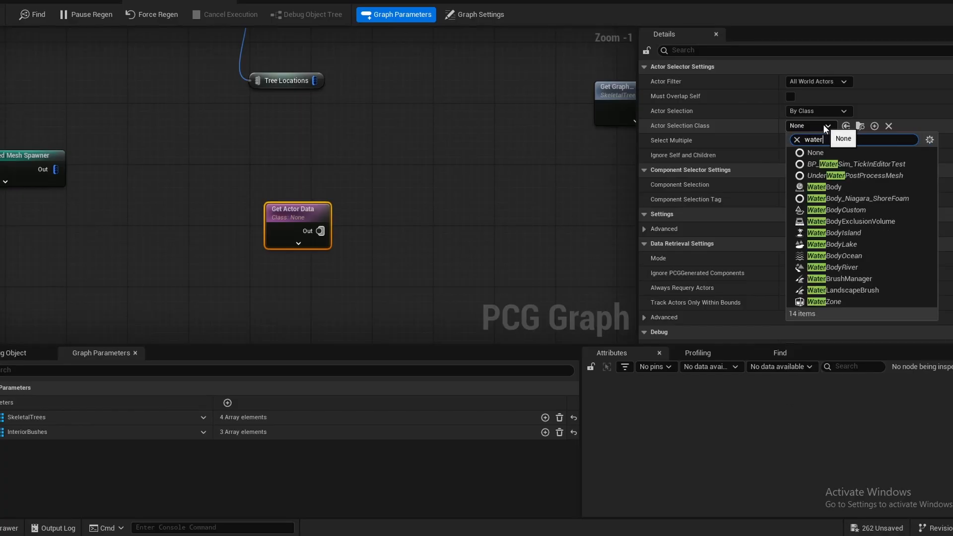
left_click(847, 273)
- Add a Spline Sampler node fed by the Get Actor Data output and arrange the auto-inserted filter node between them
left_click_drag(344, 230, 433, 234)
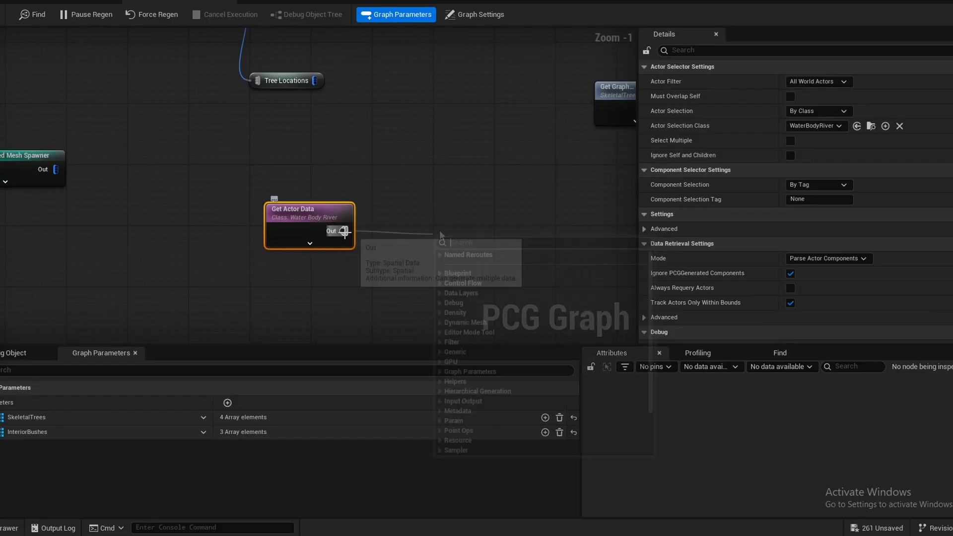
type("spline")
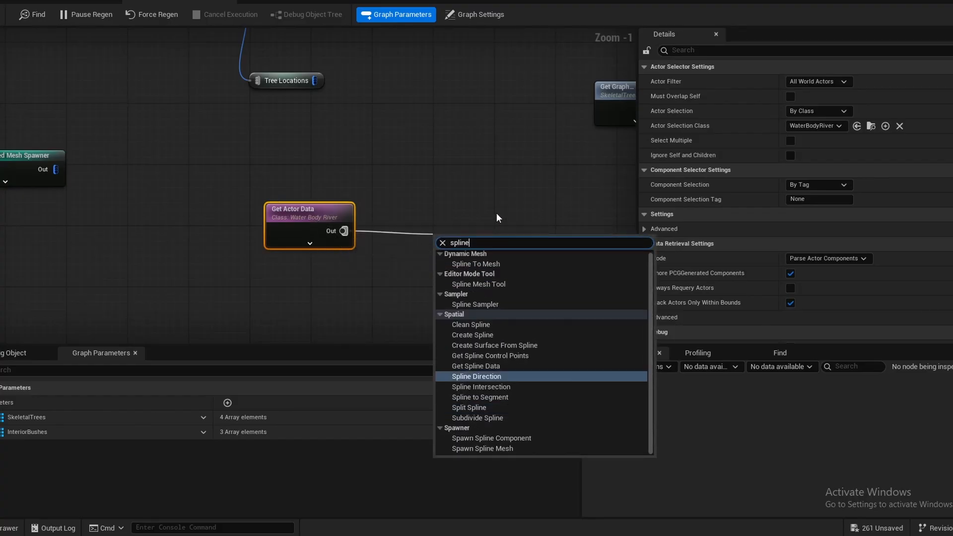
key("Return")
left_click_drag(508, 236, 531, 220)
left_click_drag(385, 226, 403, 279)
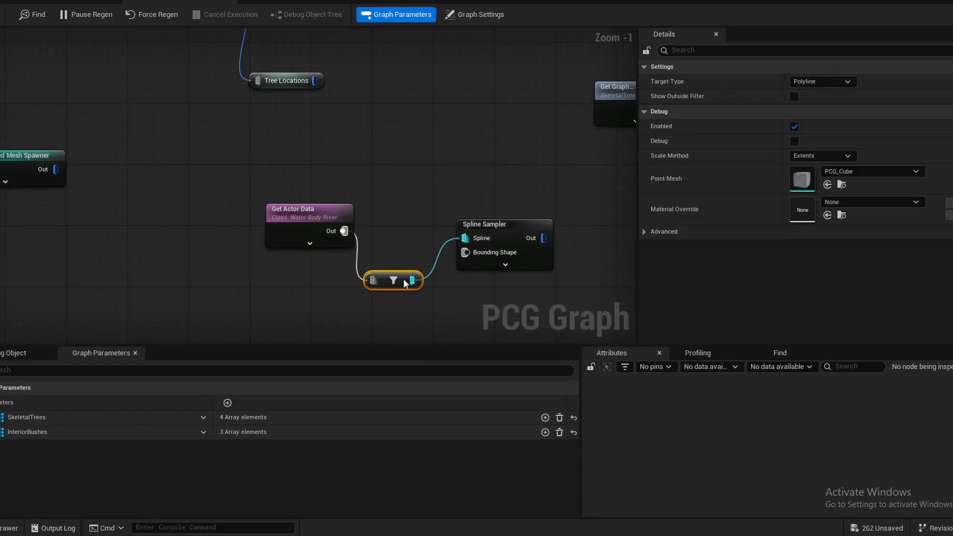
- Set the Spline Sampler to On Spline dimension with Distance mode, save, and preview its debug points along the river
left_click(484, 225)
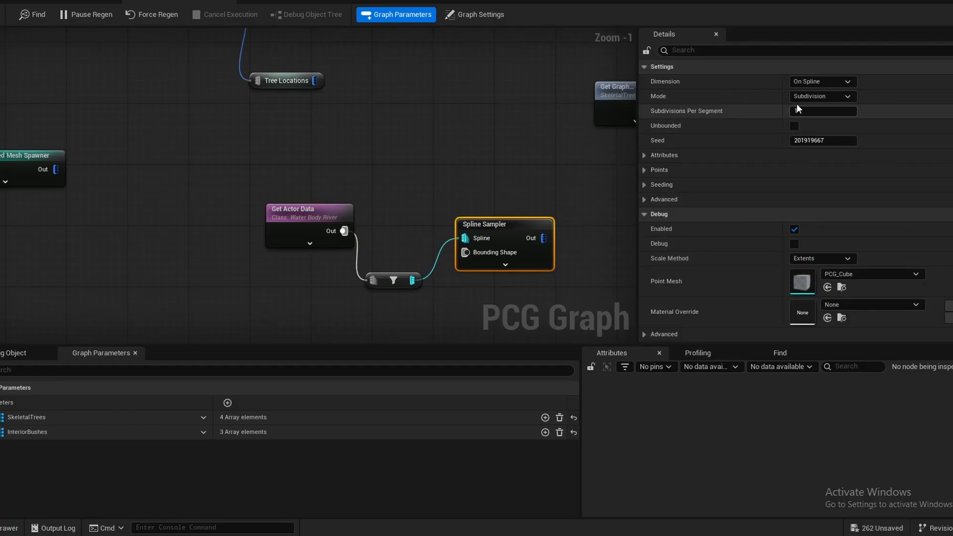
left_click(807, 81)
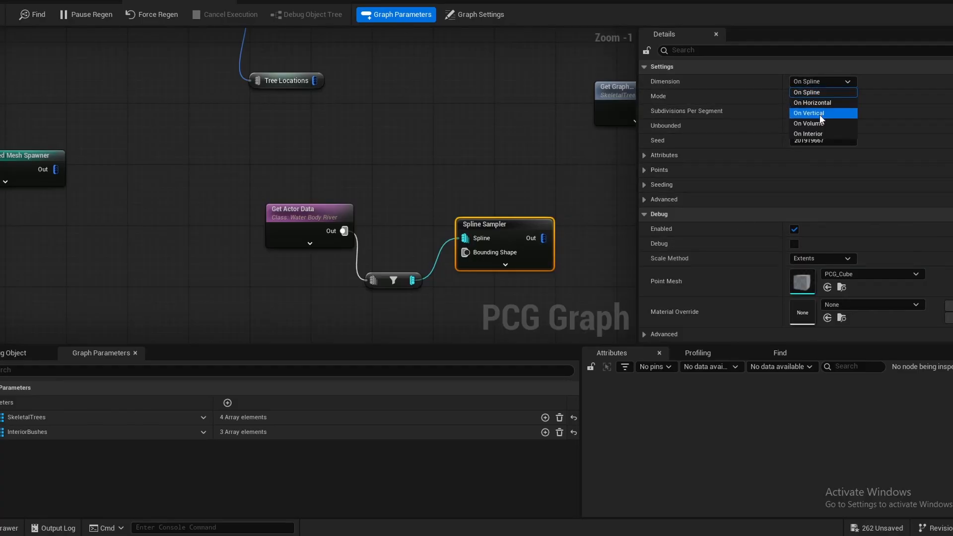
left_click(810, 92)
left_click(816, 96)
left_click(809, 117)
key("ctrl+s")
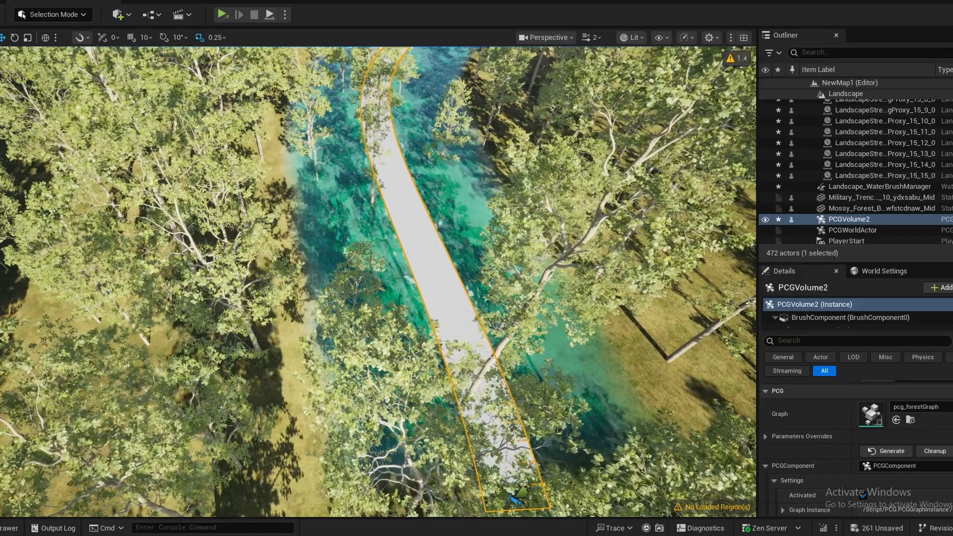
right_click_drag(377, 278, 397, 189)
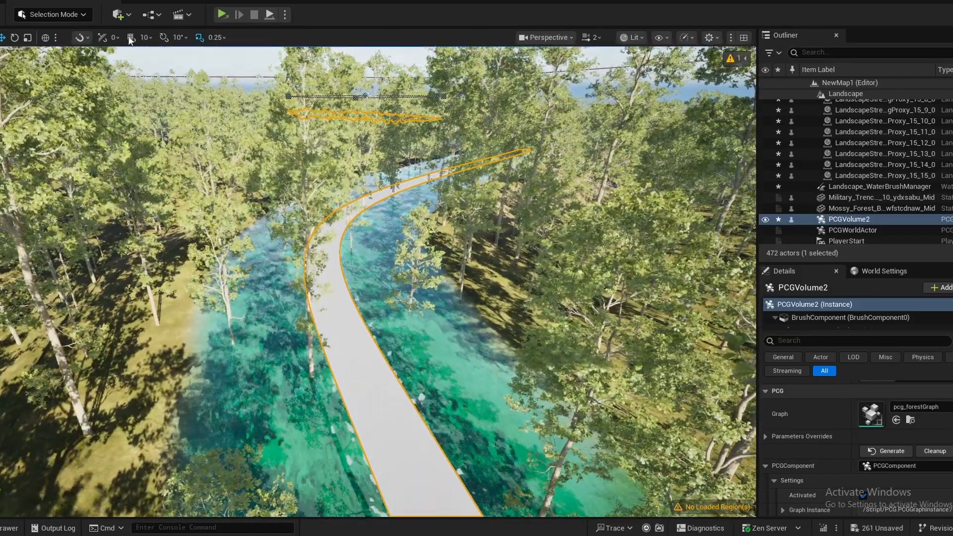
left_click(159, 2)
- Add a Transform Points node connected to the Spline Sampler's output and show its debug points
right_click_drag(441, 161, 311, 157)
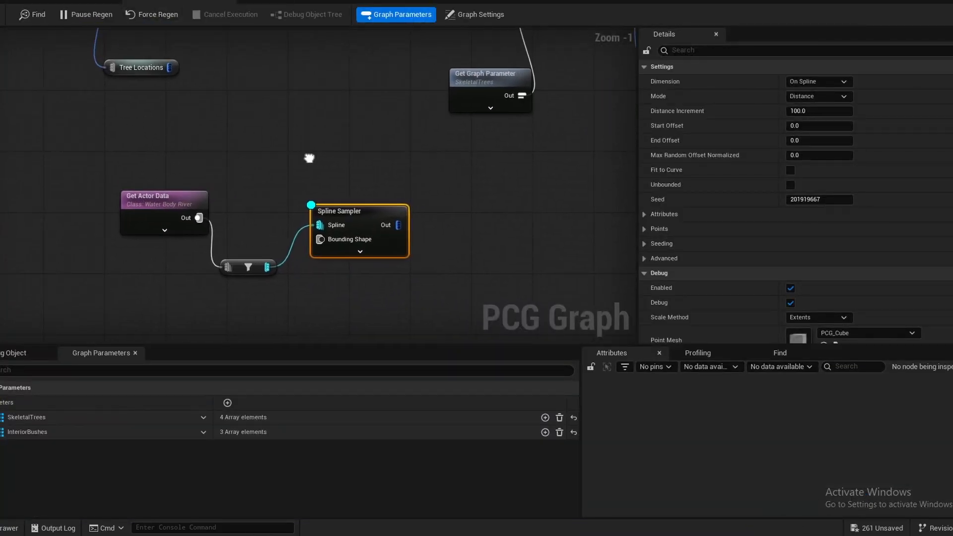
left_click_drag(421, 222, 445, 228)
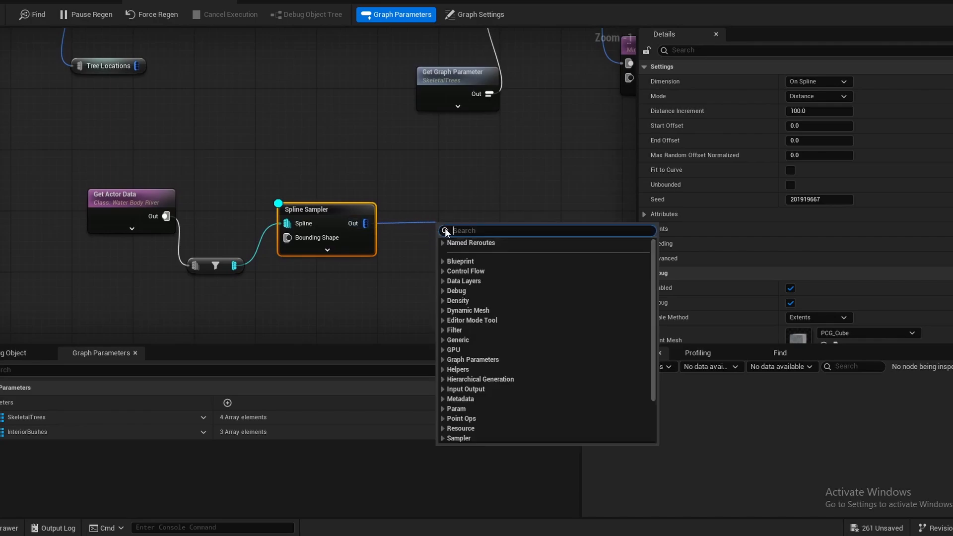
type("transform")
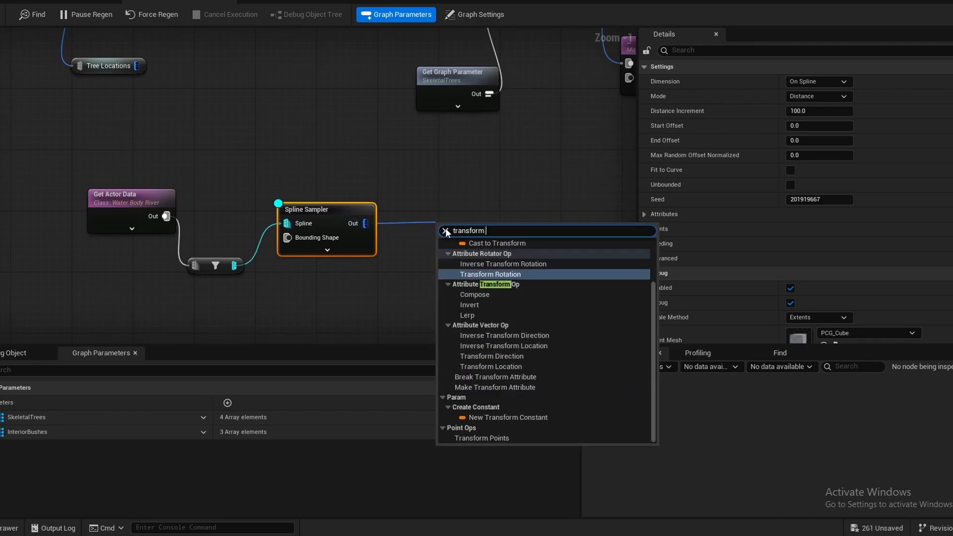
type(" point")
key("Return")
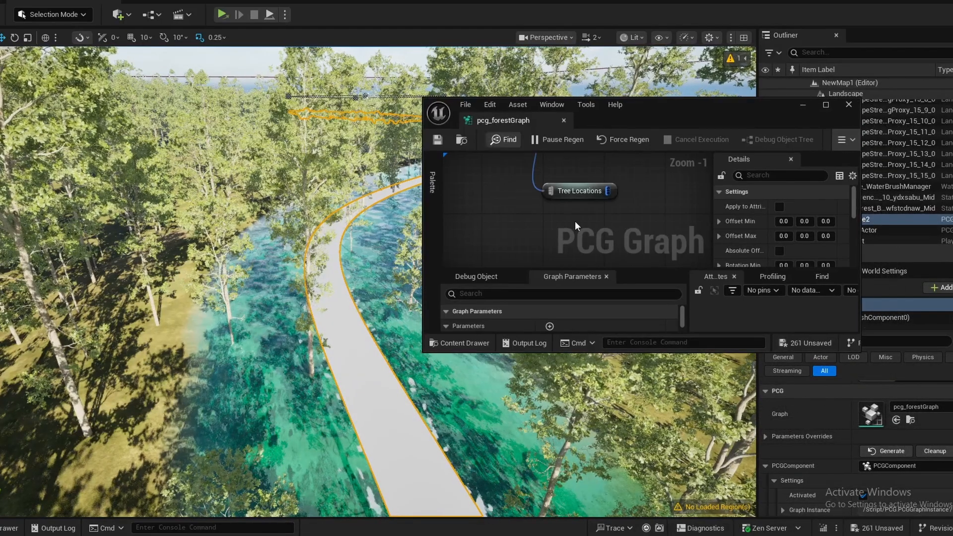
- Arrange the graph window beside the viewport and set the Transform Points node's X Scale Min and Scale Max to 3
scroll(660, 240, "down", 1)
scroll(487, 160, "up", 2)
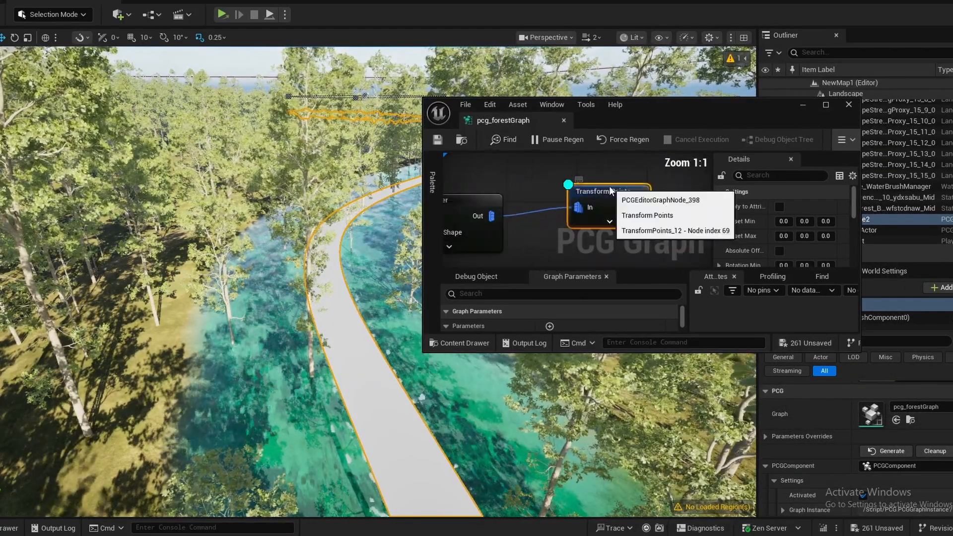
left_click_drag(705, 353, 717, 426)
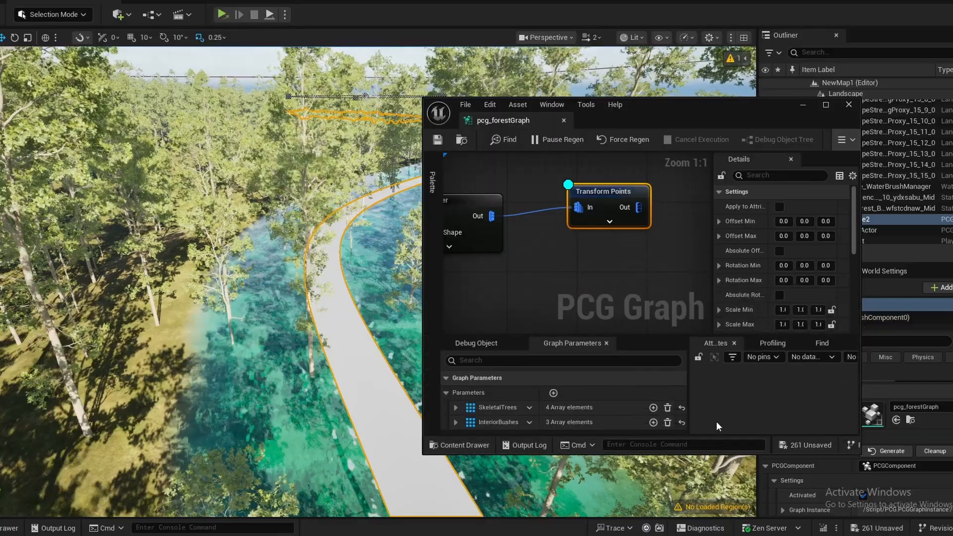
left_click_drag(675, 118, 804, 102)
left_click_drag(843, 241, 749, 249)
left_click(862, 278)
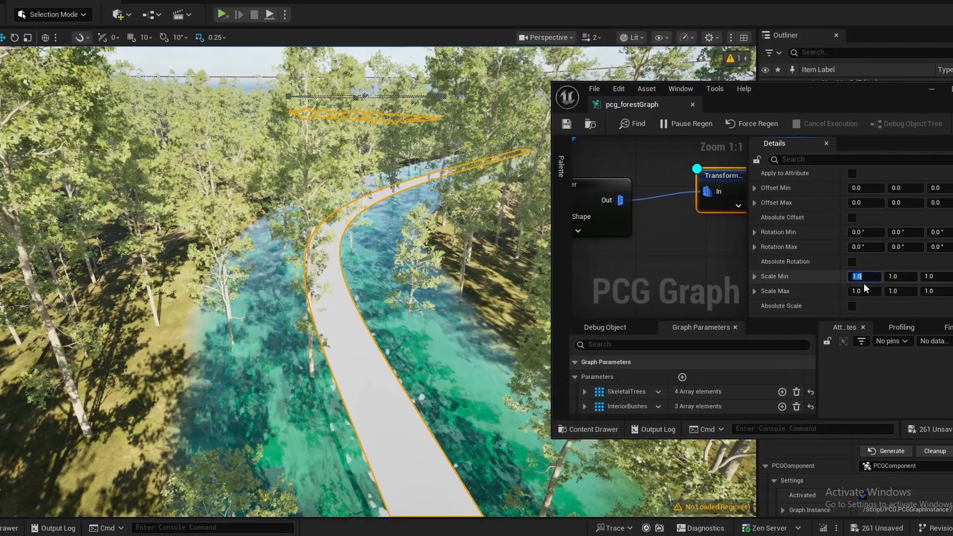
type("3")
key("Tab")
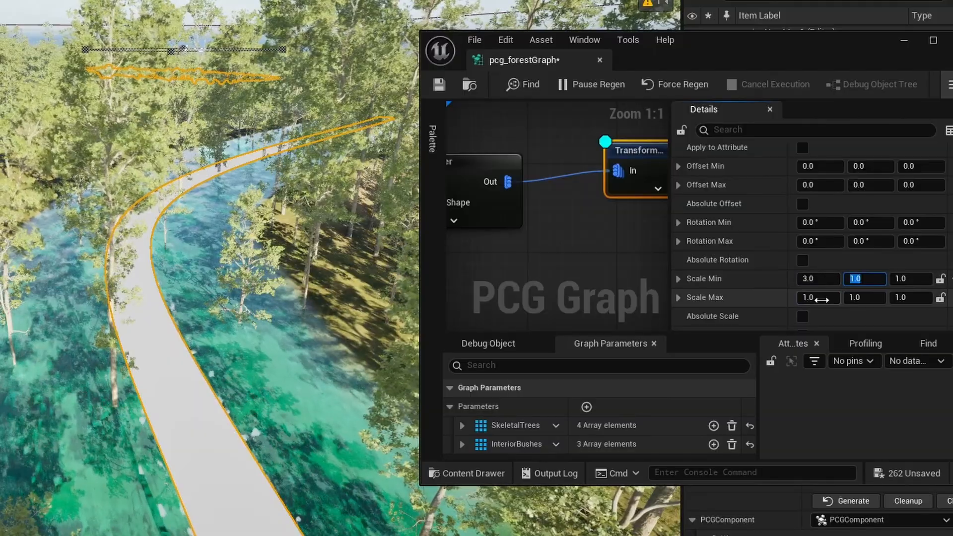
left_click(819, 298)
type("3")
key("Tab")
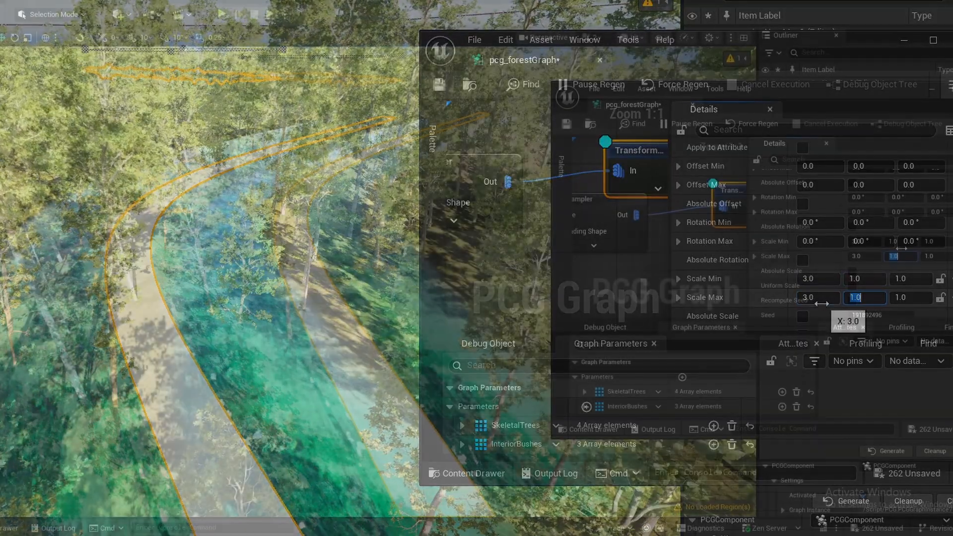
- Set the Transform Points node's Y Scale Min and Scale Max to 8, and raise both to 9
left_click(902, 241)
type("8")
key("Tab")
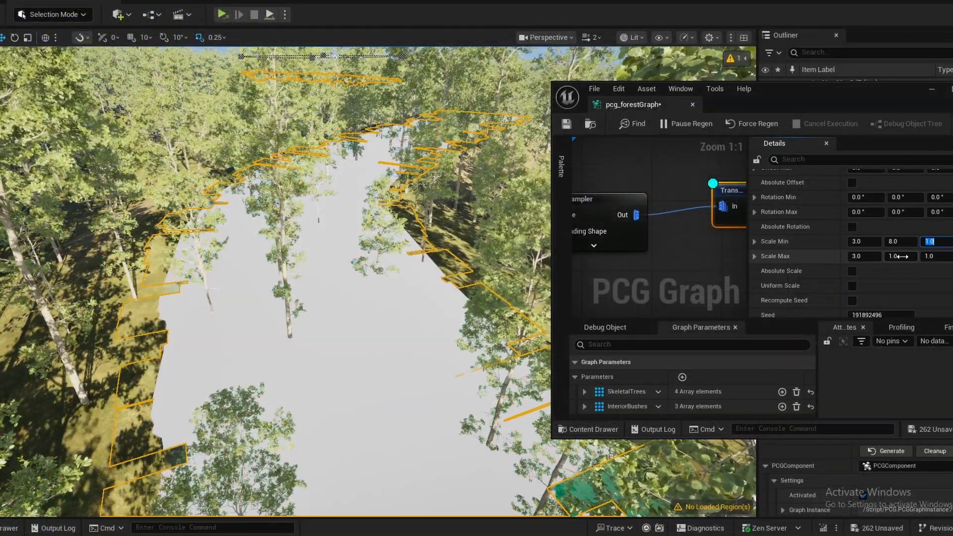
left_click(901, 257)
type("8")
key("Tab")
left_click(883, 241)
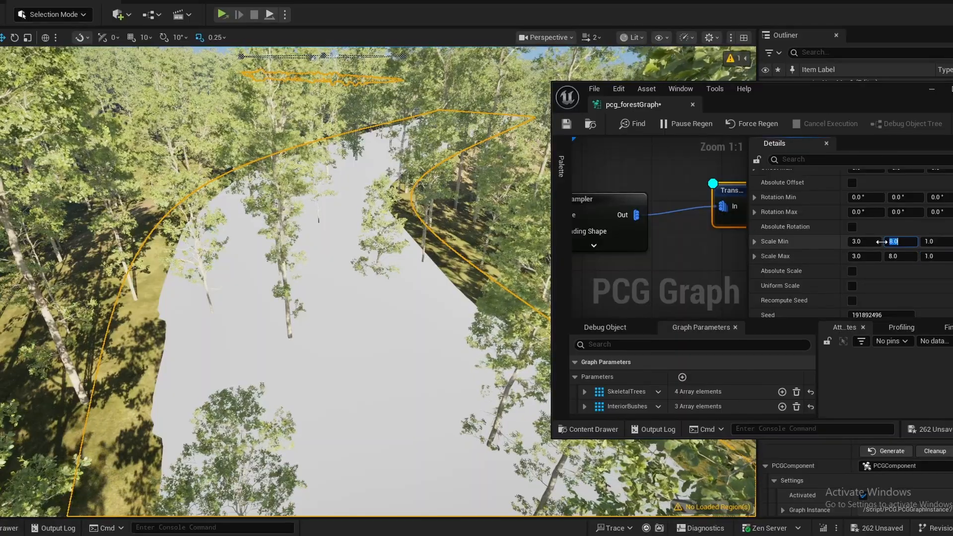
key("Tab")
scroll(889, 295, "down", 2)
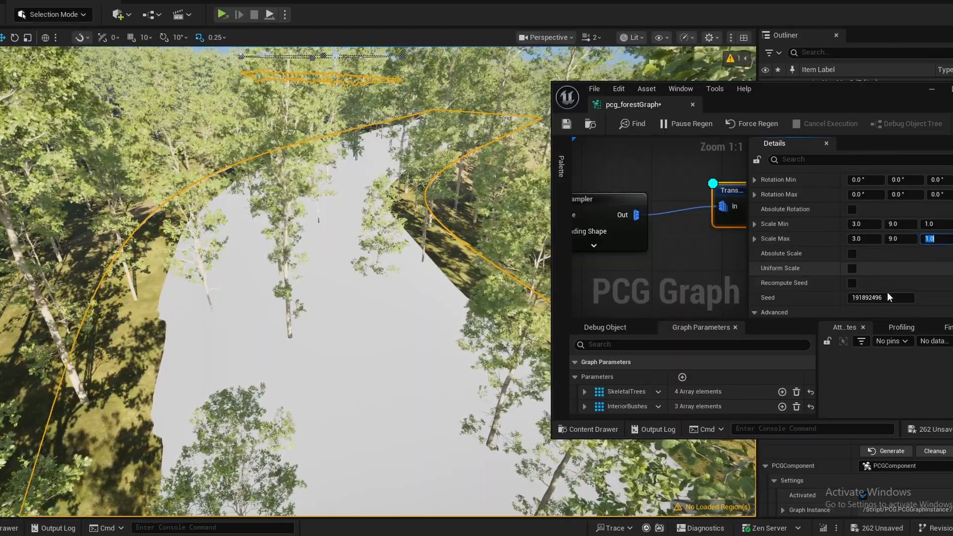
- Set the Transform Points node's Z Scale Min and Scale Max to 500
left_click(938, 208)
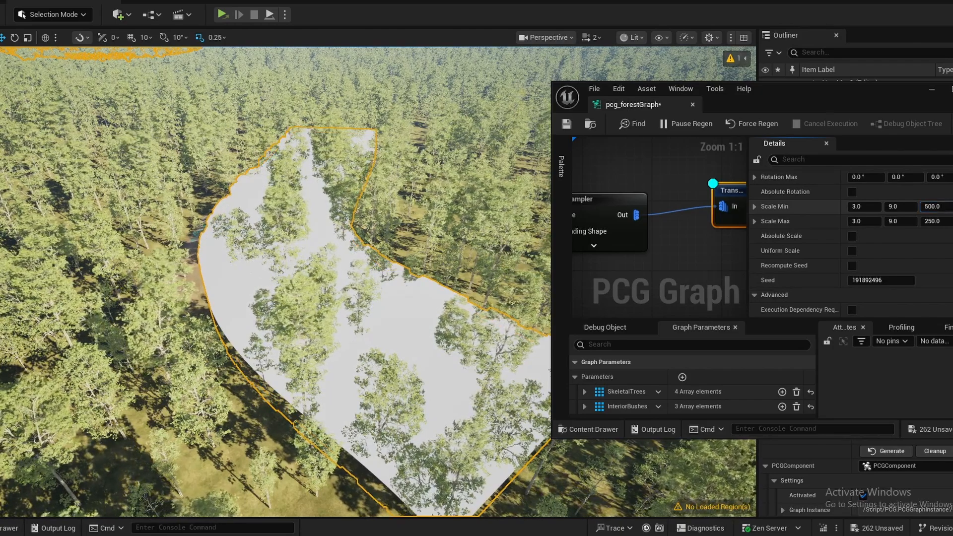
left_click(946, 223)
left_click(947, 224)
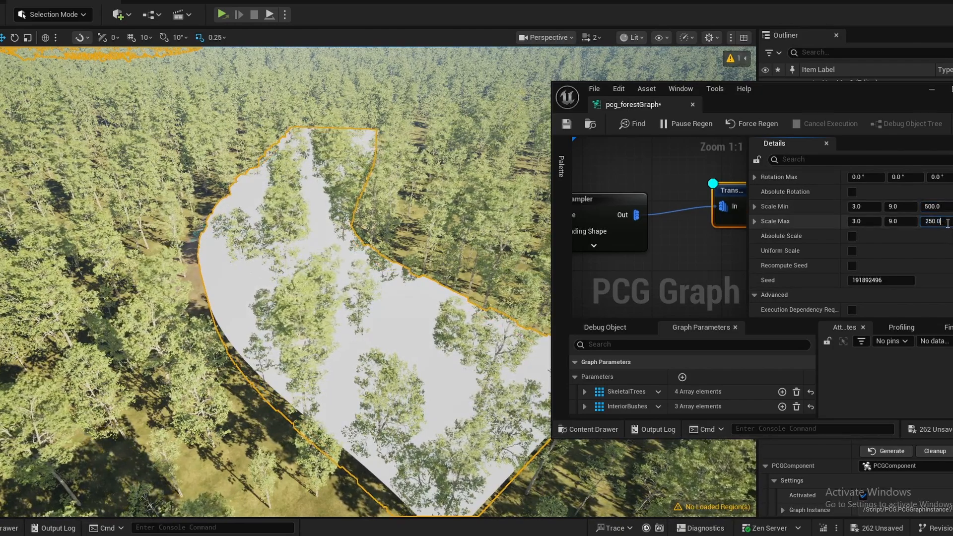
type("*2")
key("Return")
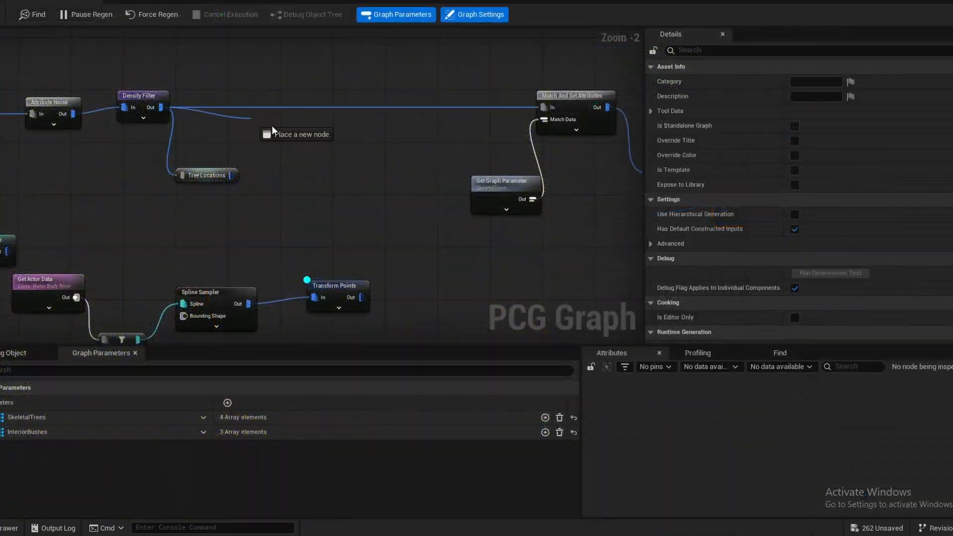
- Add a Difference node with Density Filter as its source and Transform Points connected to its Differences input
right_click(309, 121)
type("diffe")
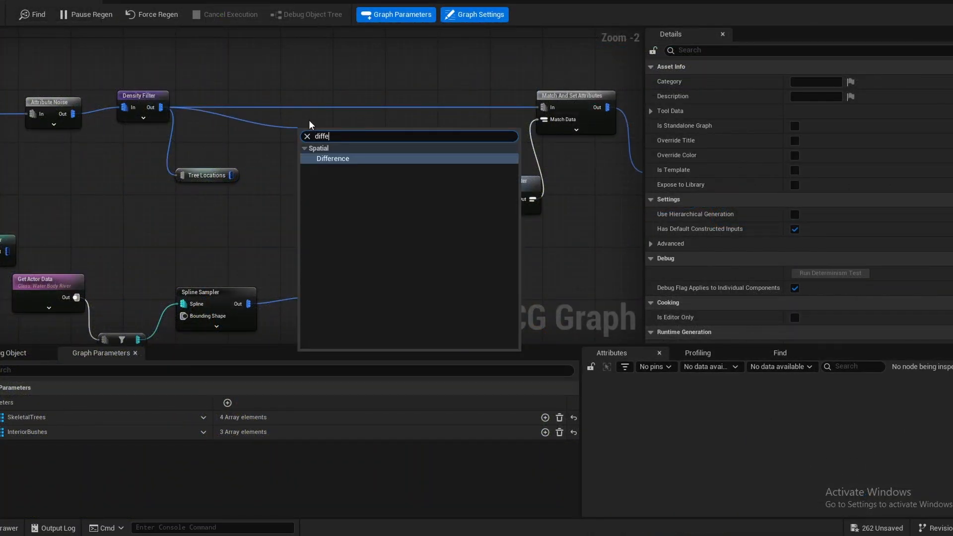
key("Return")
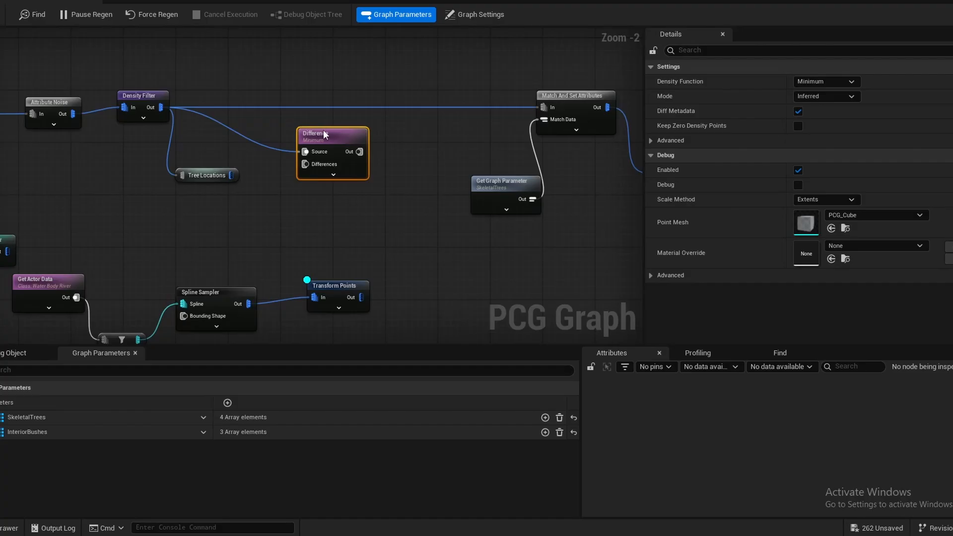
left_click_drag(323, 129, 364, 130)
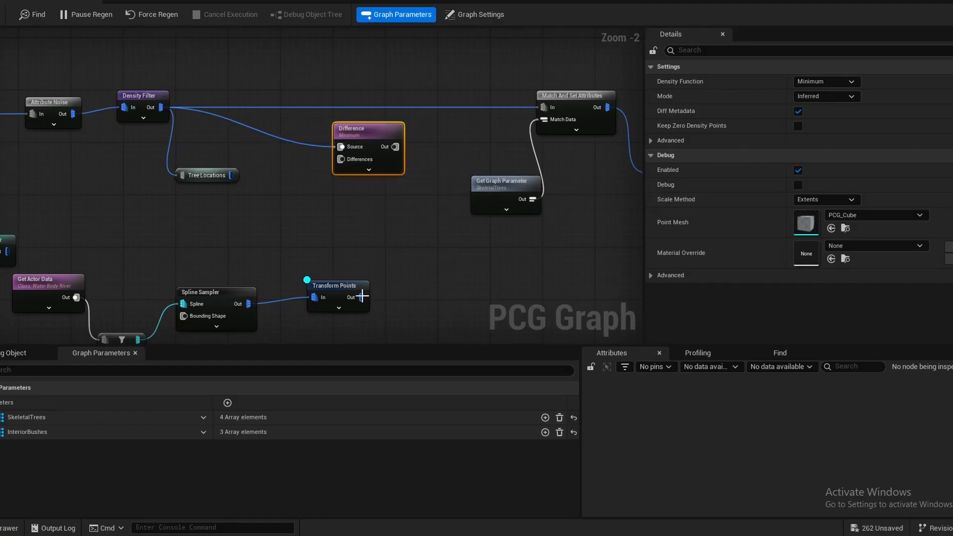
left_click_drag(355, 197, 343, 159)
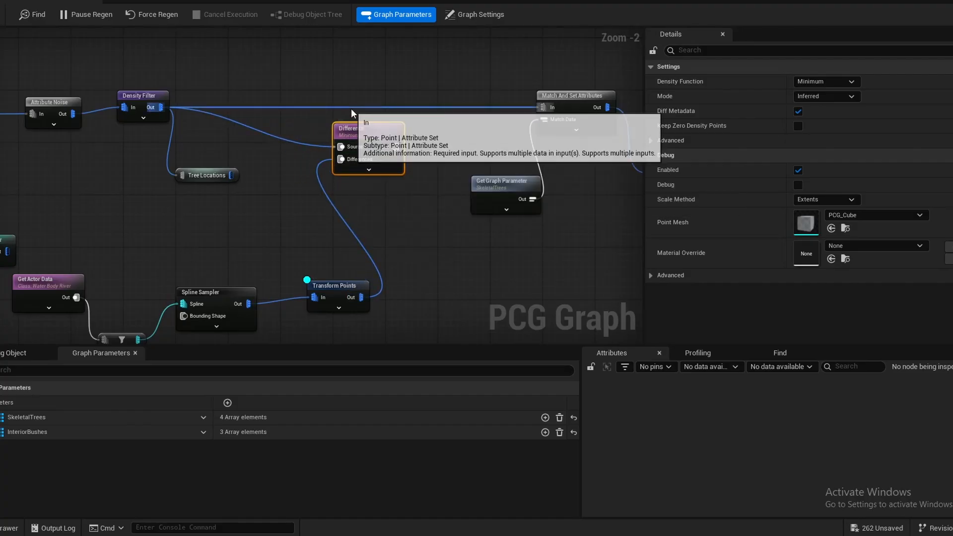
- Replace the direct Density Filter link into Match And Set Attributes with the Difference node's output
left_click(351, 108)
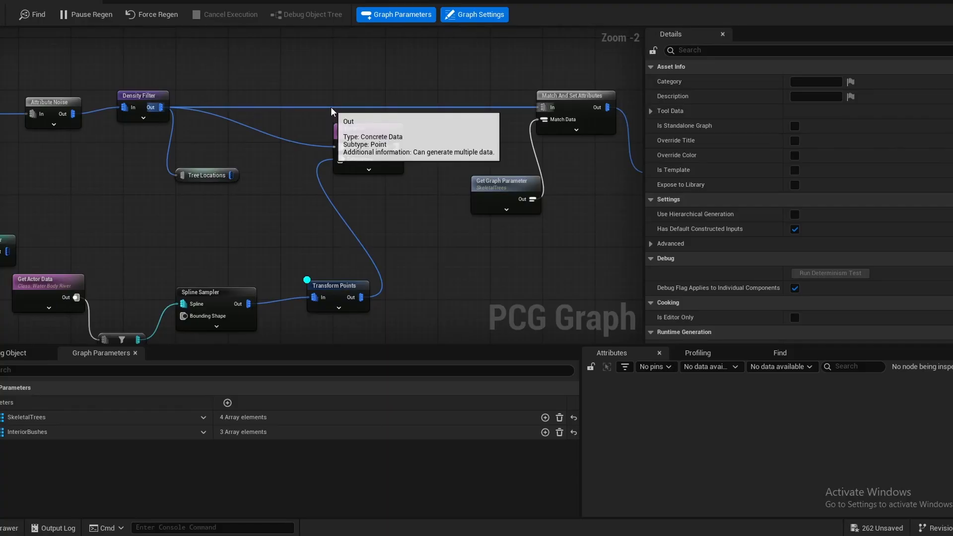
left_click(330, 107, "alt")
left_click_drag(396, 146, 543, 107)
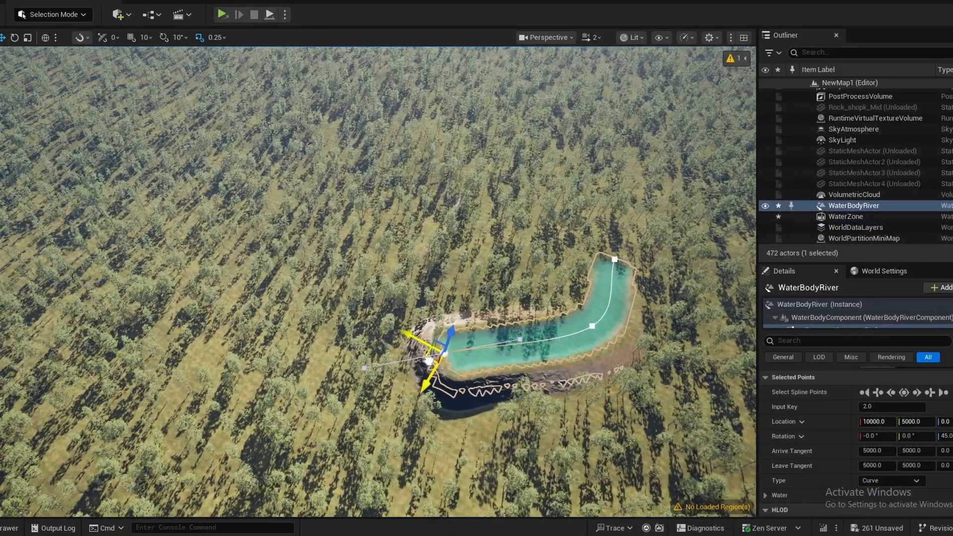
- Extend the WaterBodyRiver by moving its end spline point farther into the forest and lowering it to the terrain
left_click_drag(429, 361, 61, 358)
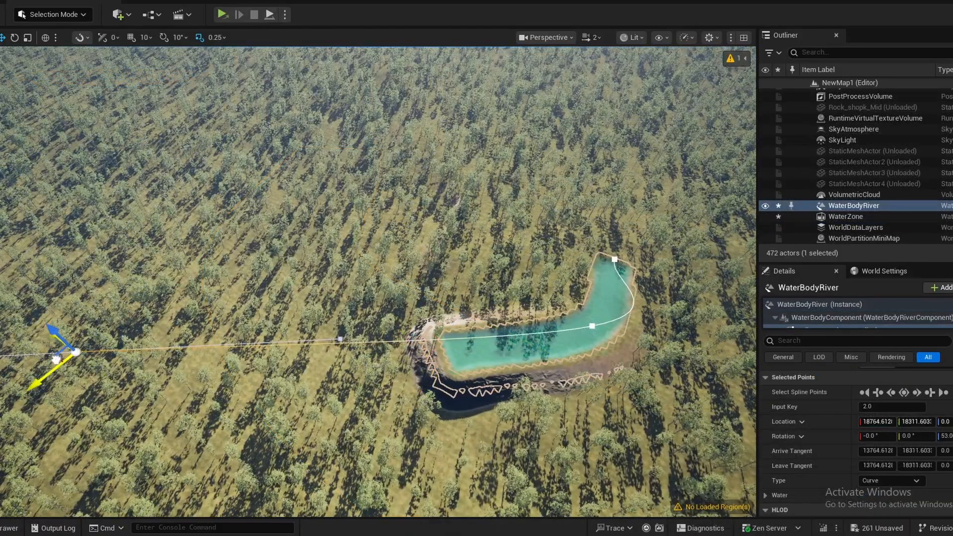
right_click_drag(60, 358, 3, 325)
right_click_drag(258, 278, 418, 288)
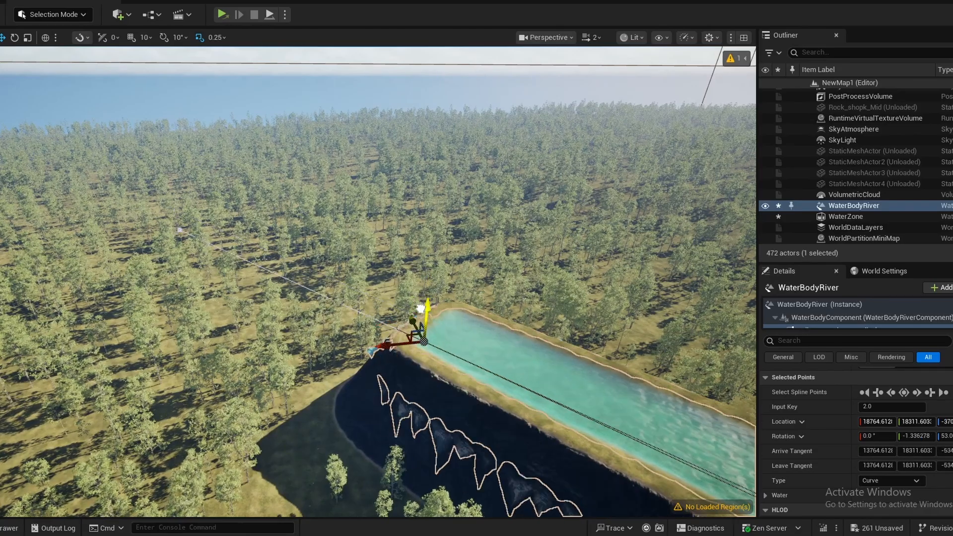
left_click_drag(419, 288, 423, 356)
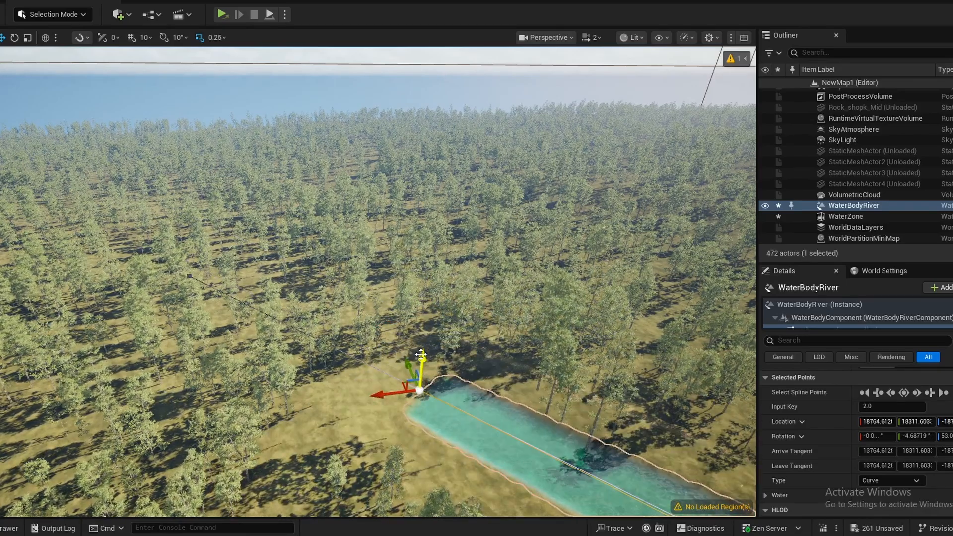
right_click_drag(423, 356, 424, 422)
- Add a spline point near the river's end, bend the river there, and pull the course farther across the forest
right_click(437, 359)
left_click(492, 192)
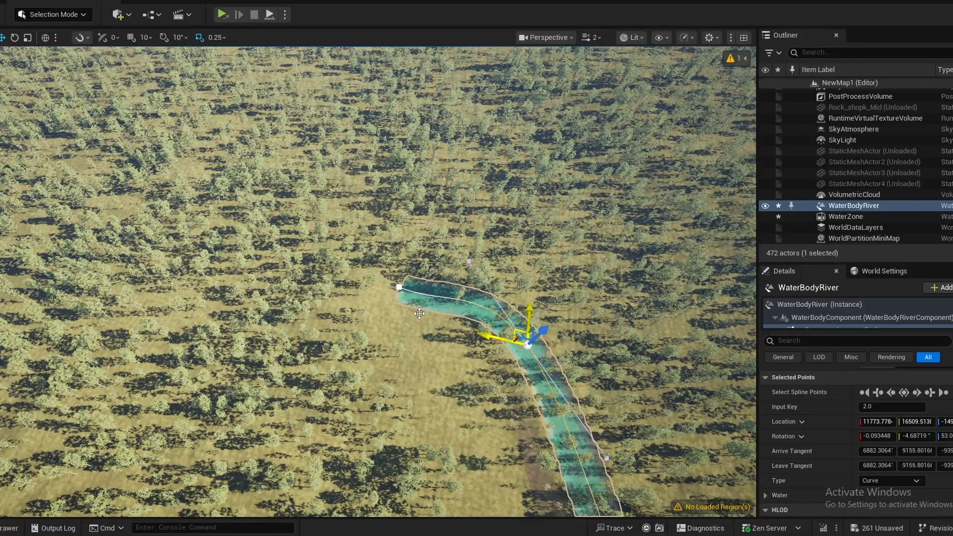
left_click_drag(164, 233, 577, 349, "shift")
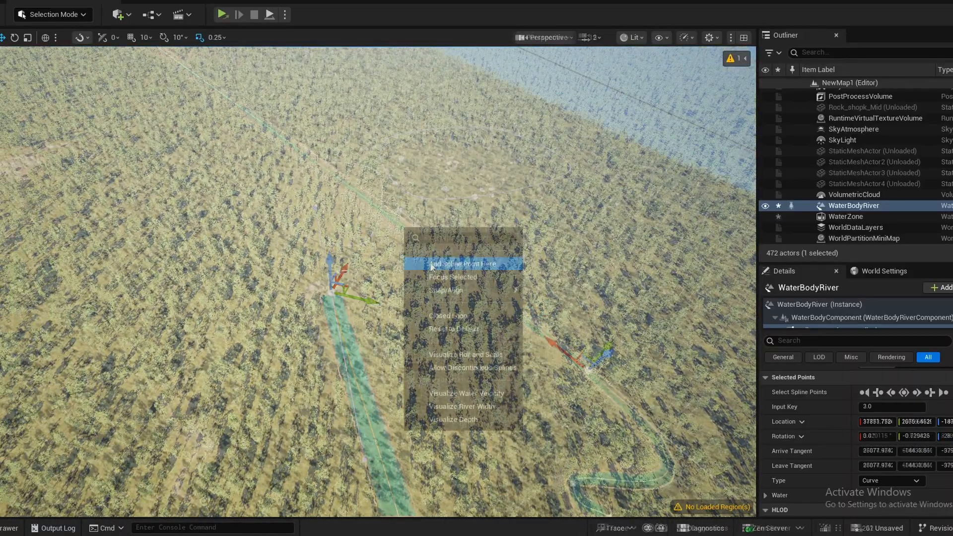
- Add a spline point on the river's long straight stretch and pull it sideways to bend the course into a wide curve
left_click(449, 258)
key("ctrl+z")
left_click(457, 257)
mouse_move(457, 257)
right_mouse_down()
mouse_move(440, 252)
mouse_move(457, 257)
right_mouse_up()
left_click(448, 261)
left_click_drag(355, 284, 353, 282)
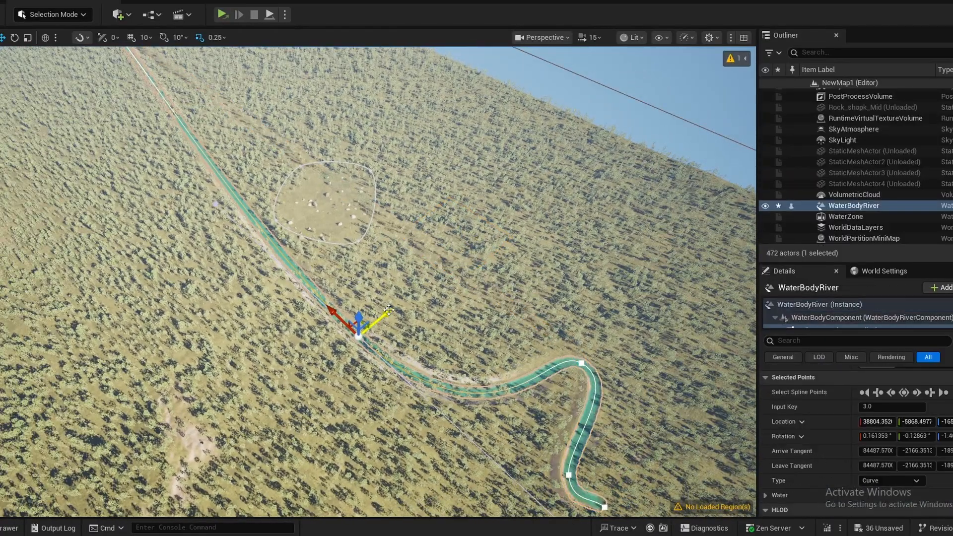
right_click_drag(358, 288, 427, 363)
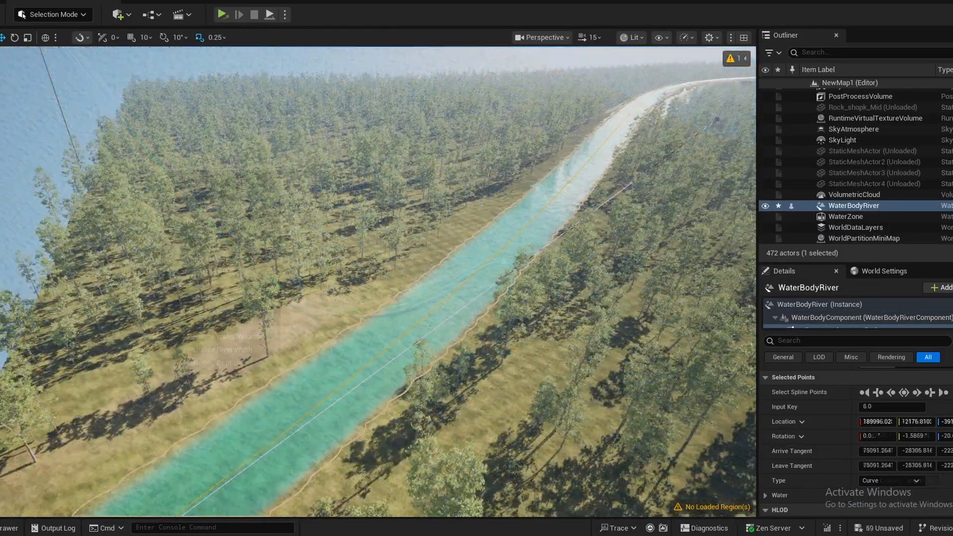
- Adjust the height of the river's end spline point at the landscape edge, lowering it into the terrain
right_click_drag(264, 338, 251, 329)
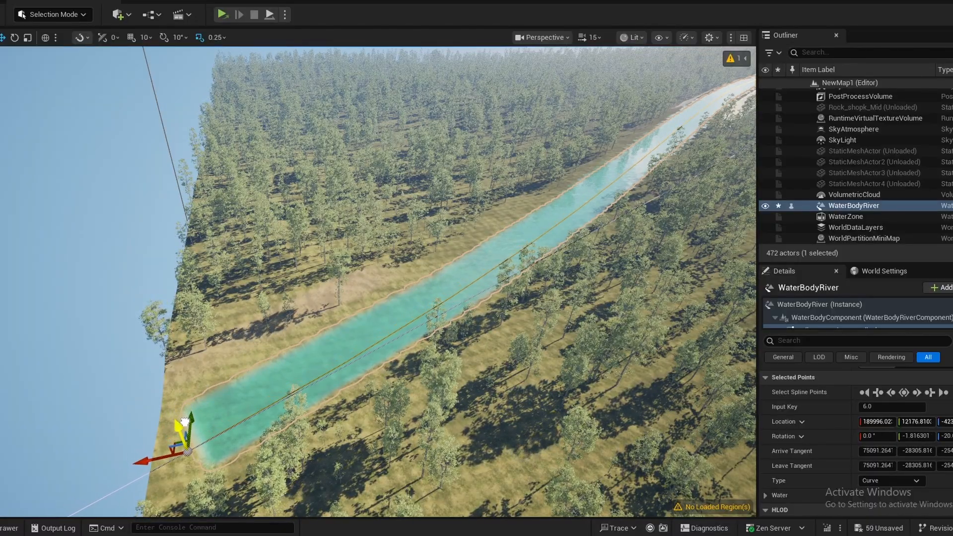
left_click_drag(185, 422, 187, 426)
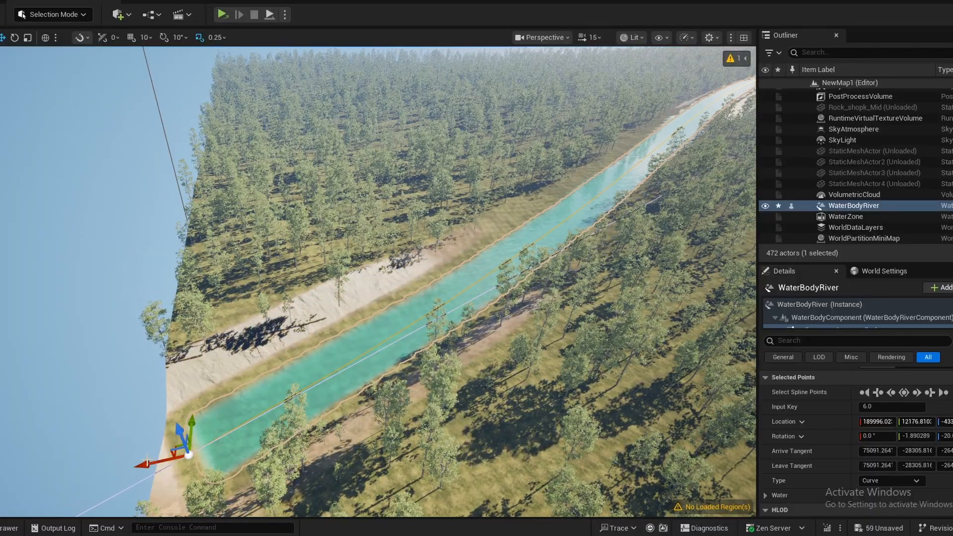
left_click_drag(117, 465, 111, 465)
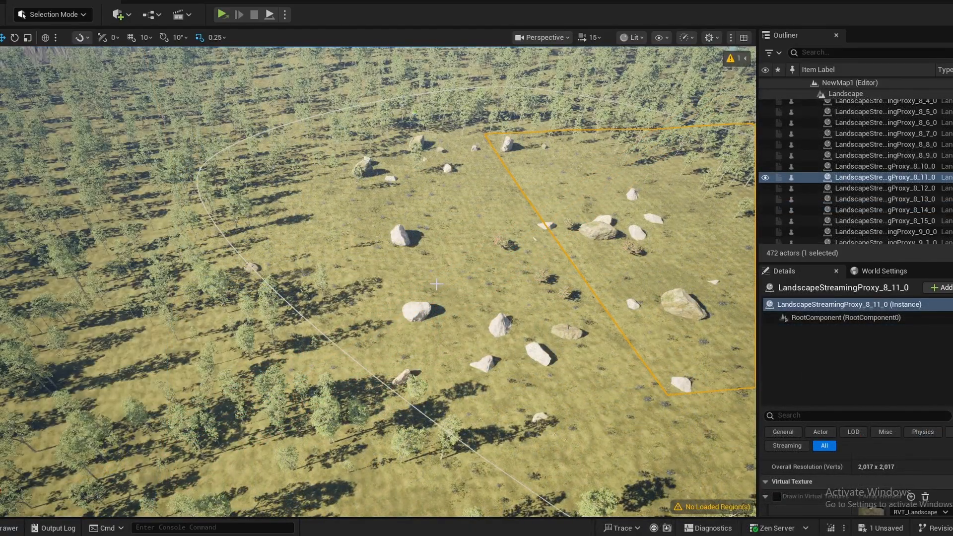
- Select PCGVolume2's Spline1 component and move it sideways off the original field spline to form an overlapping second field
left_click(402, 234)
scroll(794, 360, "down", 5)
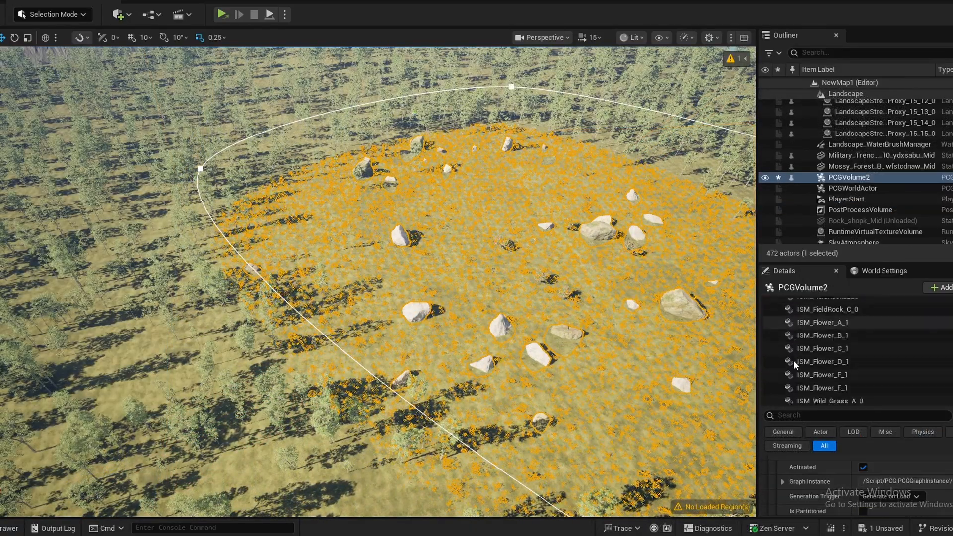
scroll(815, 365, "down", 3)
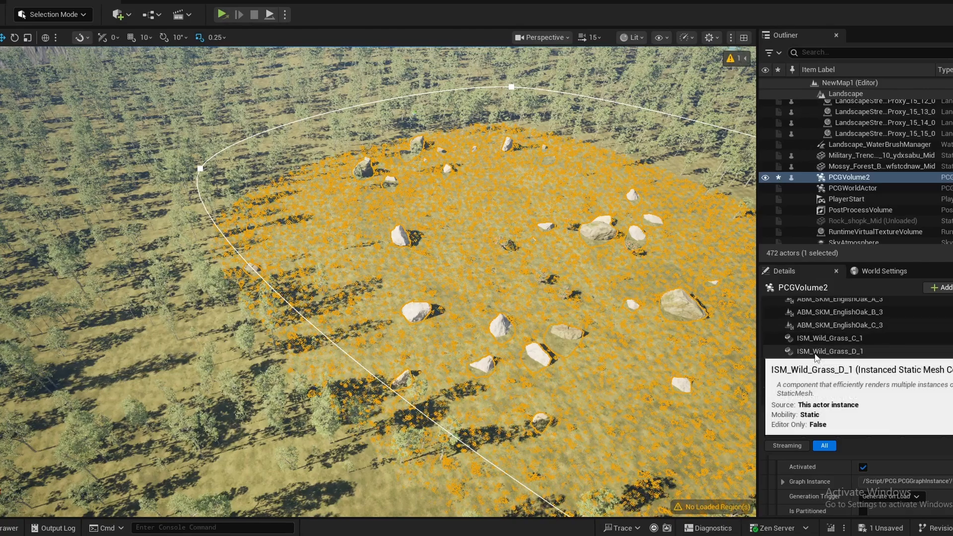
left_click(810, 377)
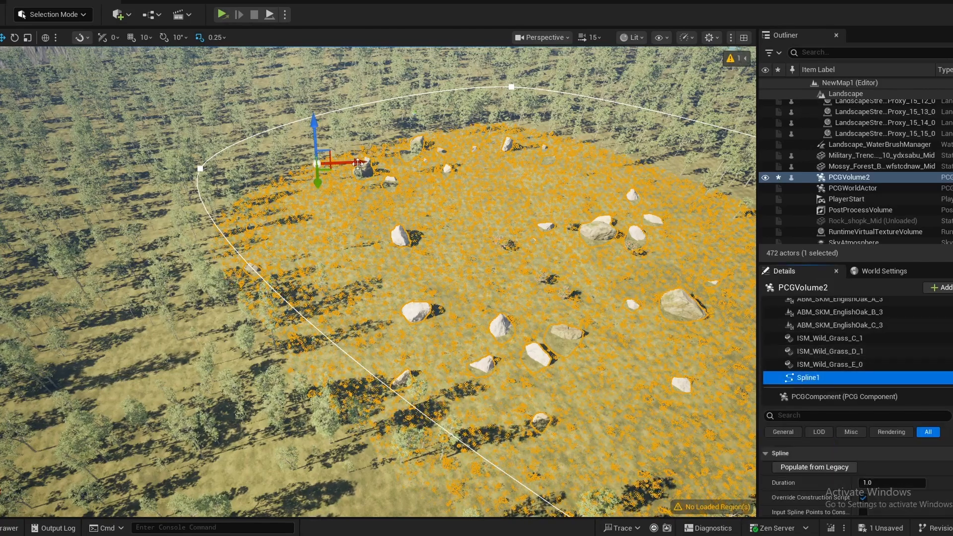
left_click_drag(357, 163, 124, 208)
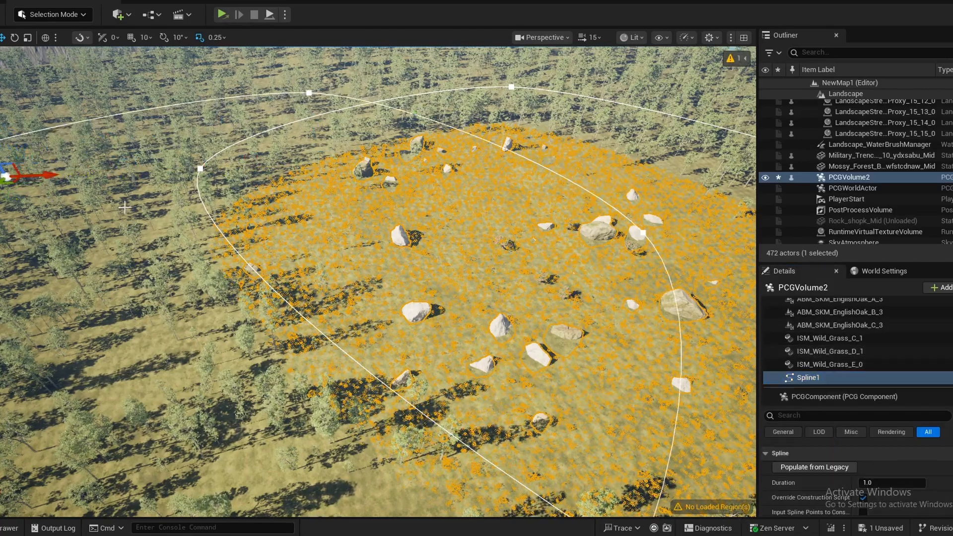
- Move Spline1 on to the far side of the river as a separate clearing and deselect the volume
mouse_move(125, 208)
right_mouse_down()
mouse_move(117, 223)
mouse_move(112, 213)
right_mouse_up()
key("s")
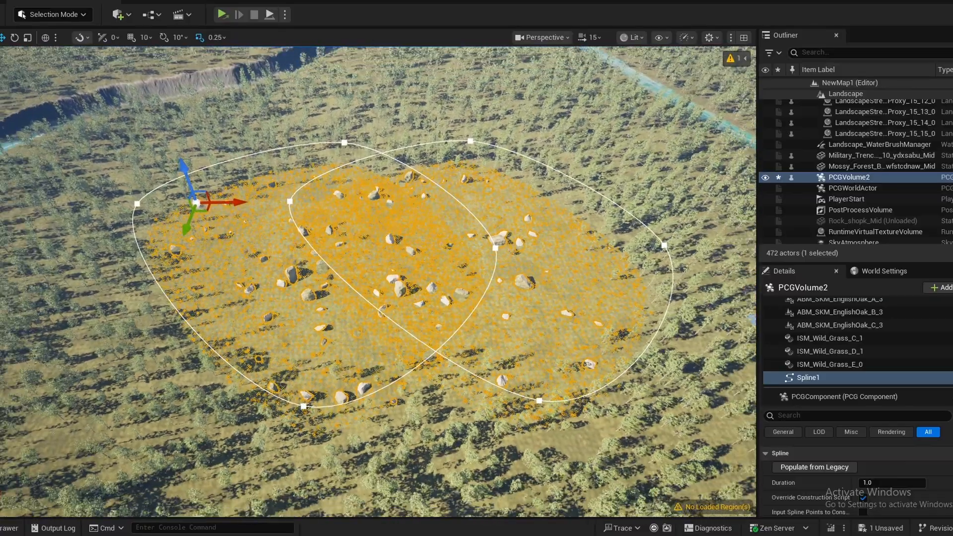
right_click_drag(304, 342, 304, 327)
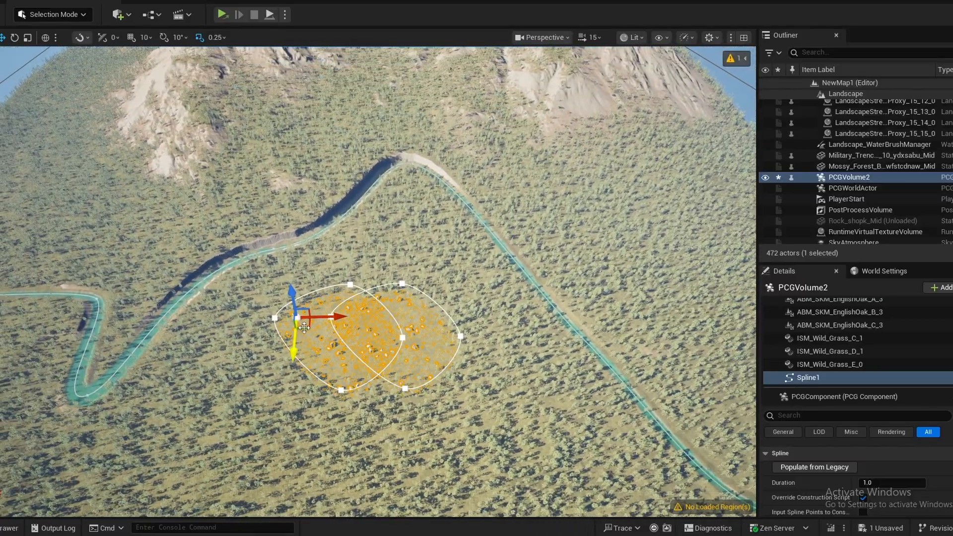
left_click(85, 197)
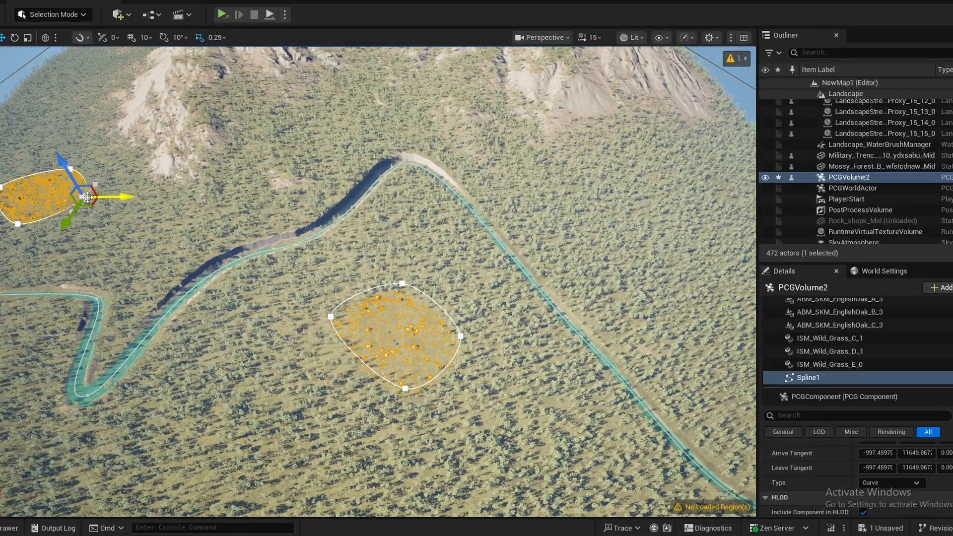
left_click(152, 251)
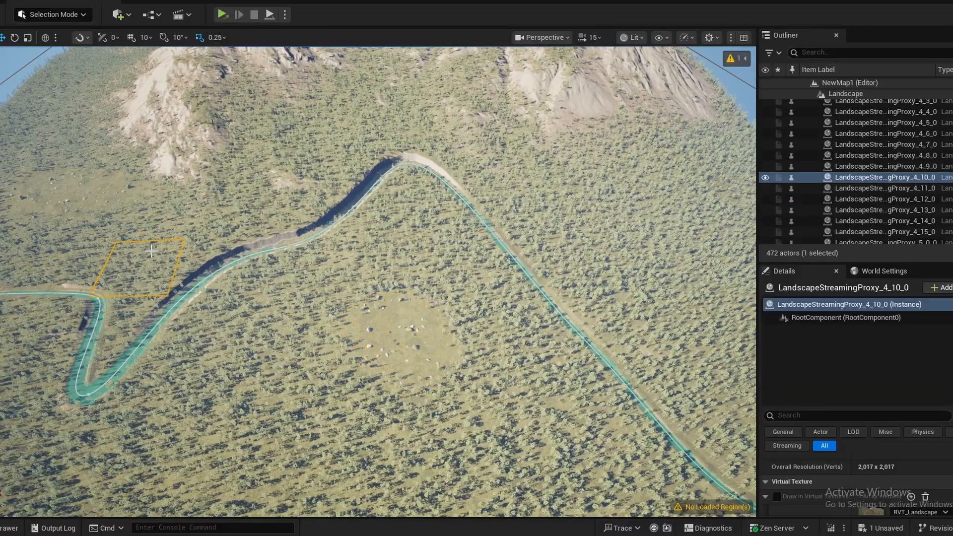